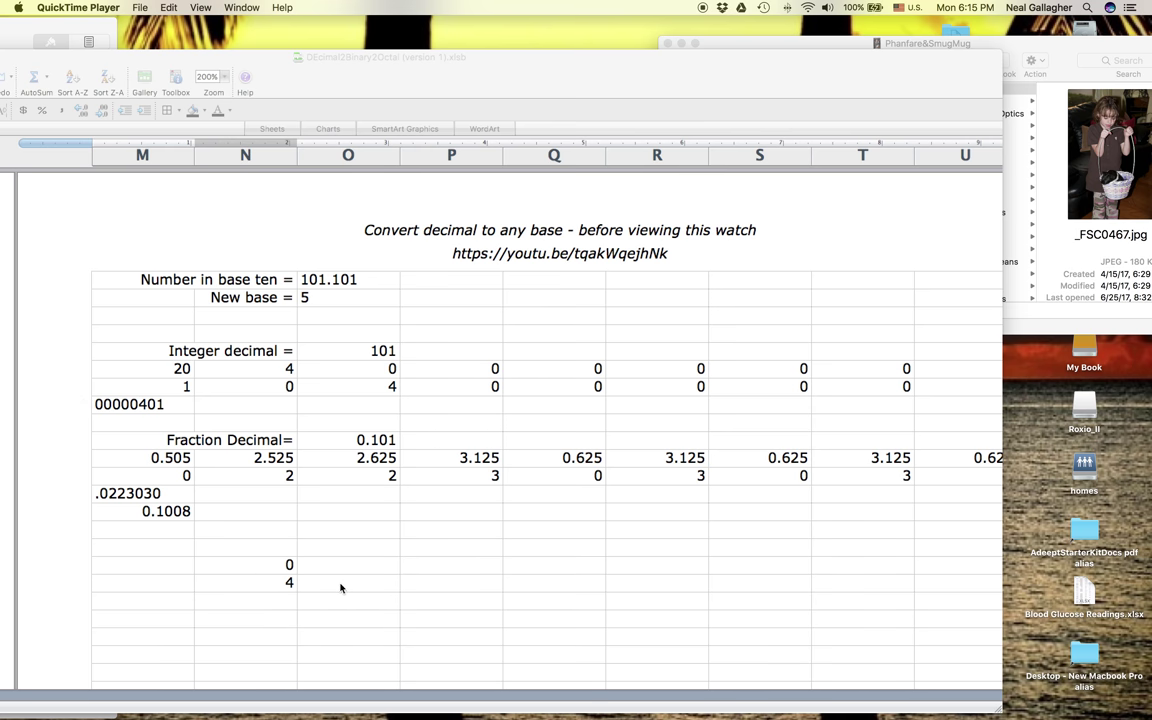
- Activate the Excel base-conversion workbook window, with cell N18 selected
{"action": "left_click", "coordinate": [267, 569]}
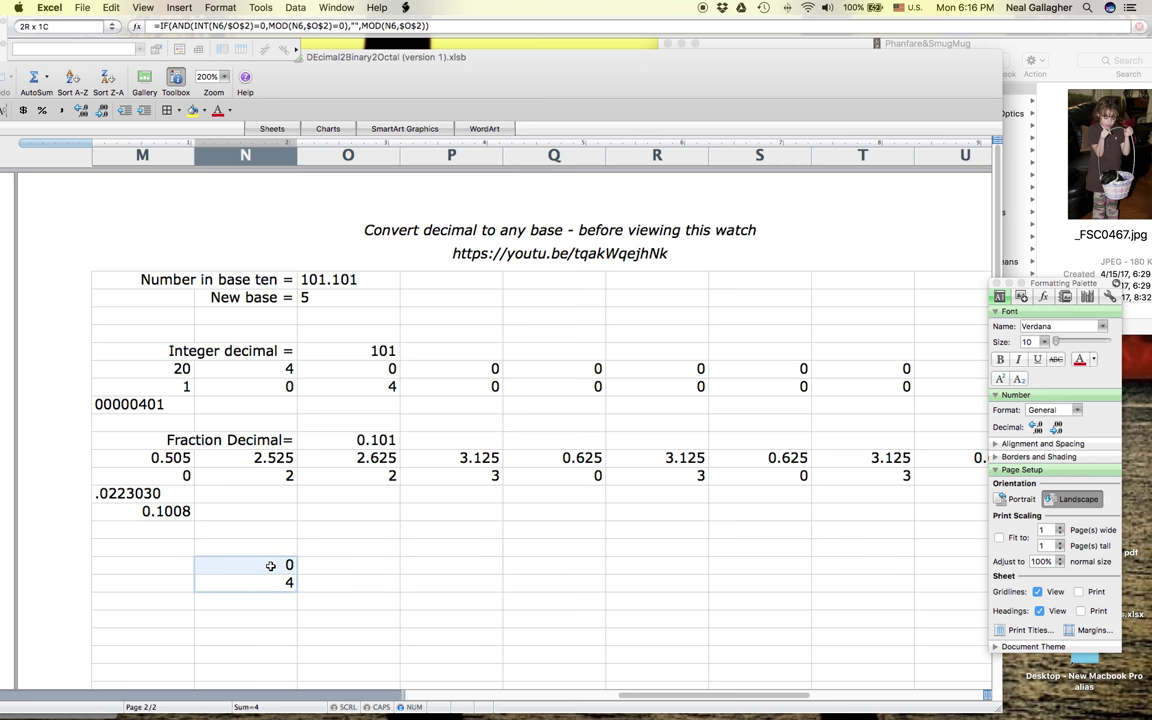
{"action": "left_click_drag", "start_coordinate": [237, 561], "coordinate": [275, 584]}
{"action": "left_click_drag", "start_coordinate": [297, 593], "coordinate": [965, 590]}
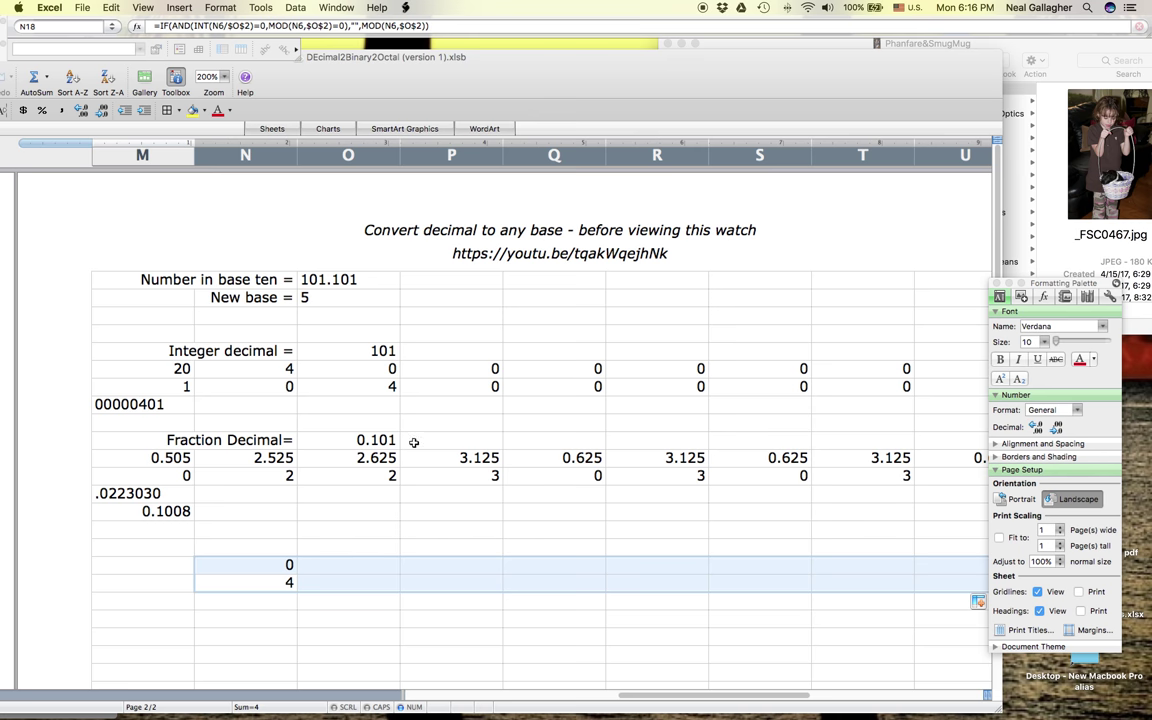
{"action": "left_click", "coordinate": [382, 370]}
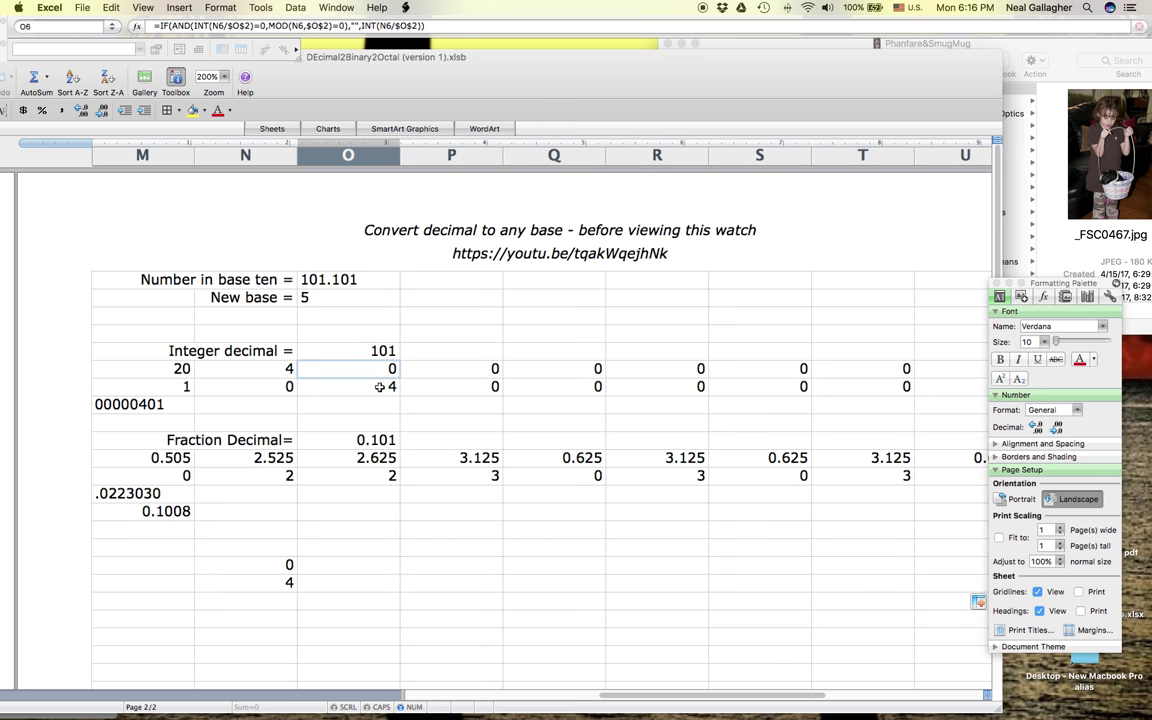
{"action": "left_click", "coordinate": [380, 387], "text": "shift"}
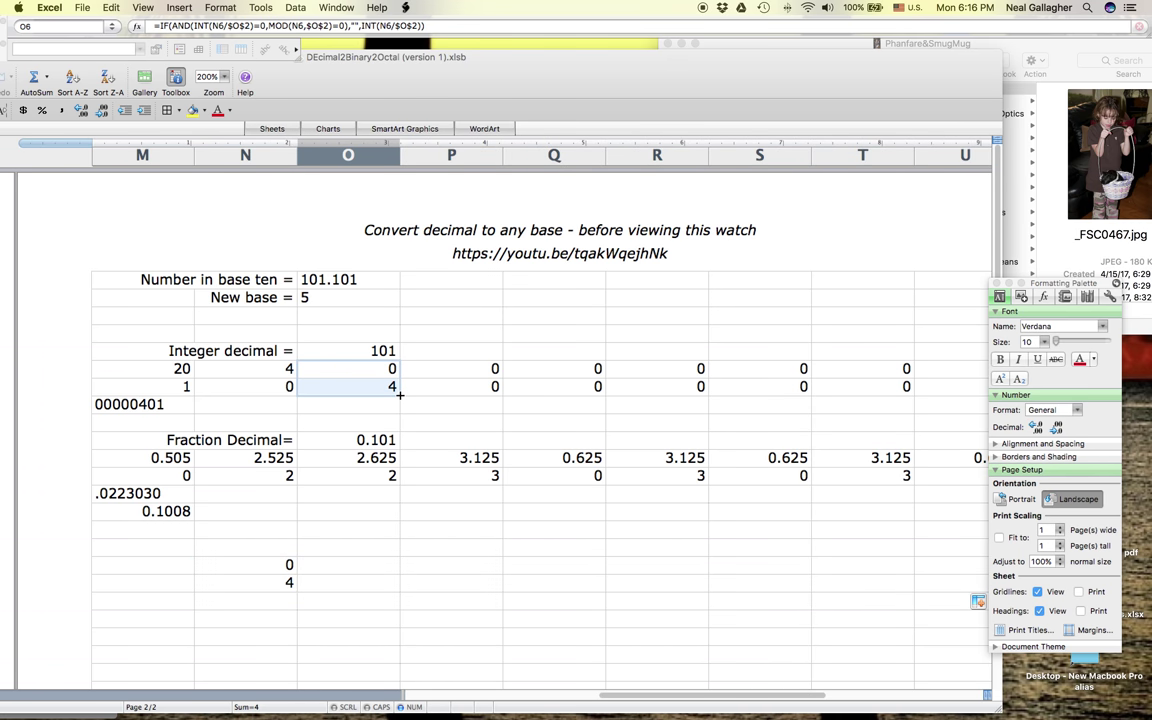
{"action": "left_click_drag", "start_coordinate": [400, 395], "coordinate": [715, 404]}
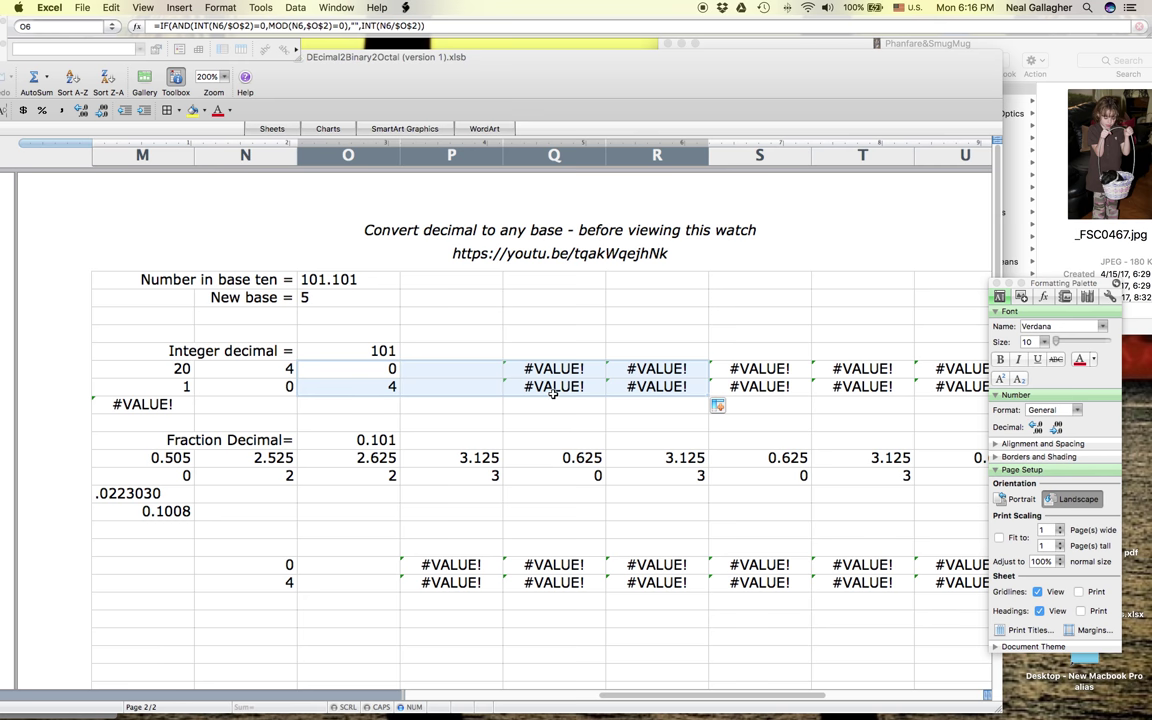
{"action": "left_click", "coordinate": [110, 8]}
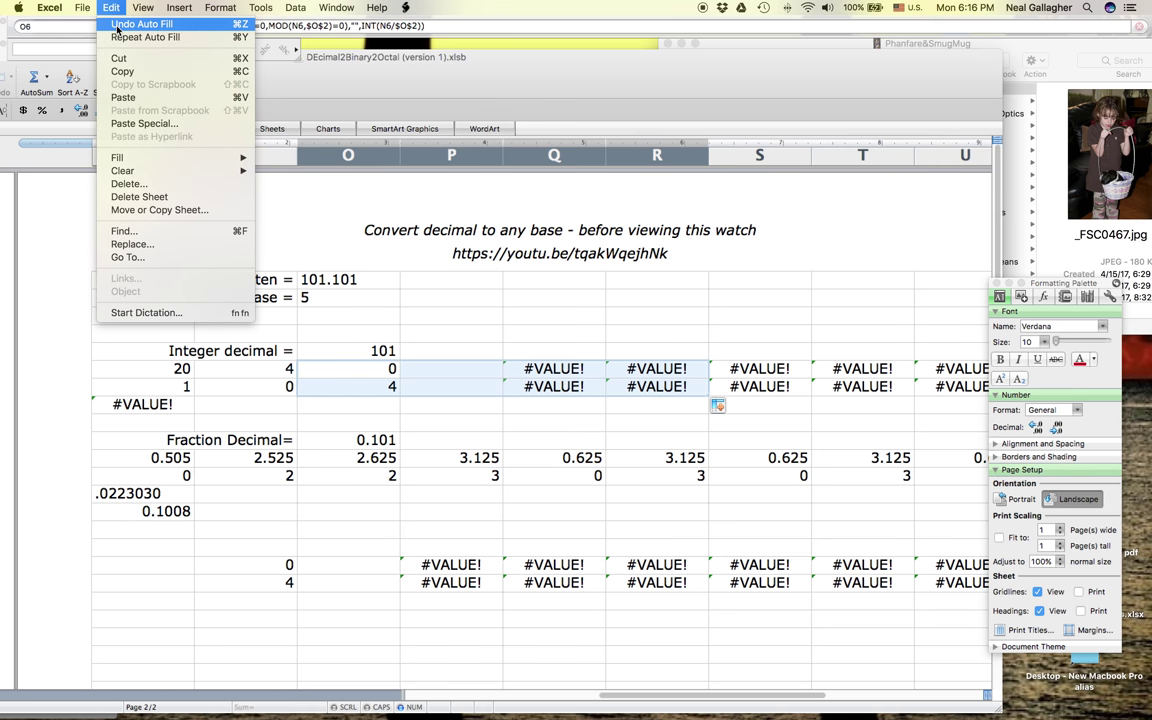
{"action": "left_click", "coordinate": [116, 26]}
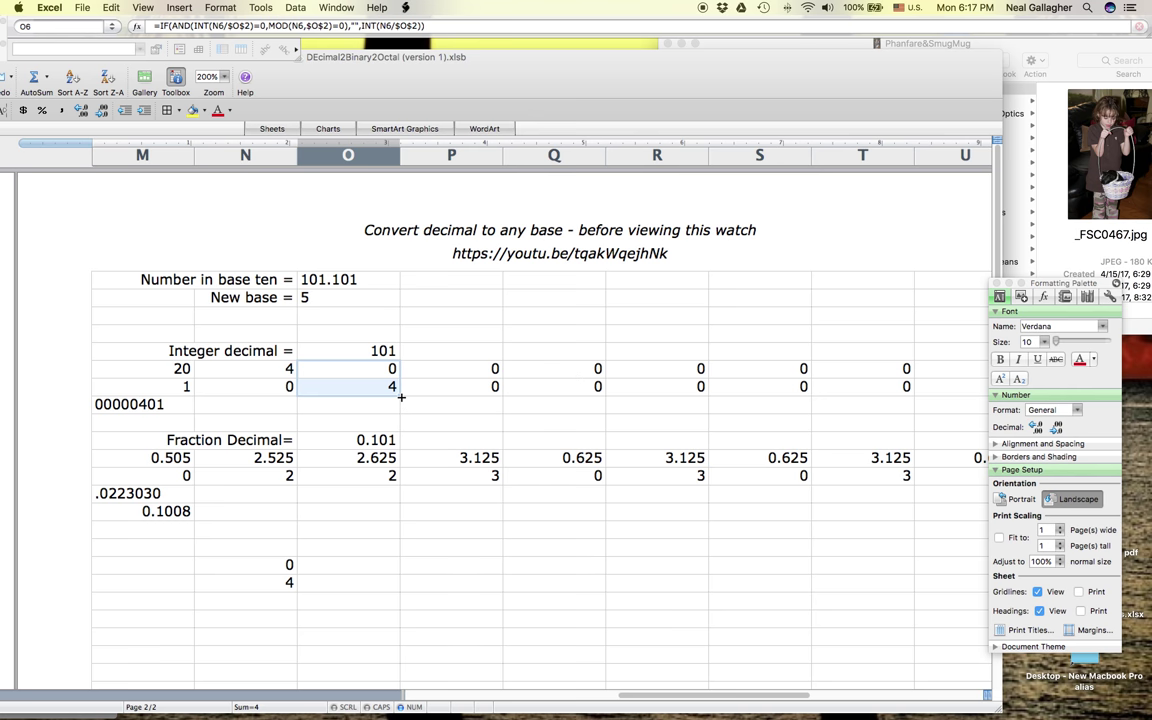
{"action": "left_click_drag", "start_coordinate": [401, 397], "coordinate": [471, 400]}
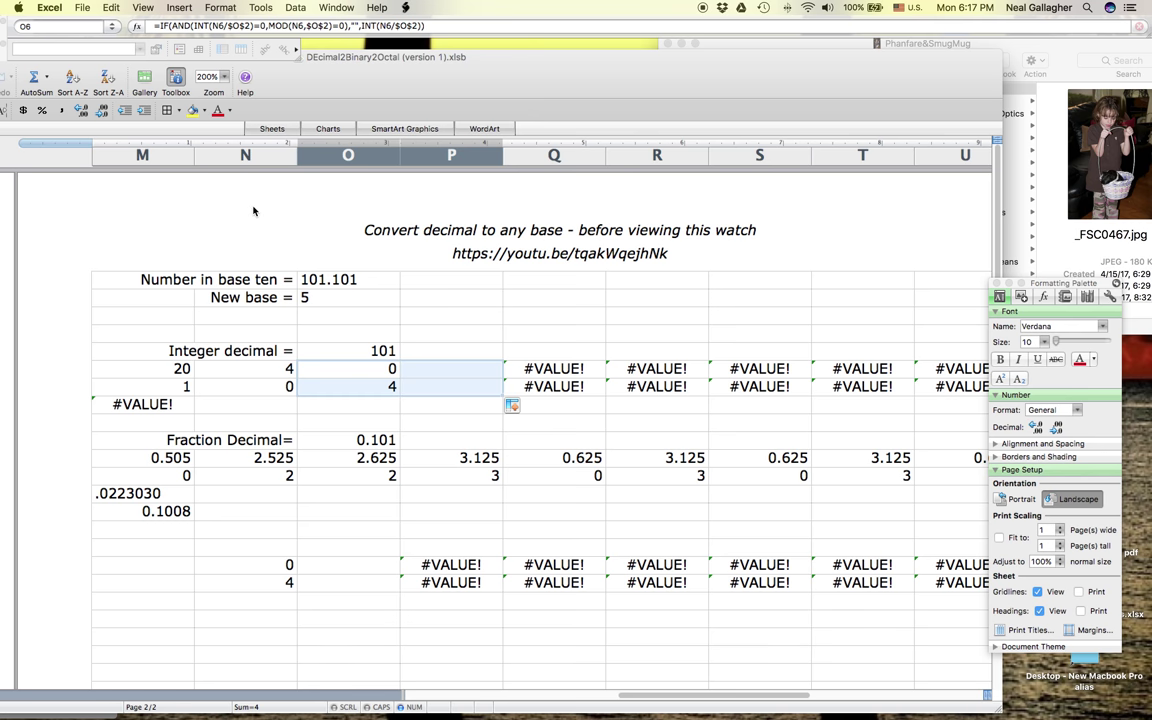
{"action": "left_click", "coordinate": [111, 8]}
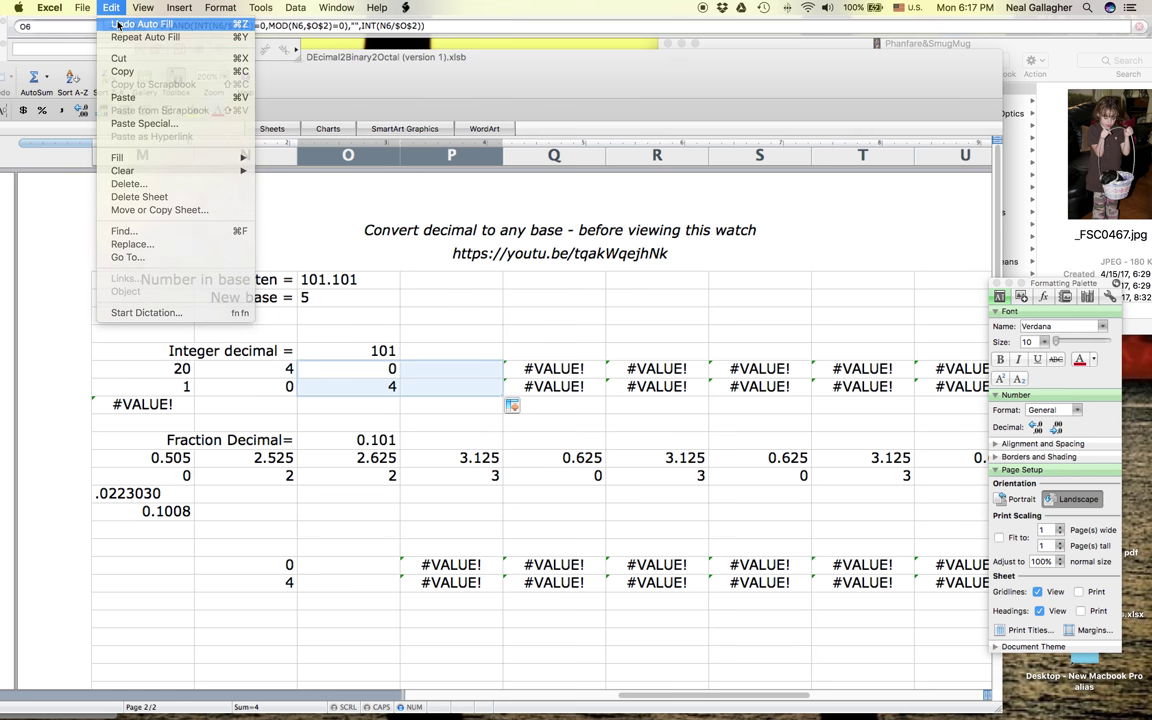
{"action": "left_click", "coordinate": [118, 23]}
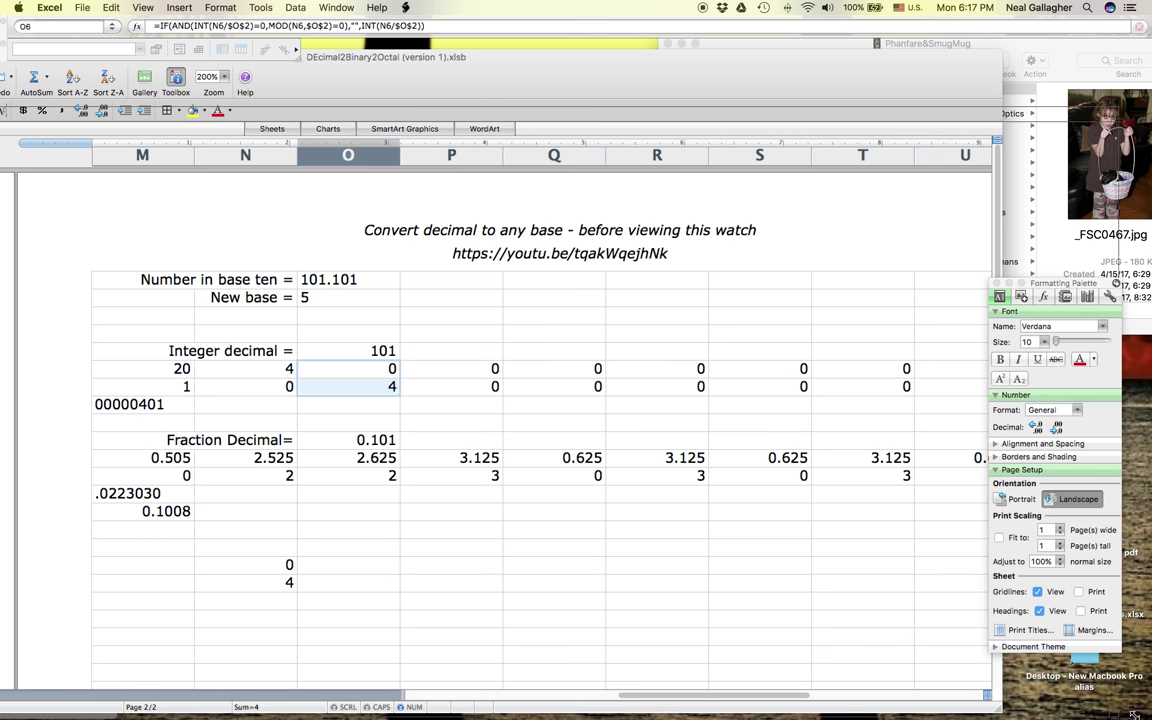
- Bring the workbook forward and reveal the conversion table's last columns
{"action": "left_click", "coordinate": [1068, 284]}
{"action": "left_click_drag", "start_coordinate": [1066, 284], "coordinate": [1134, 374]}
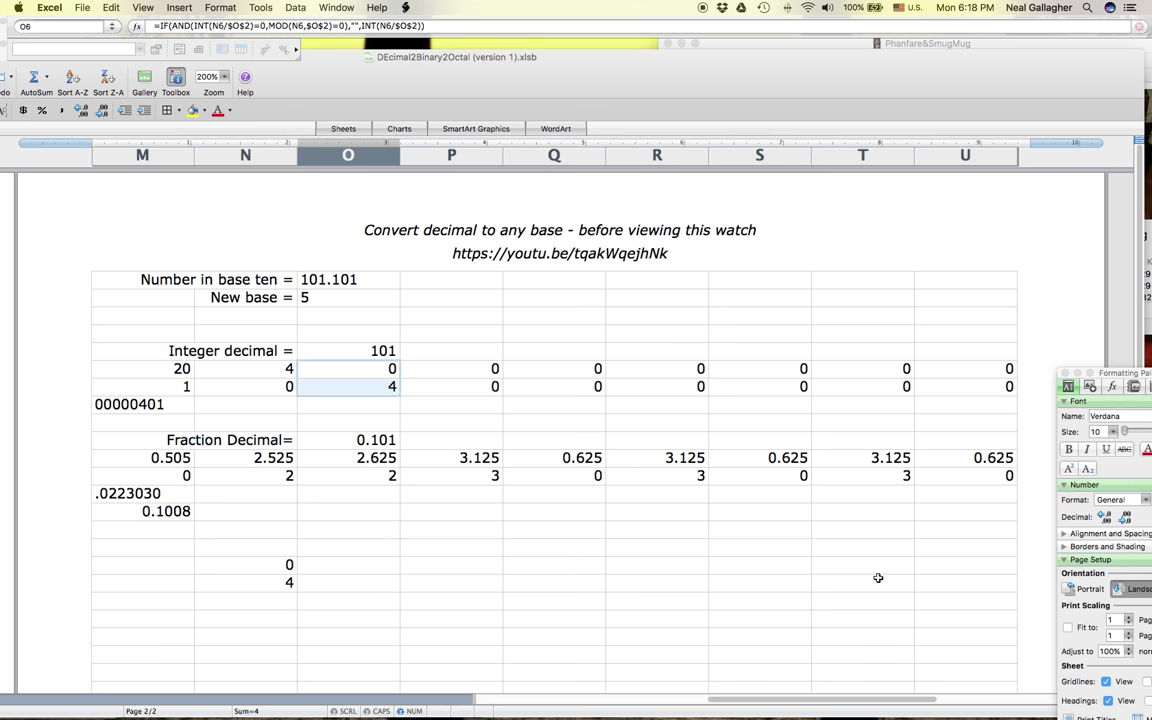
{"action": "scroll", "coordinate": [878, 578], "scroll_direction": "down", "scroll_amount": 5}
{"action": "scroll", "coordinate": [878, 578], "scroll_direction": "left", "scroll_amount": 10}
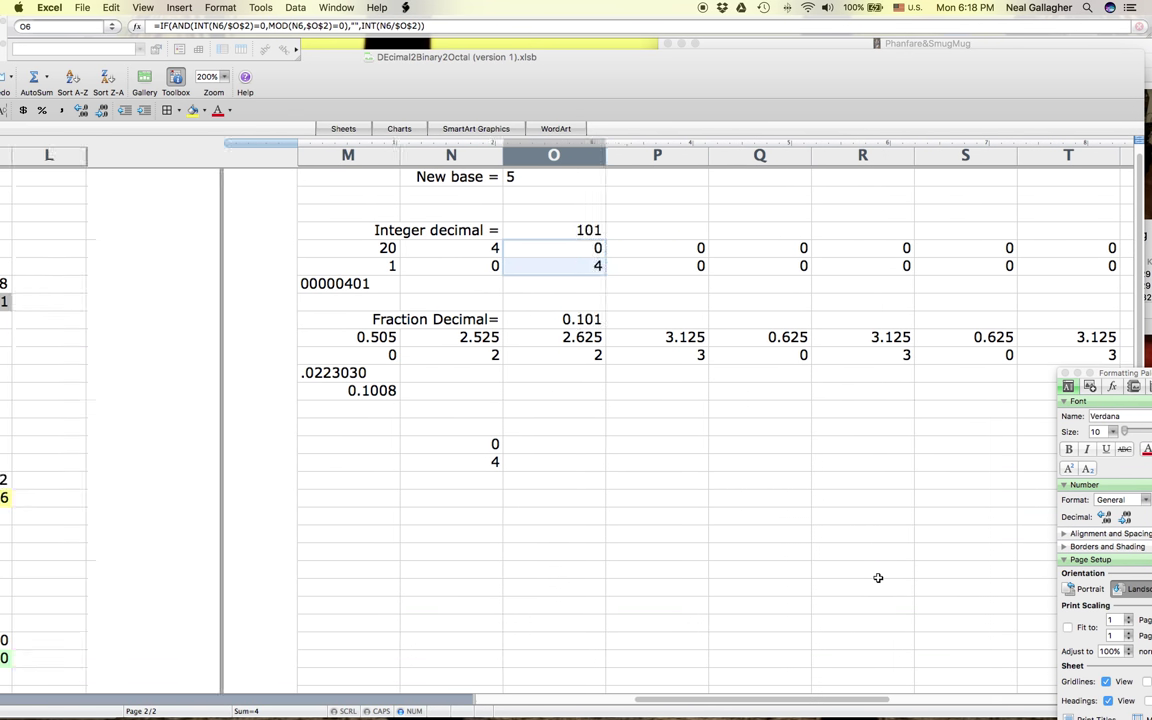
{"action": "scroll", "coordinate": [880, 578], "scroll_direction": "right", "scroll_amount": 7}
{"action": "scroll", "coordinate": [854, 574], "scroll_direction": "right", "scroll_amount": 8}
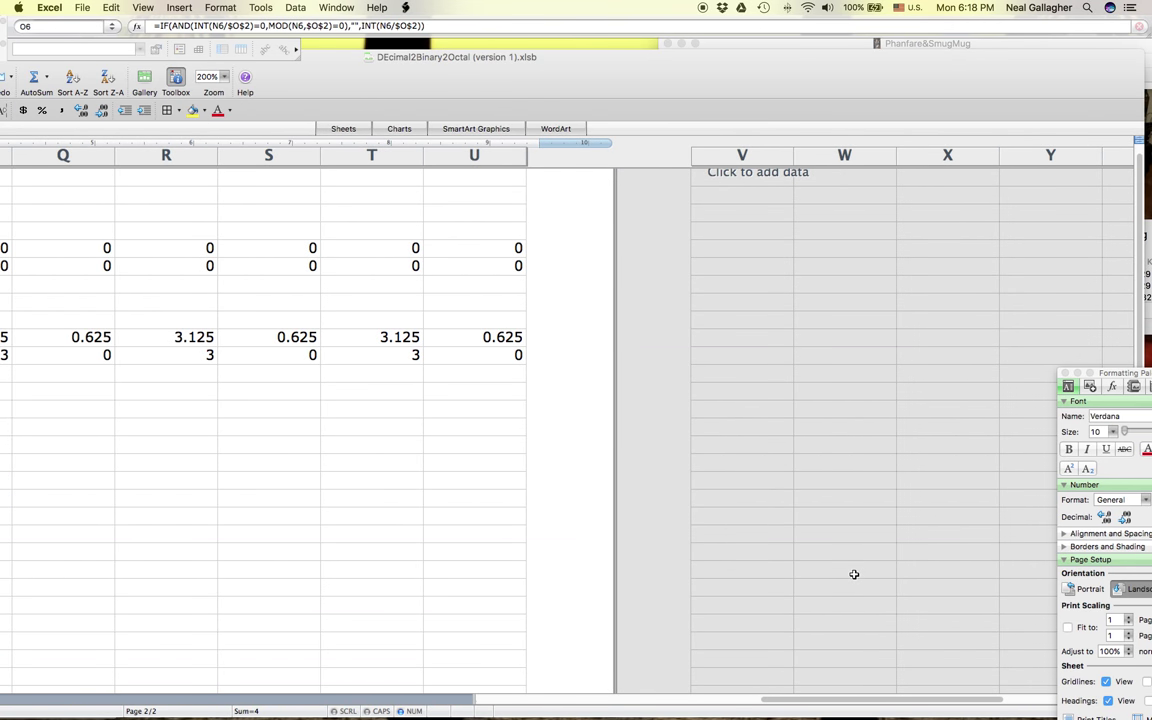
{"action": "scroll", "coordinate": [861, 574], "scroll_direction": "left", "scroll_amount": 3}
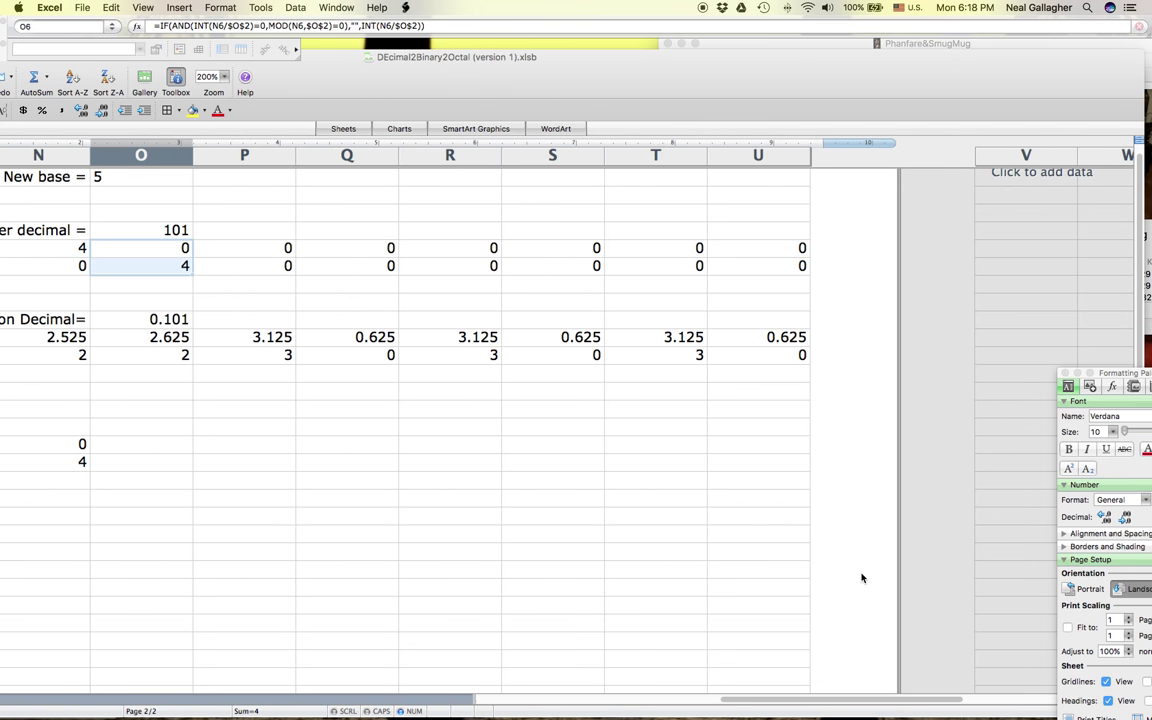
{"action": "scroll", "coordinate": [862, 578], "scroll_direction": "left", "scroll_amount": 3}
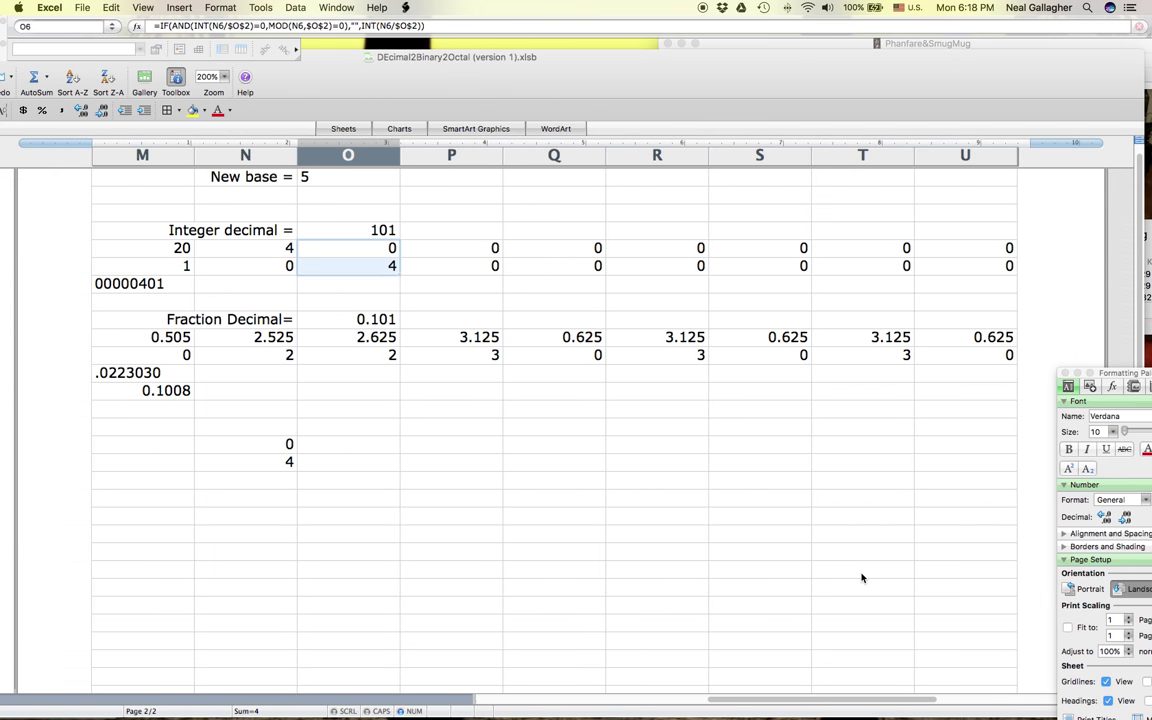
- Copy block M8:U18 and paste it one row lower at M9, accepting the unmerge
{"action": "left_click", "coordinate": [150, 285]}
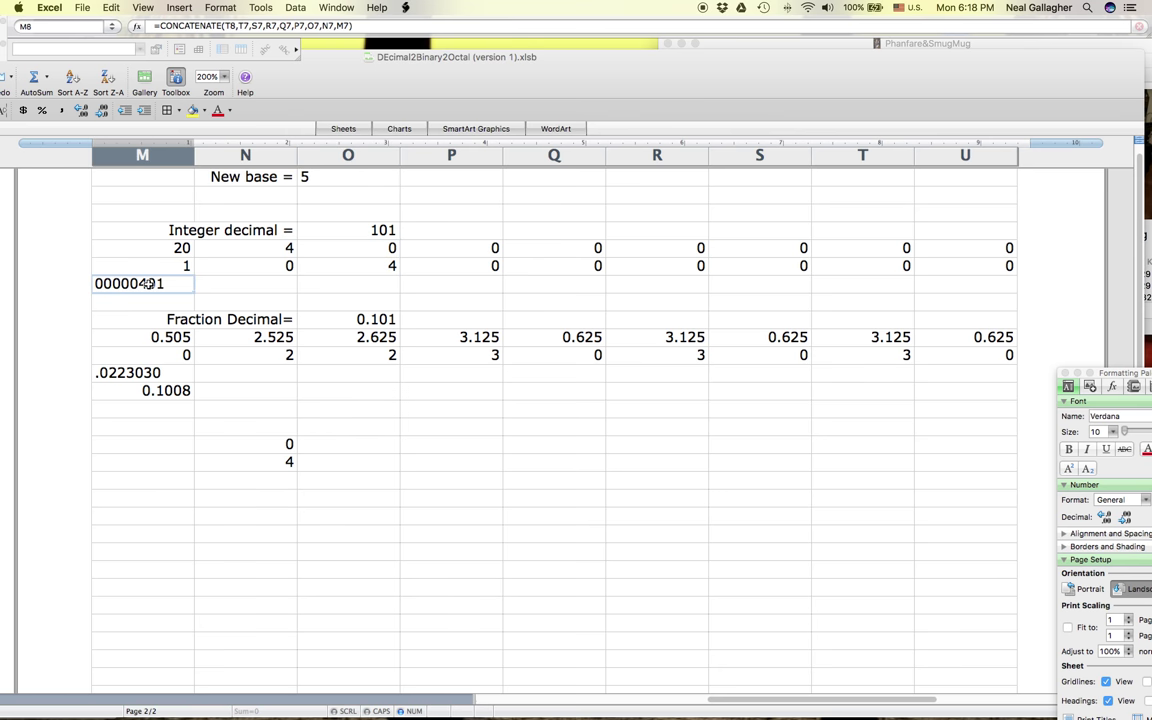
{"action": "left_click", "coordinate": [980, 465], "text": "shift"}
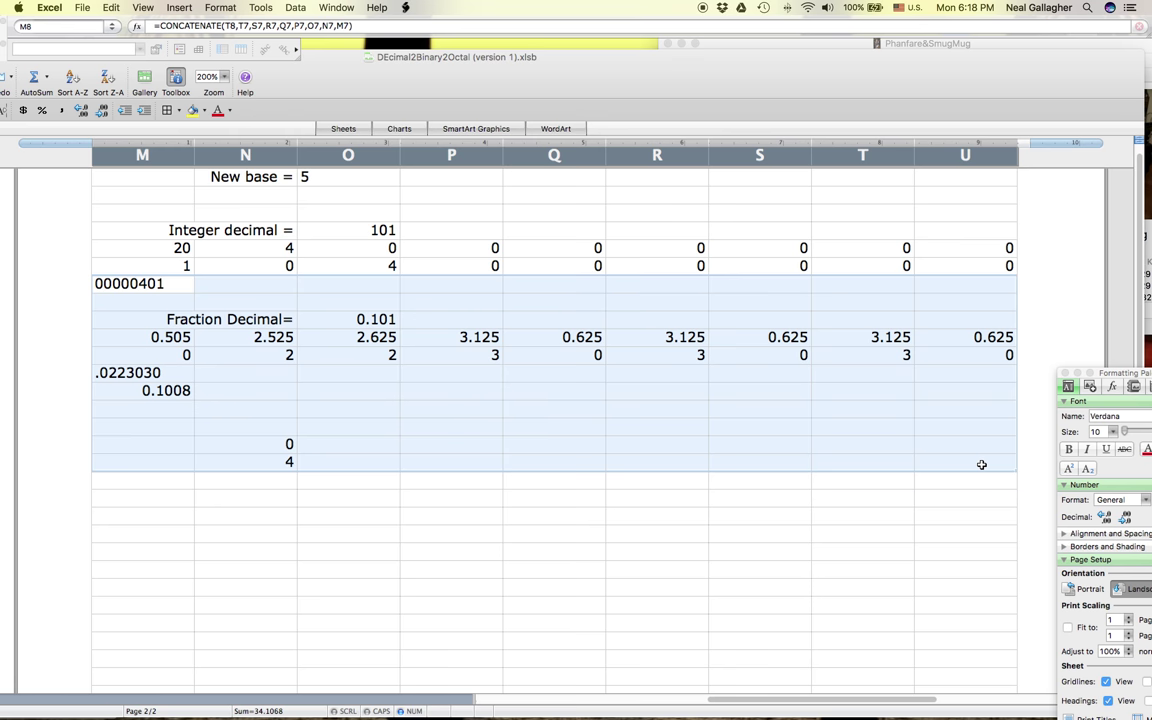
{"action": "key", "text": "super+c"}
{"action": "left_click", "coordinate": [131, 307]}
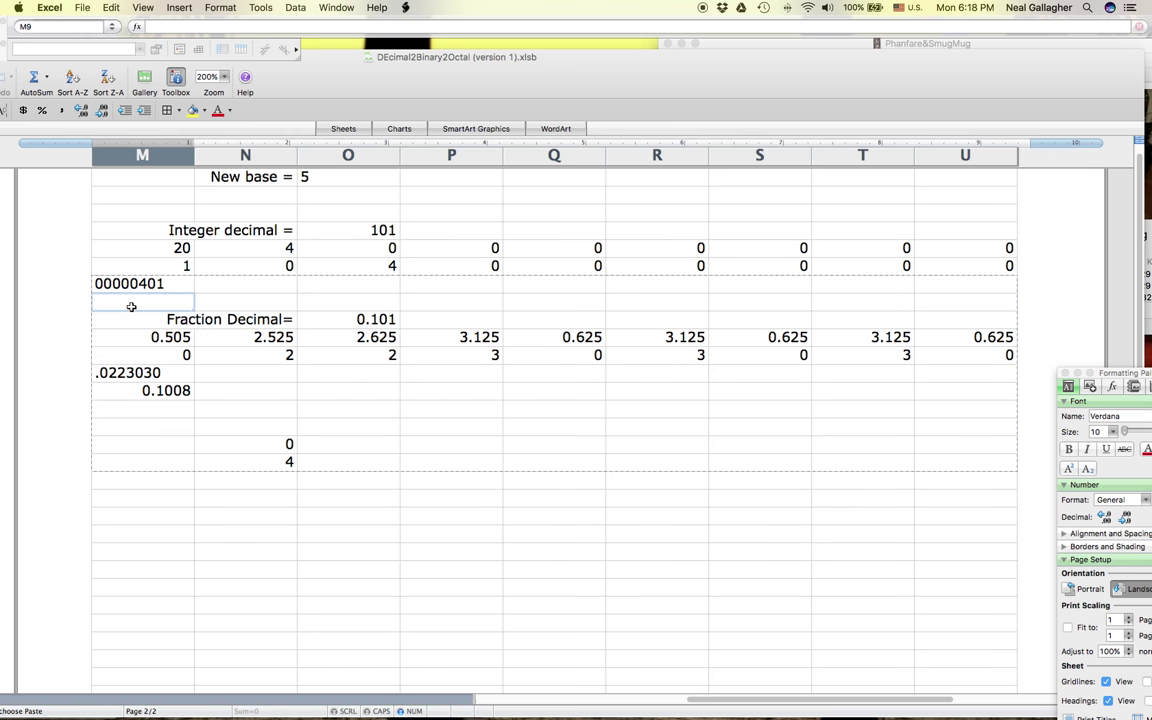
{"action": "key", "text": "super+v"}
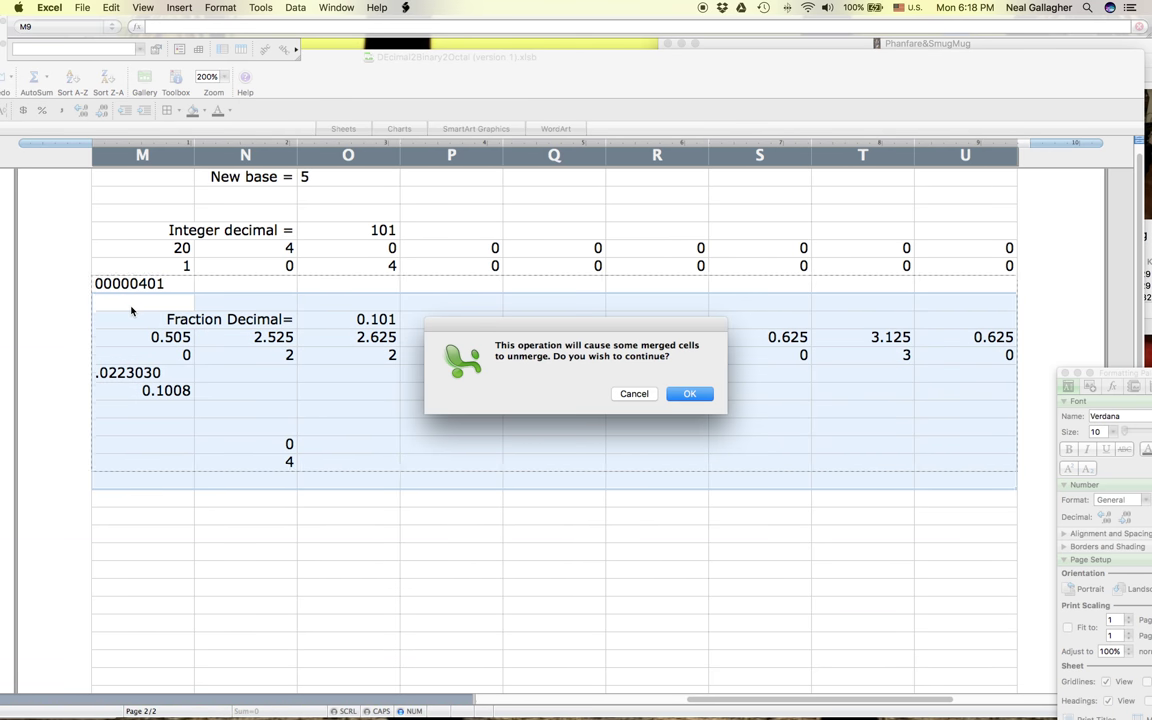
{"action": "left_click", "coordinate": [690, 393]}
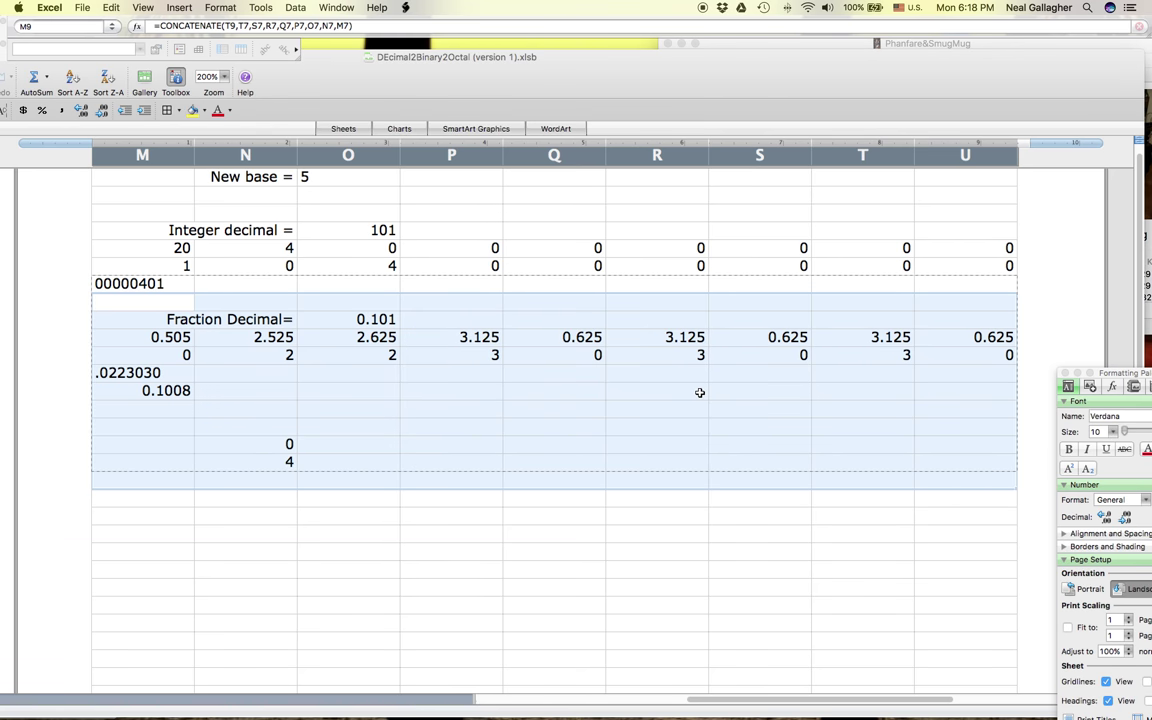
{"action": "left_click", "coordinate": [683, 551]}
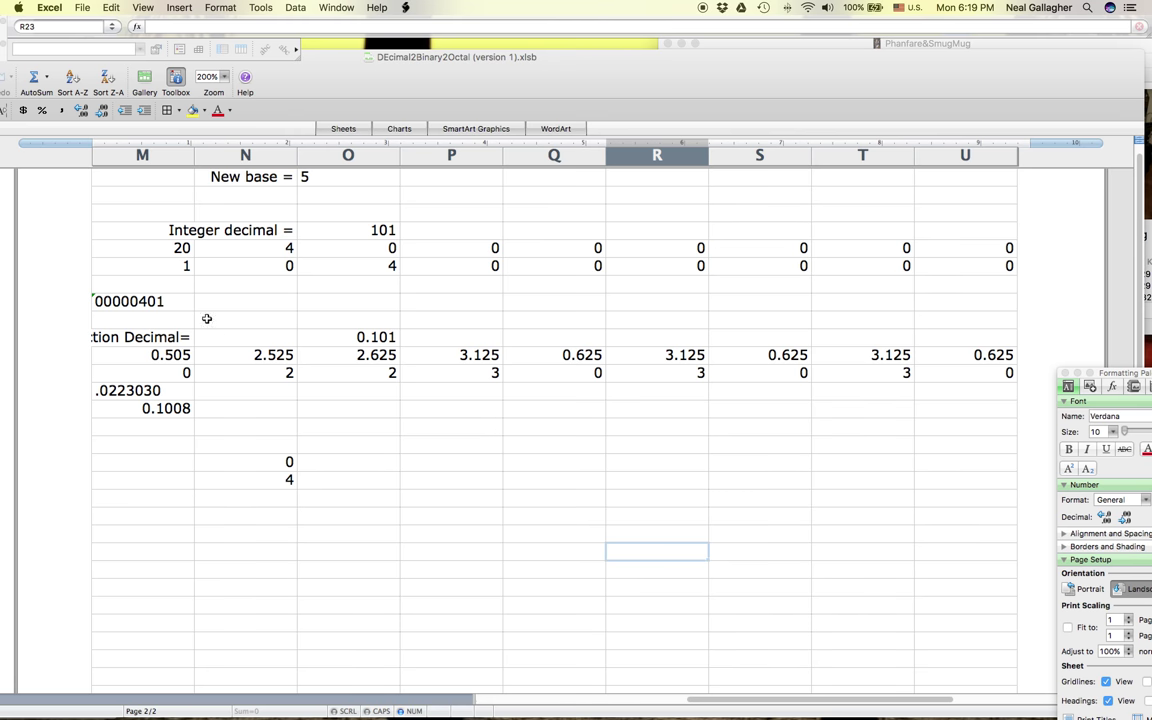
{"action": "left_click", "coordinate": [178, 267]}
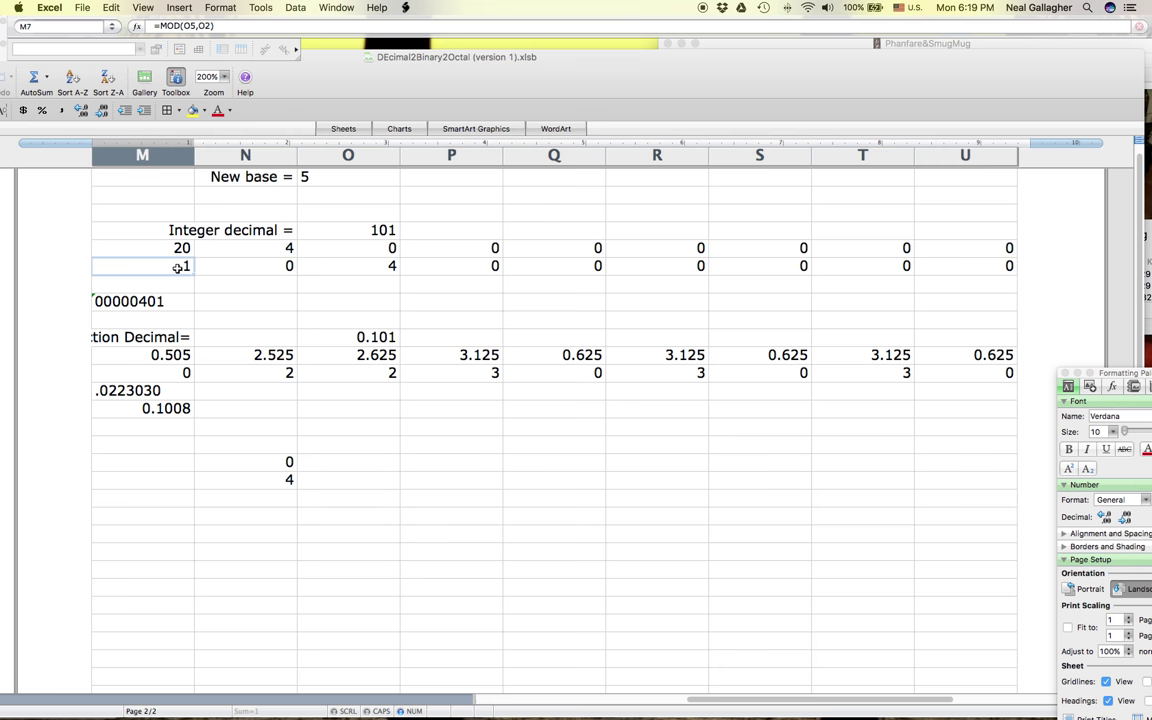
{"action": "key", "text": "super+c"}
{"action": "left_click", "coordinate": [177, 286]}
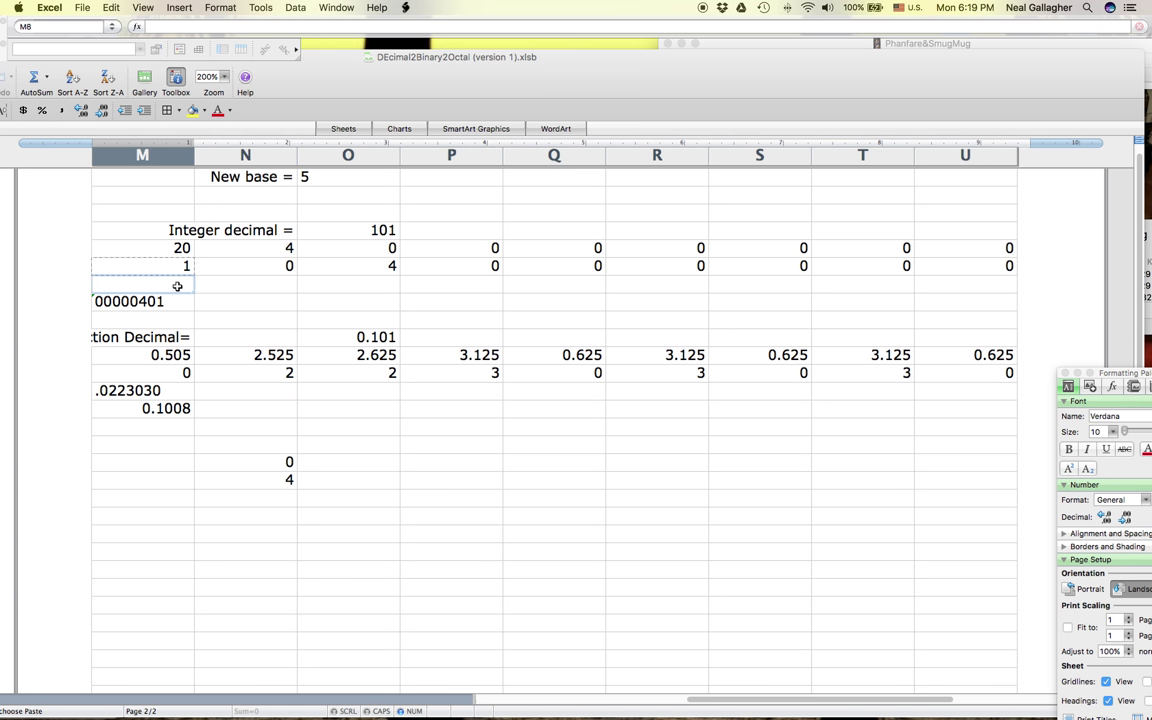
{"action": "key", "text": "super+v"}
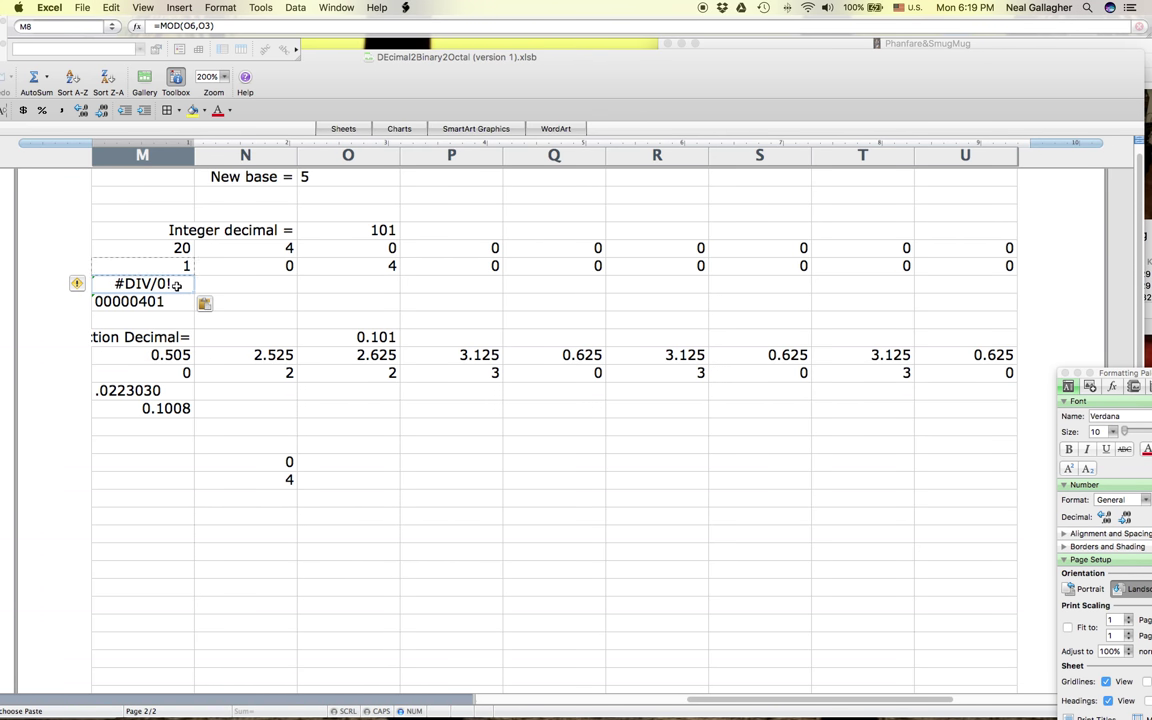
{"action": "double_click", "coordinate": [177, 286]}
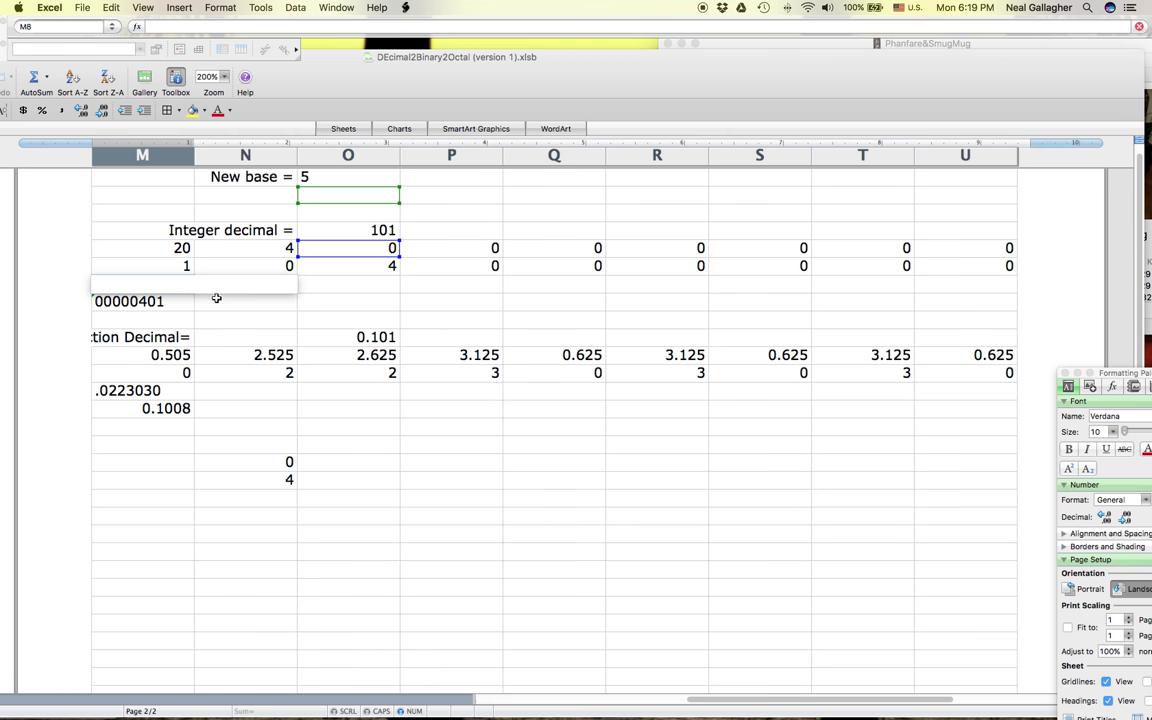
{"action": "left_click", "coordinate": [354, 541]}
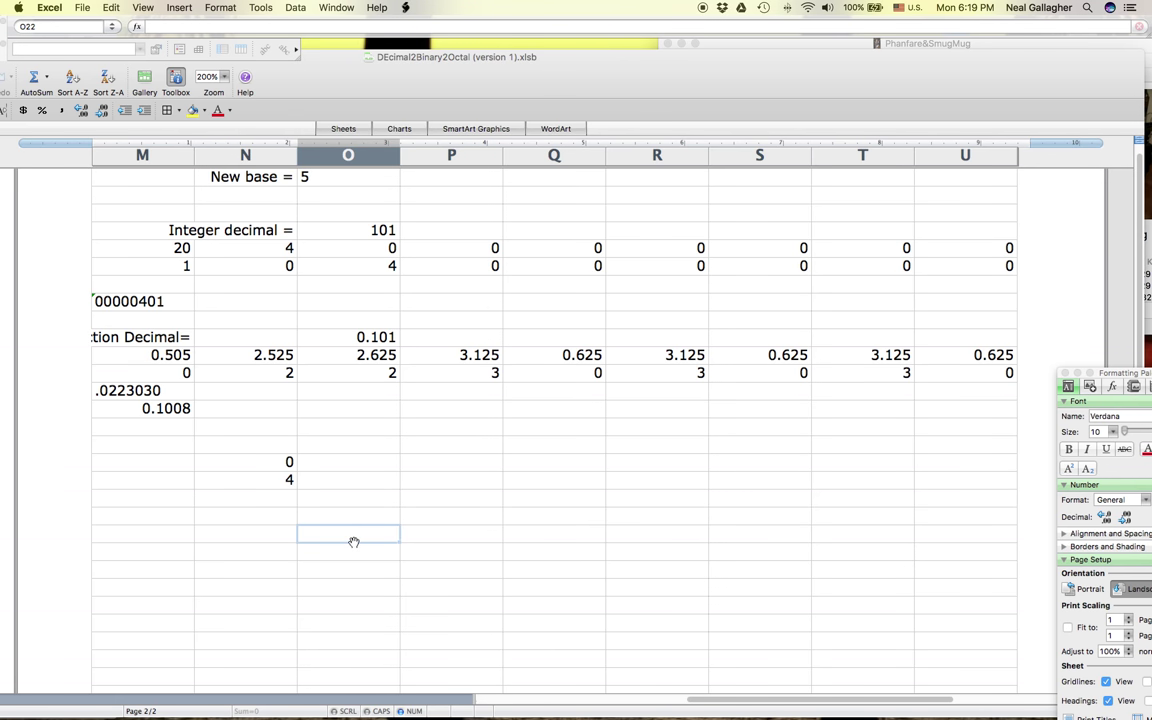
{"action": "left_click", "coordinate": [280, 479]}
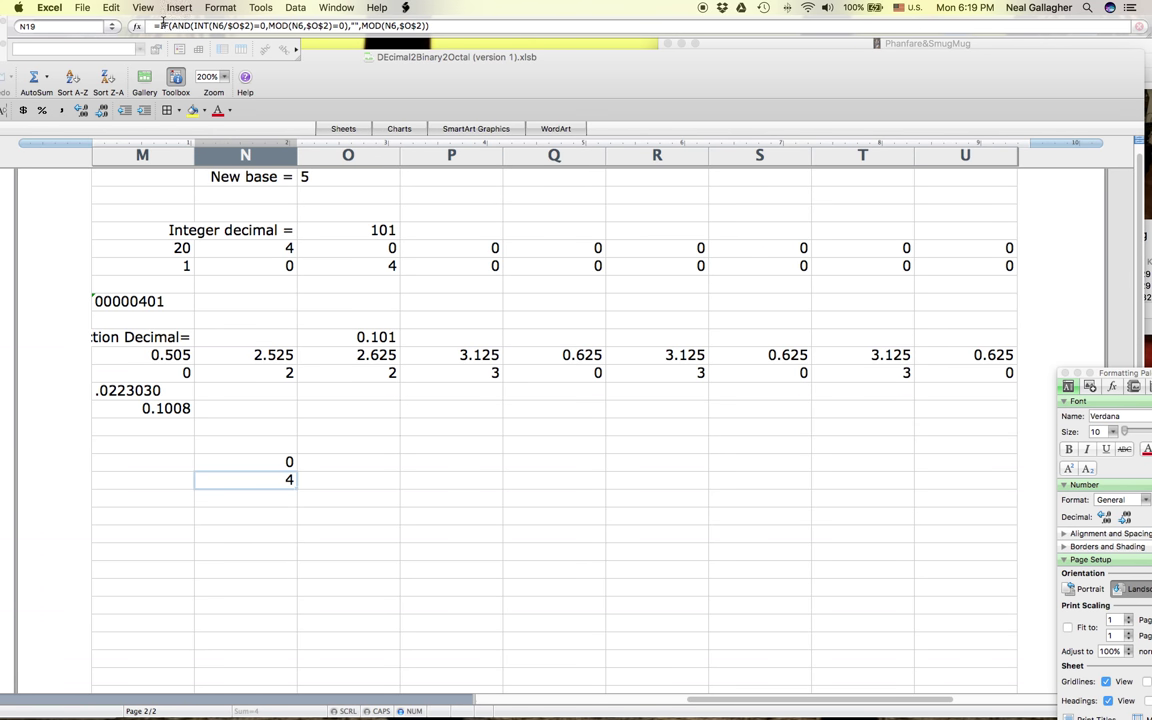
- Turn the pasted IF digit text in O8 into a working formula showing 4
{"action": "left_click_drag", "start_coordinate": [158, 26], "coordinate": [443, 28]}
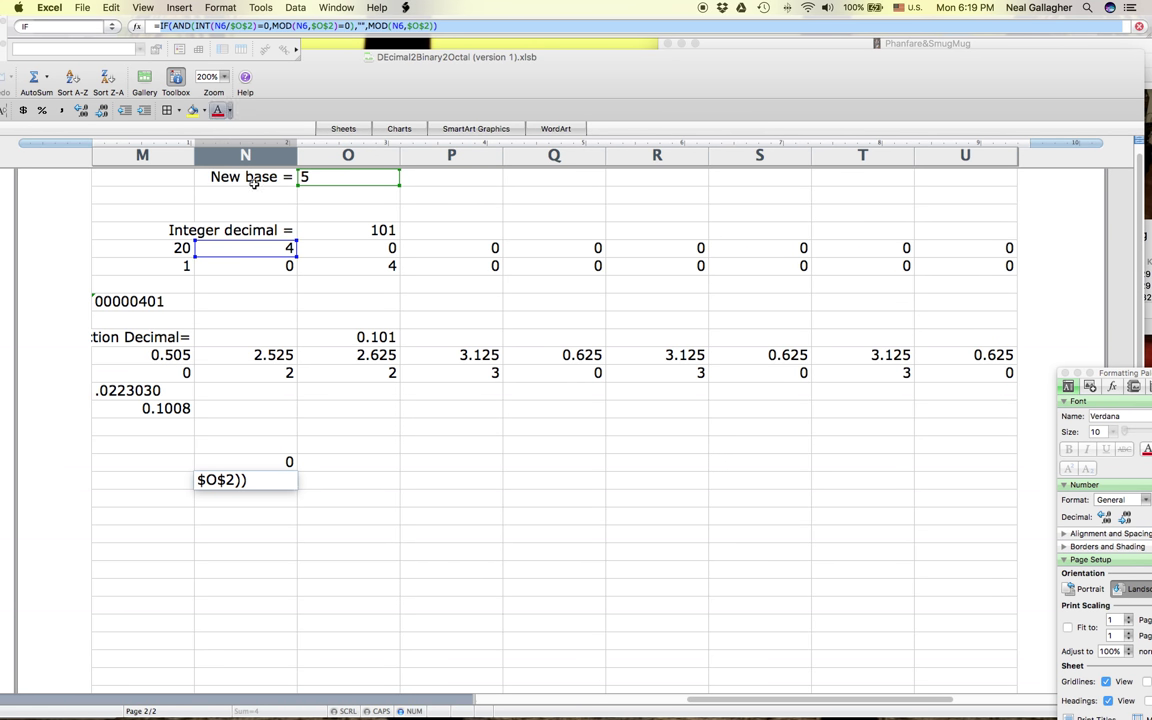
{"action": "scroll", "coordinate": [257, 288], "scroll_direction": "left", "scroll_amount": 3}
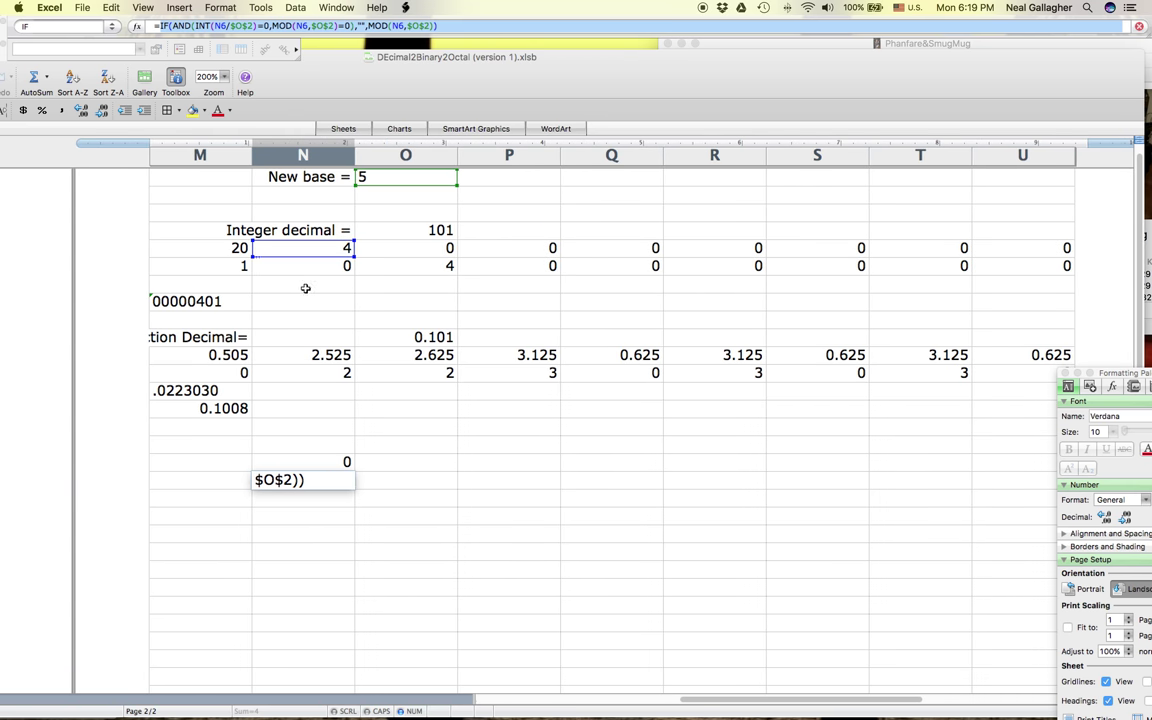
{"action": "left_click", "coordinate": [405, 288]}
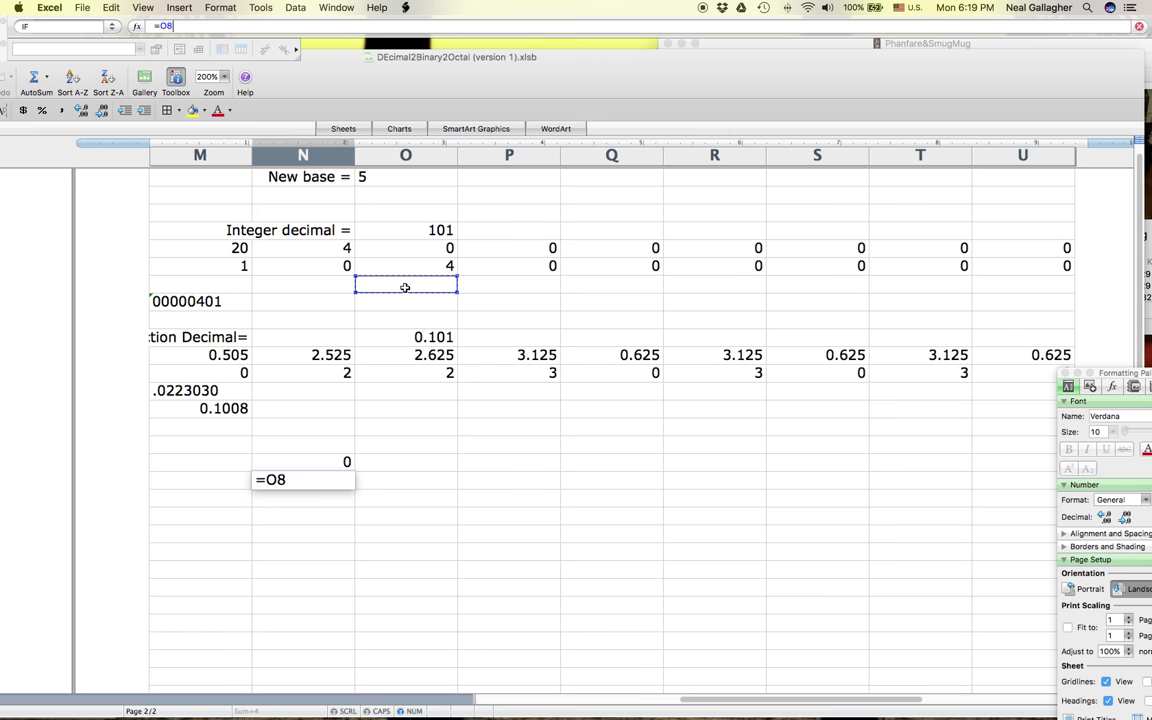
{"action": "key", "text": "Return"}
{"action": "left_click", "coordinate": [406, 286]}
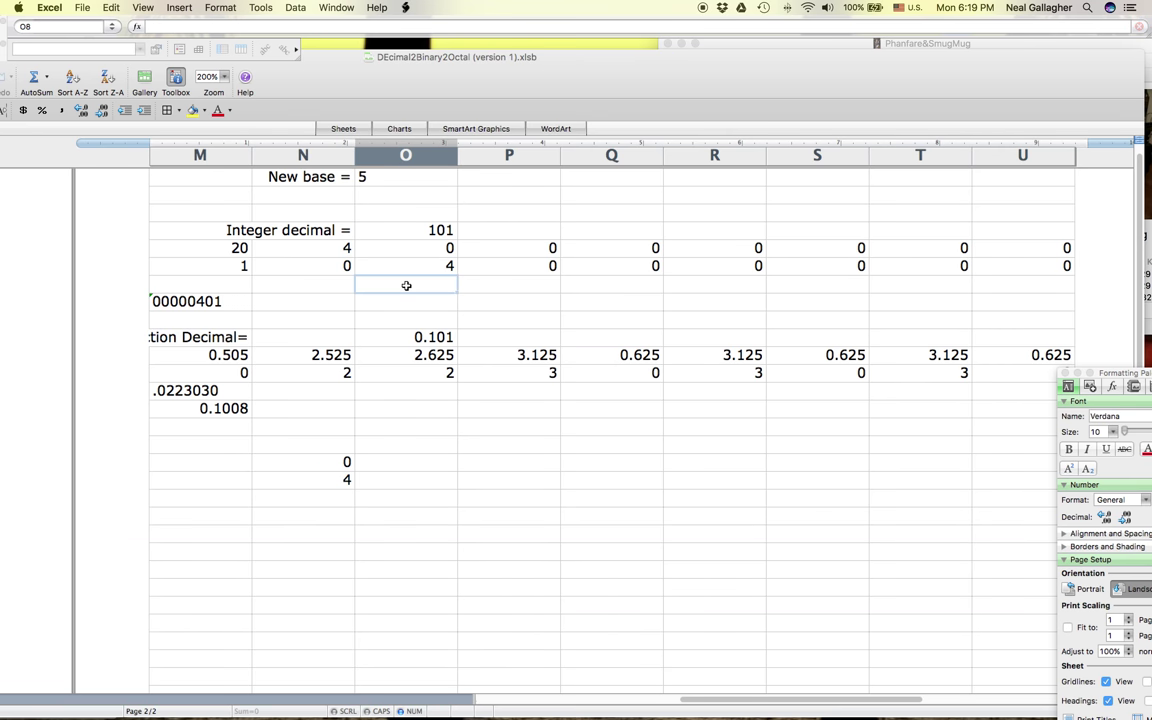
{"action": "key", "text": "cmd+v"}
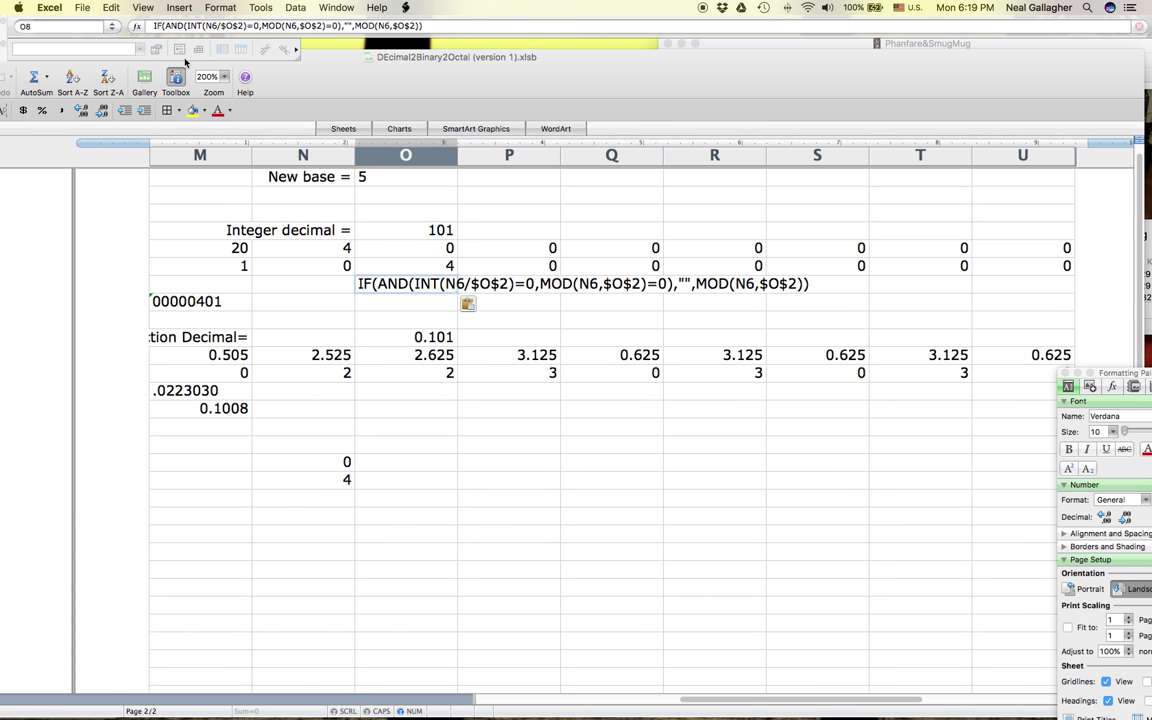
{"action": "left_click", "coordinate": [152, 26]}
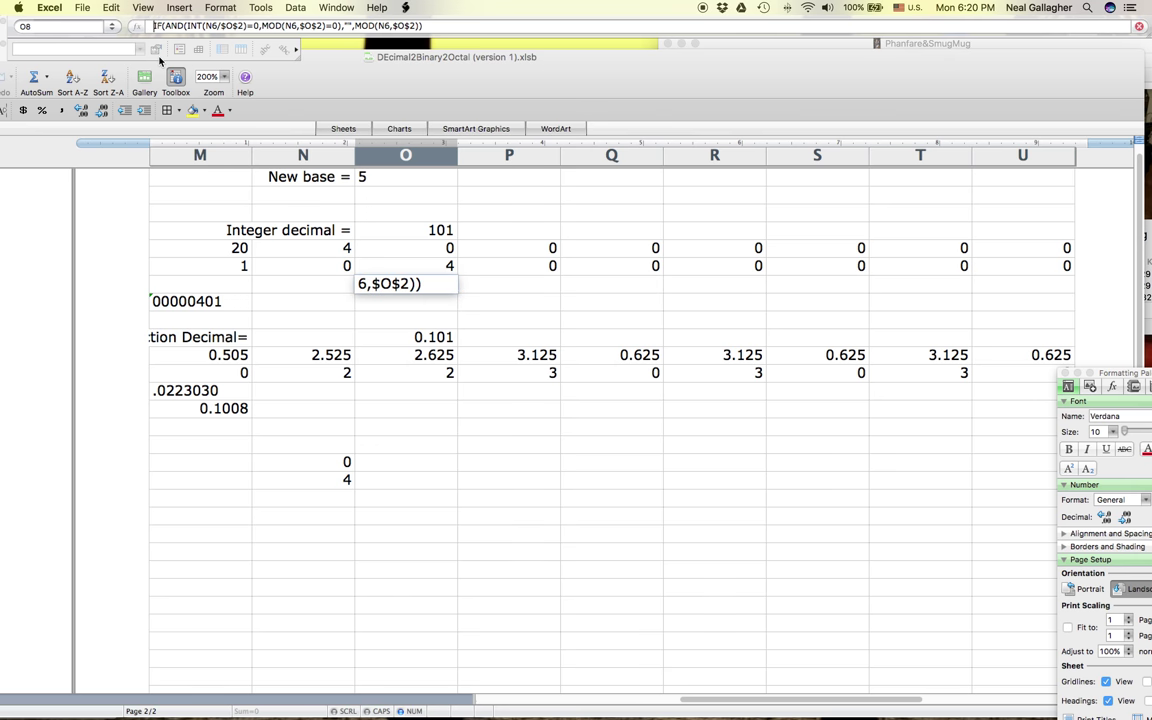
{"action": "type", "text": "="}
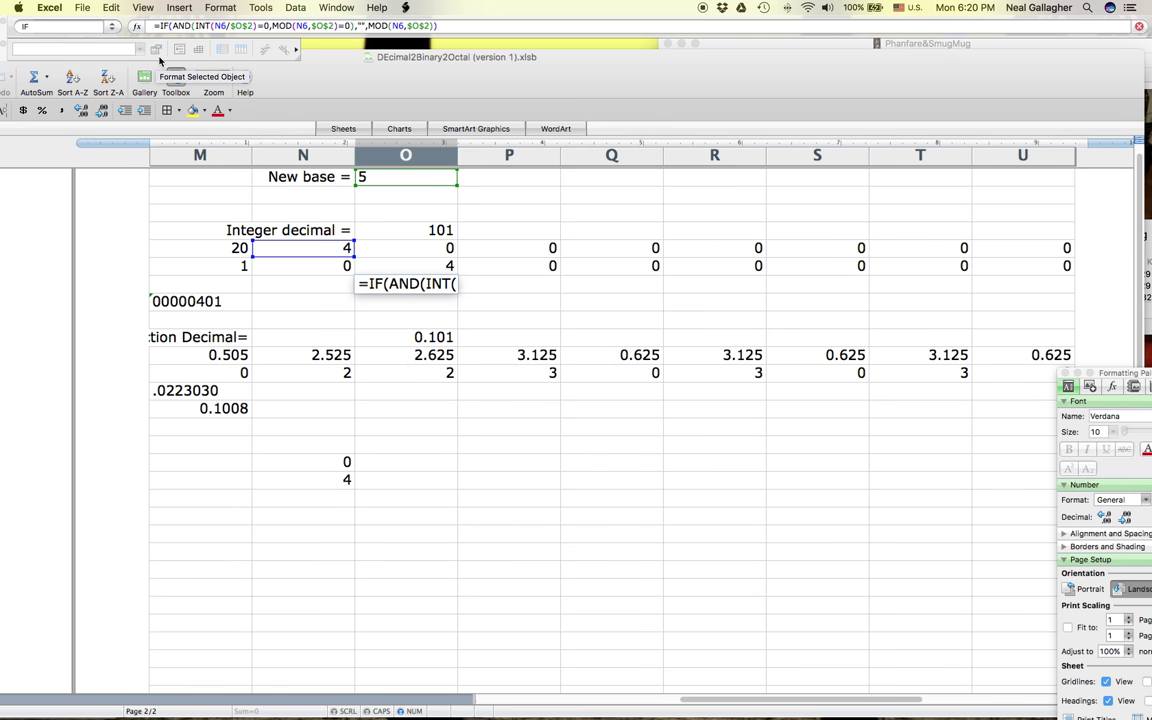
{"action": "key", "text": "Return"}
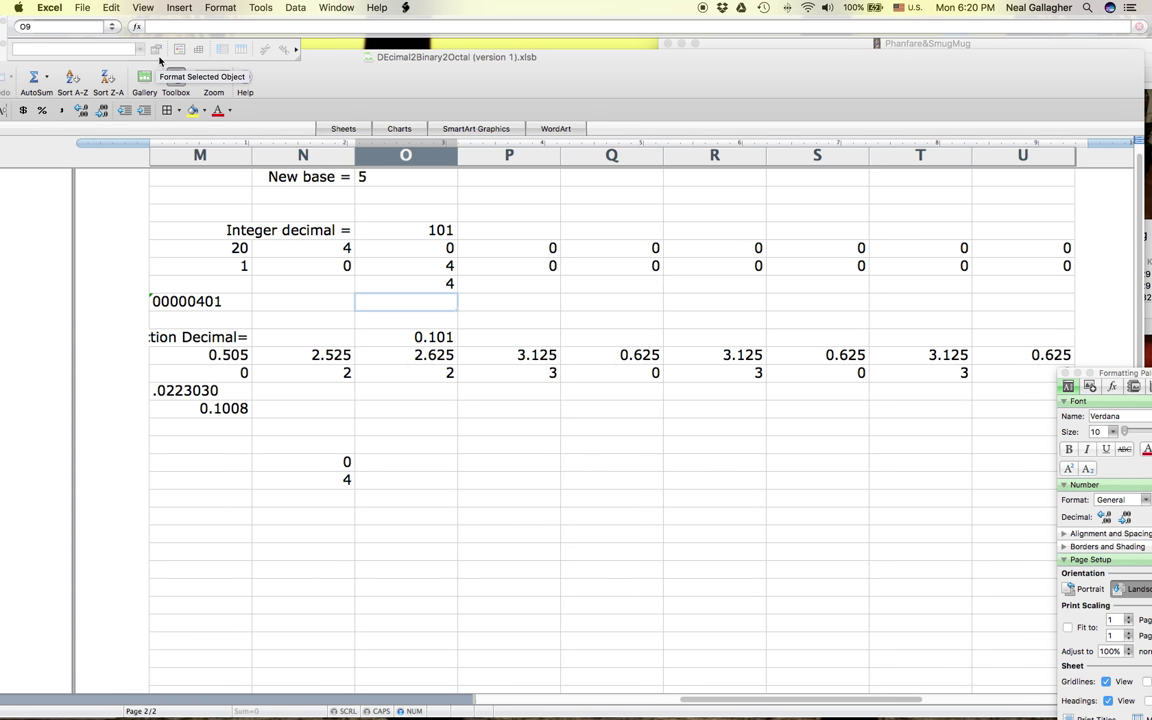
- Fill the O8 formula right across row 8 through U8
{"action": "left_click", "coordinate": [430, 283]}
{"action": "left_click_drag", "start_coordinate": [460, 290], "coordinate": [1066, 289]}
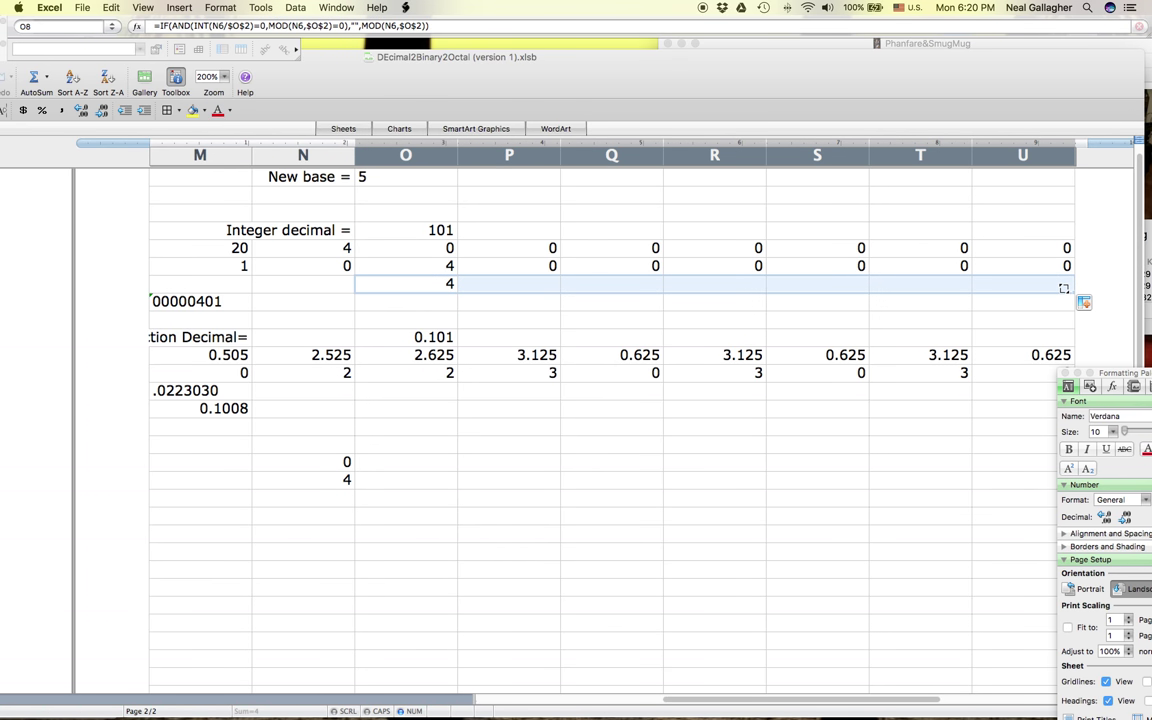
{"action": "left_click", "coordinate": [331, 270]}
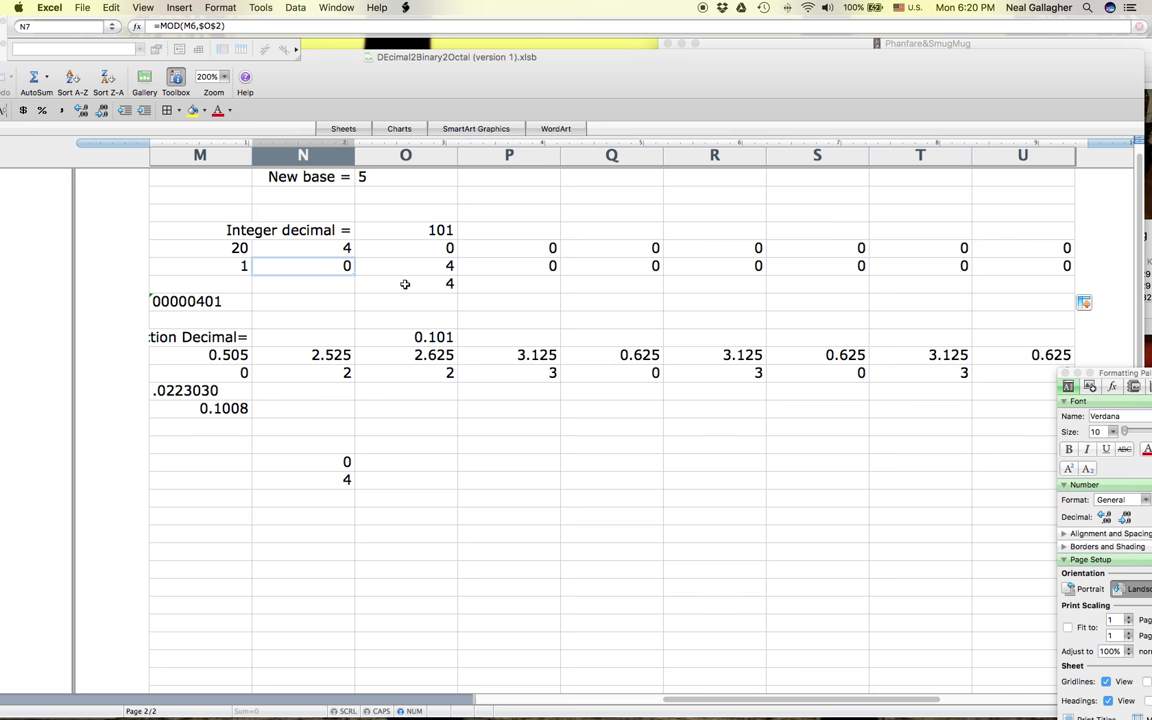
{"action": "left_click", "coordinate": [405, 284]}
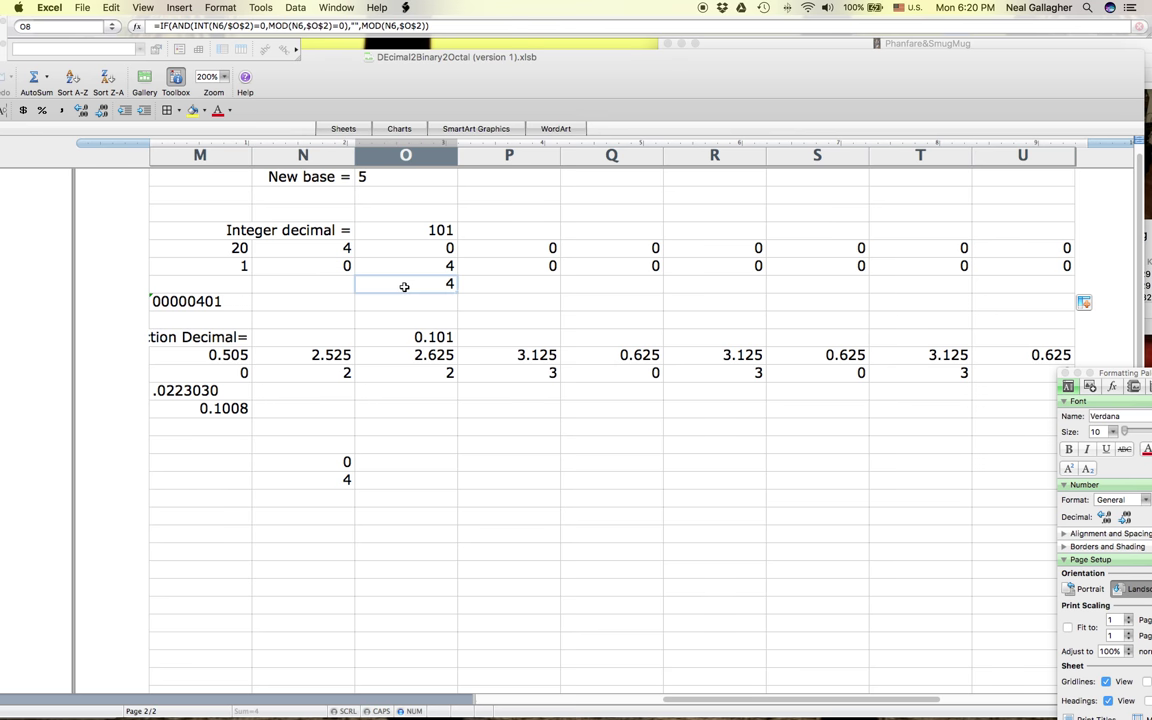
{"action": "left_click", "coordinate": [318, 293]}
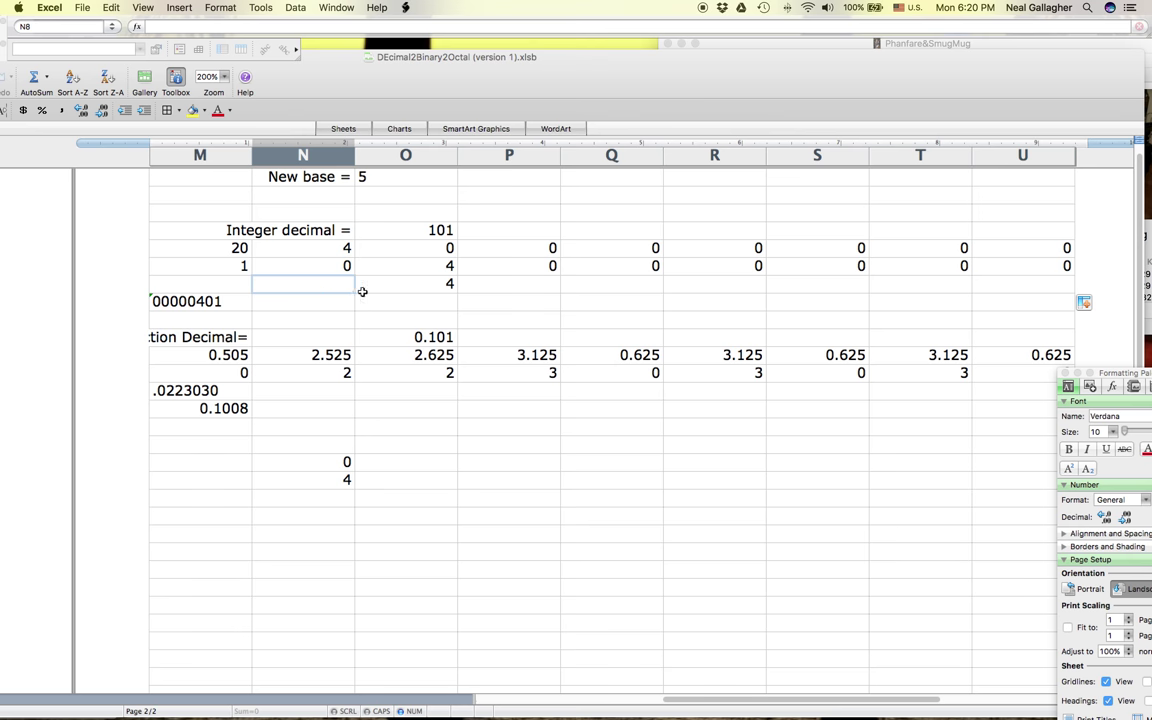
{"action": "left_click", "coordinate": [382, 291]}
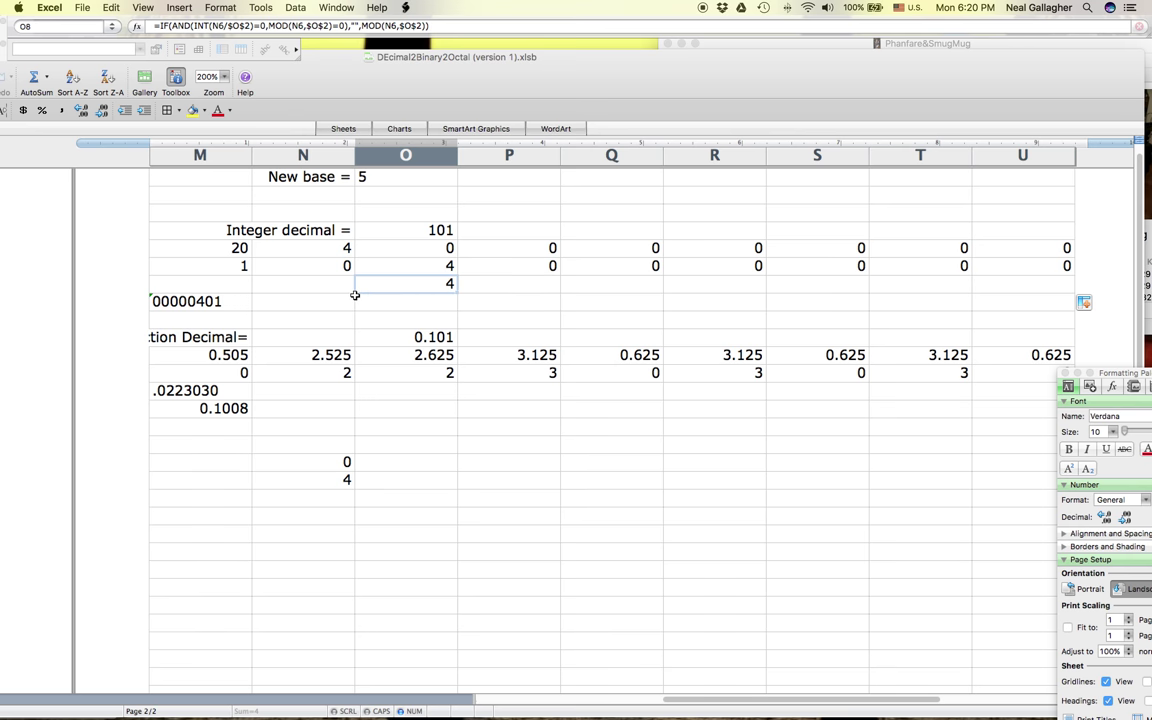
{"action": "left_click_drag", "start_coordinate": [352, 295], "coordinate": [306, 289]}
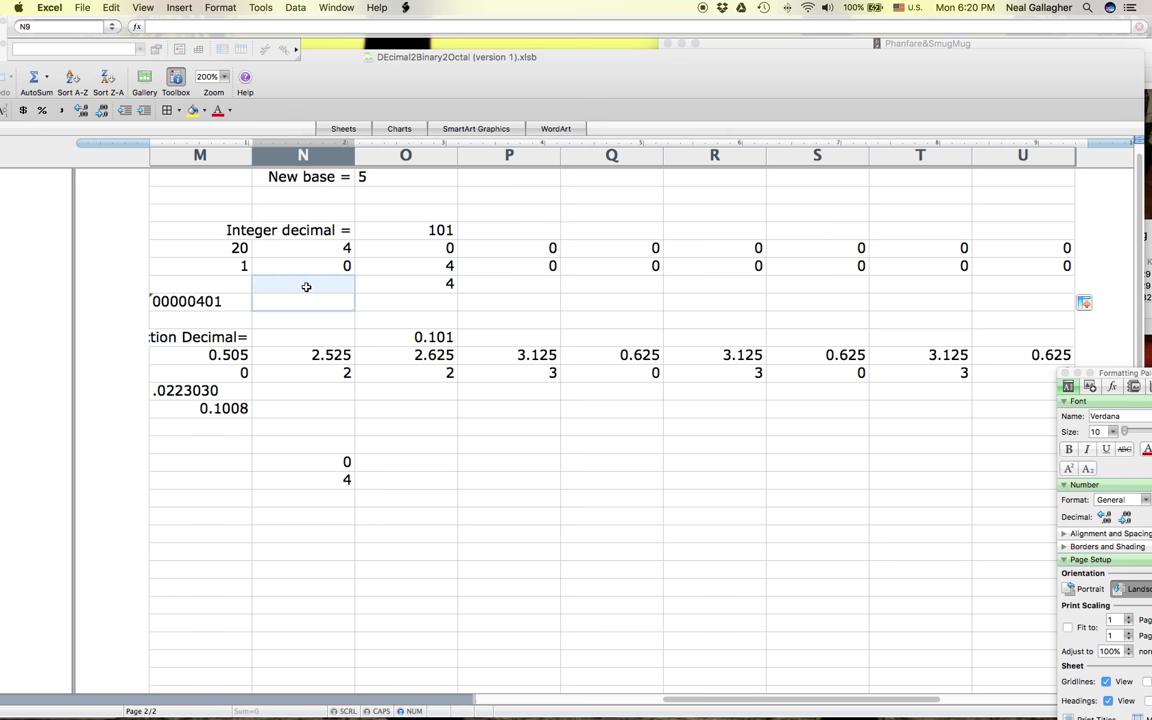
{"action": "left_click", "coordinate": [407, 289]}
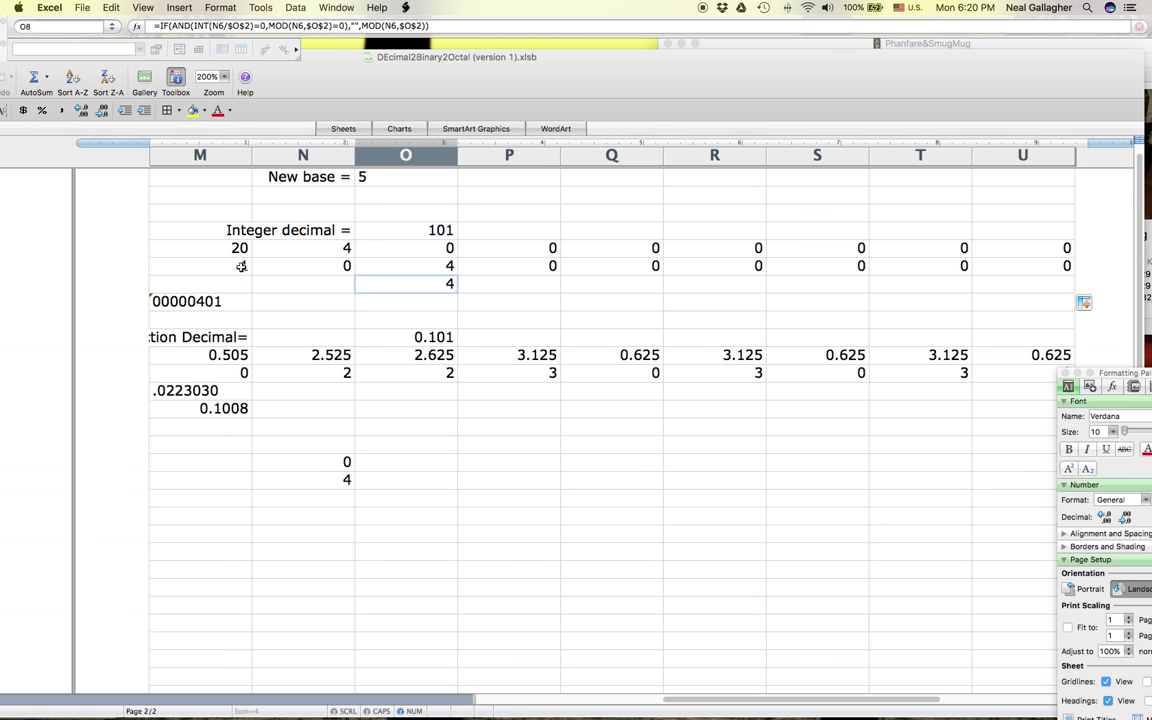
{"action": "scroll", "coordinate": [240, 260], "scroll_direction": "left", "scroll_amount": 5}
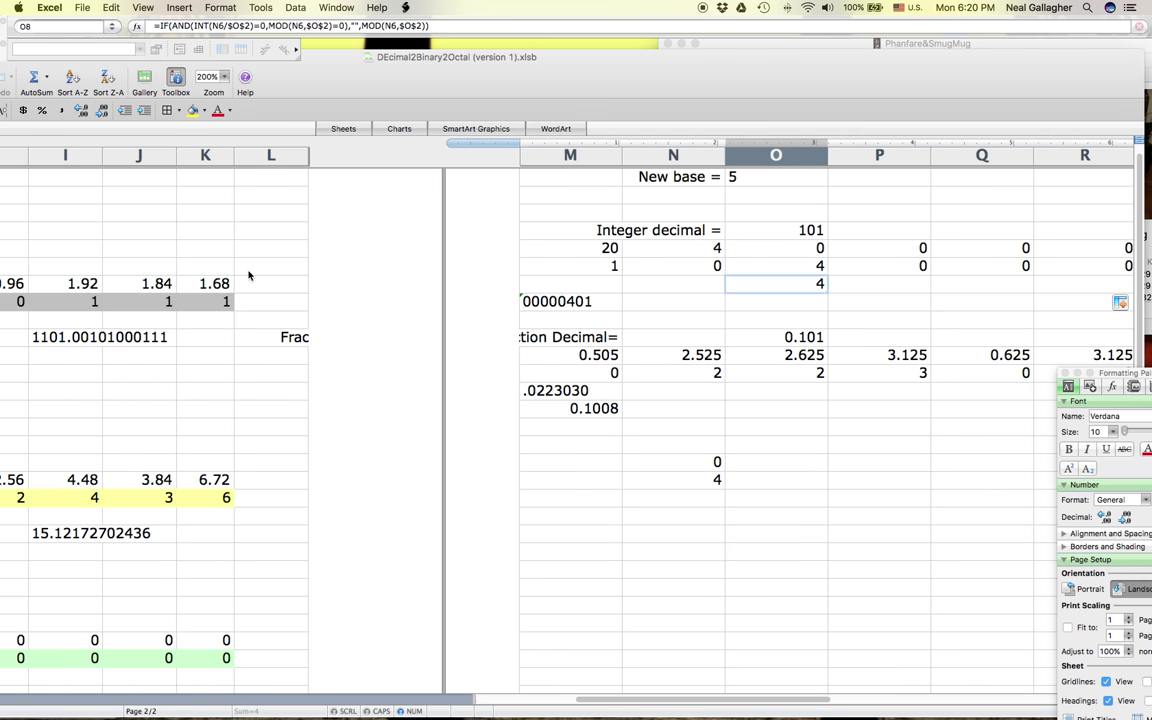
{"action": "scroll", "coordinate": [248, 270], "scroll_direction": "right", "scroll_amount": 5}
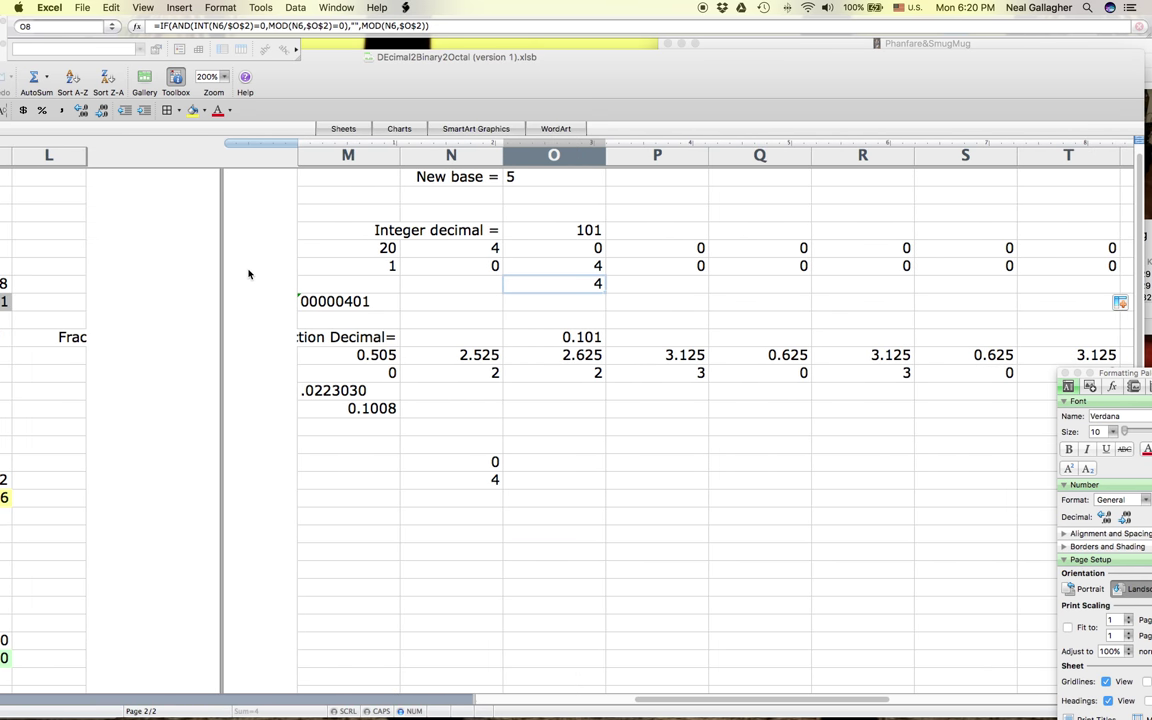
{"action": "scroll", "coordinate": [249, 273], "scroll_direction": "right", "scroll_amount": 2}
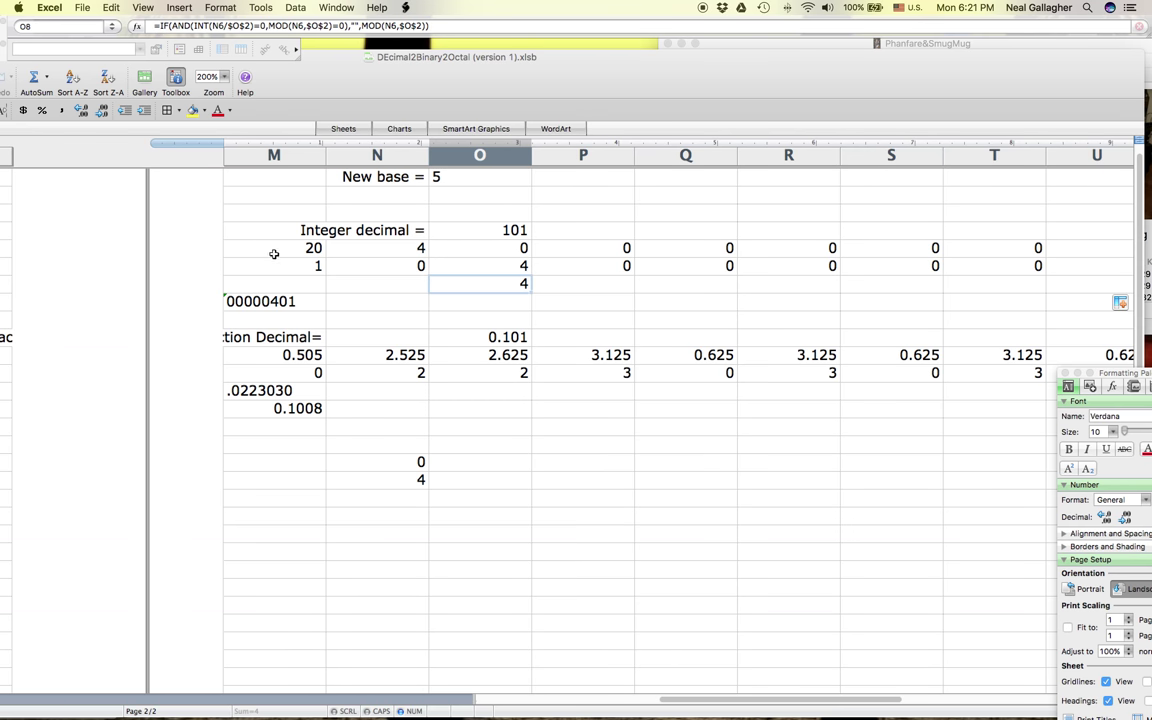
{"action": "scroll", "coordinate": [279, 252], "scroll_direction": "left", "scroll_amount": 2}
{"action": "scroll", "coordinate": [279, 252], "scroll_direction": "left", "scroll_amount": 2}
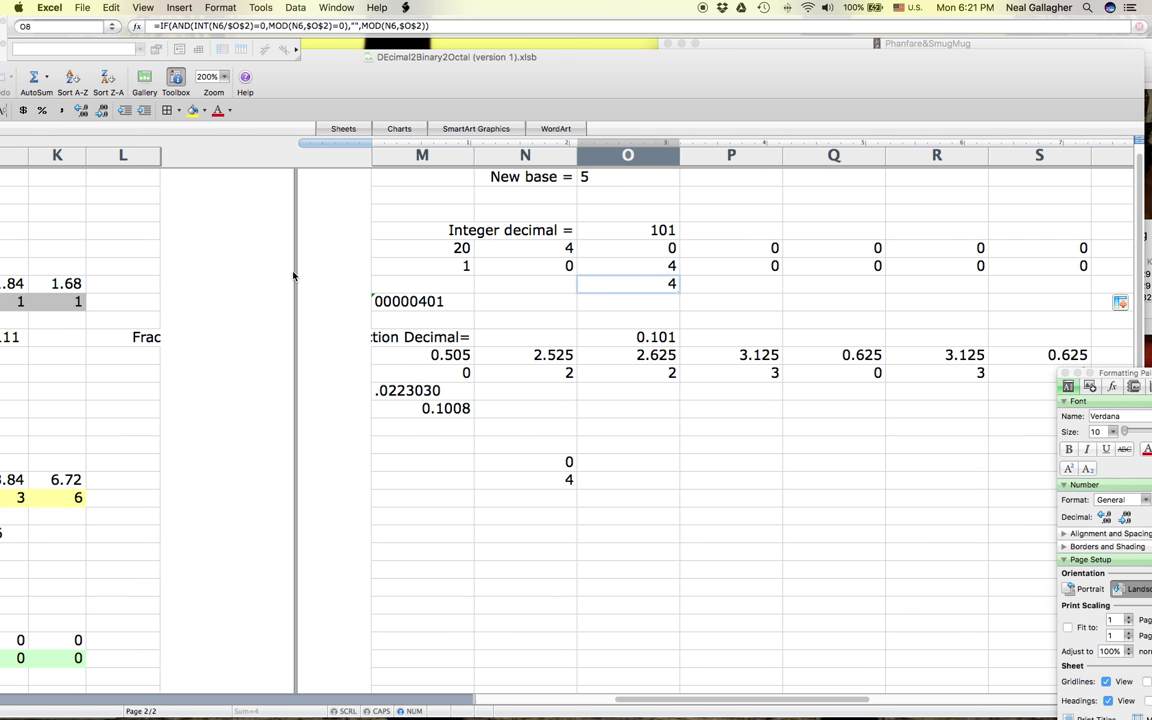
{"action": "left_click", "coordinate": [380, 301]}
- Ignore M9's error flag and enter =MOD(O5,O2) in M8, showing 1
{"action": "left_click", "coordinate": [355, 302]}
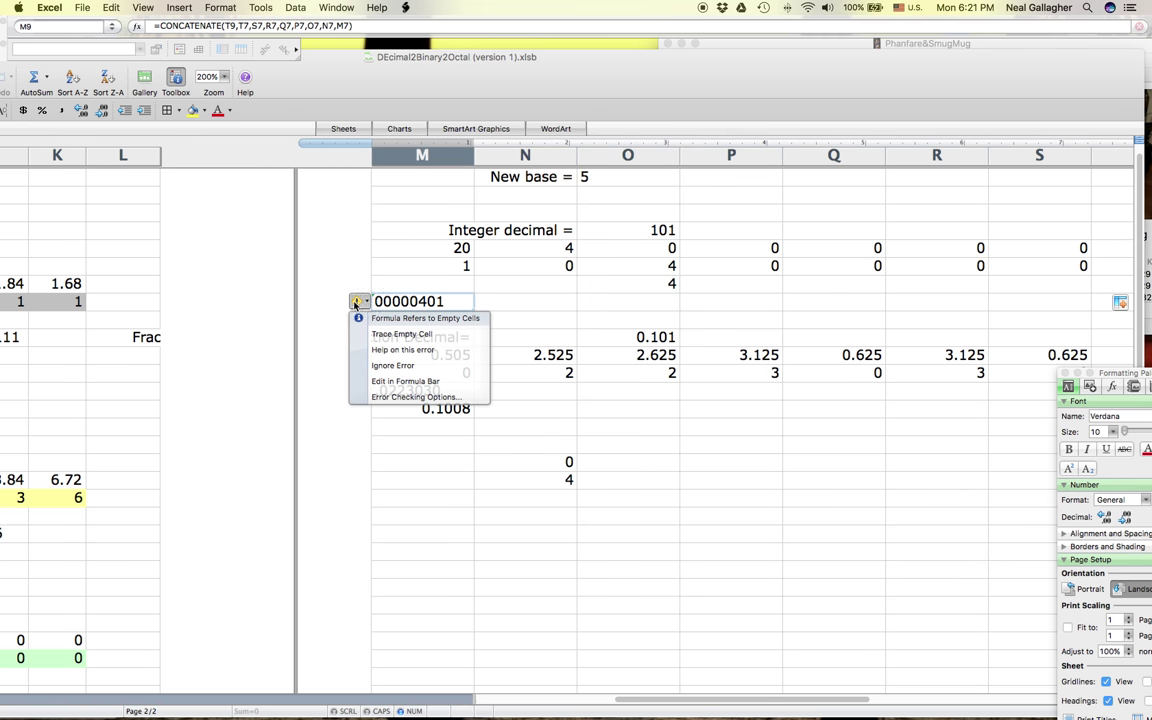
{"action": "left_click", "coordinate": [367, 363]}
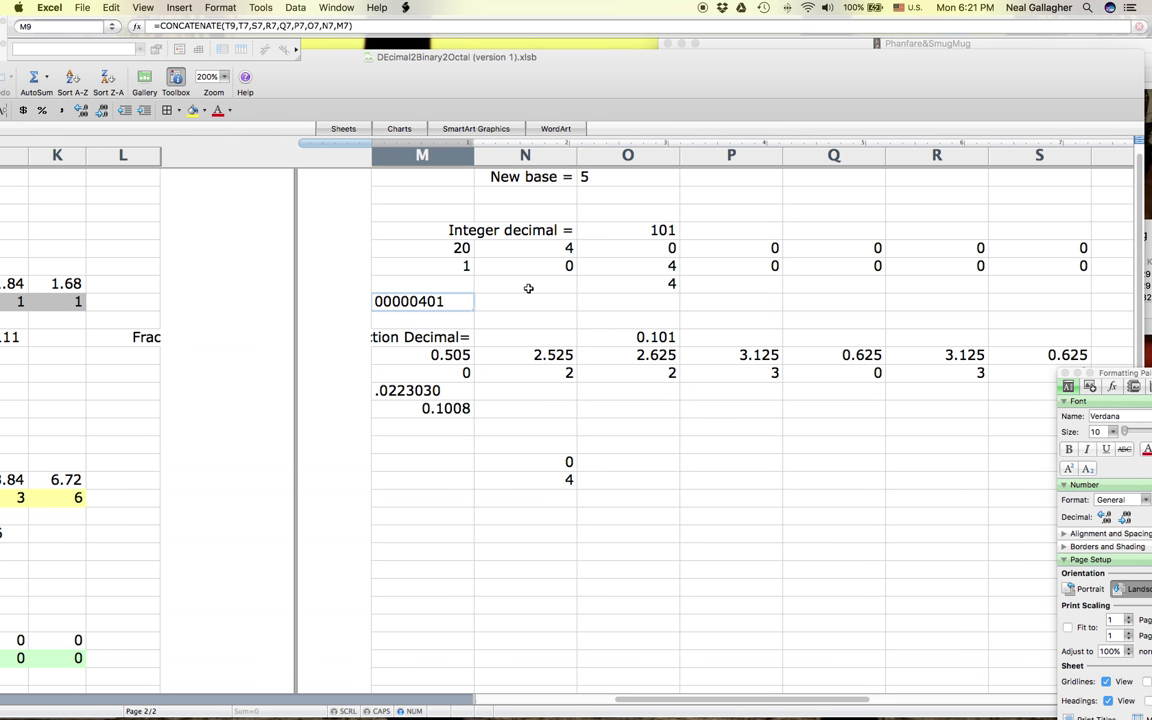
{"action": "left_click", "coordinate": [455, 268]}
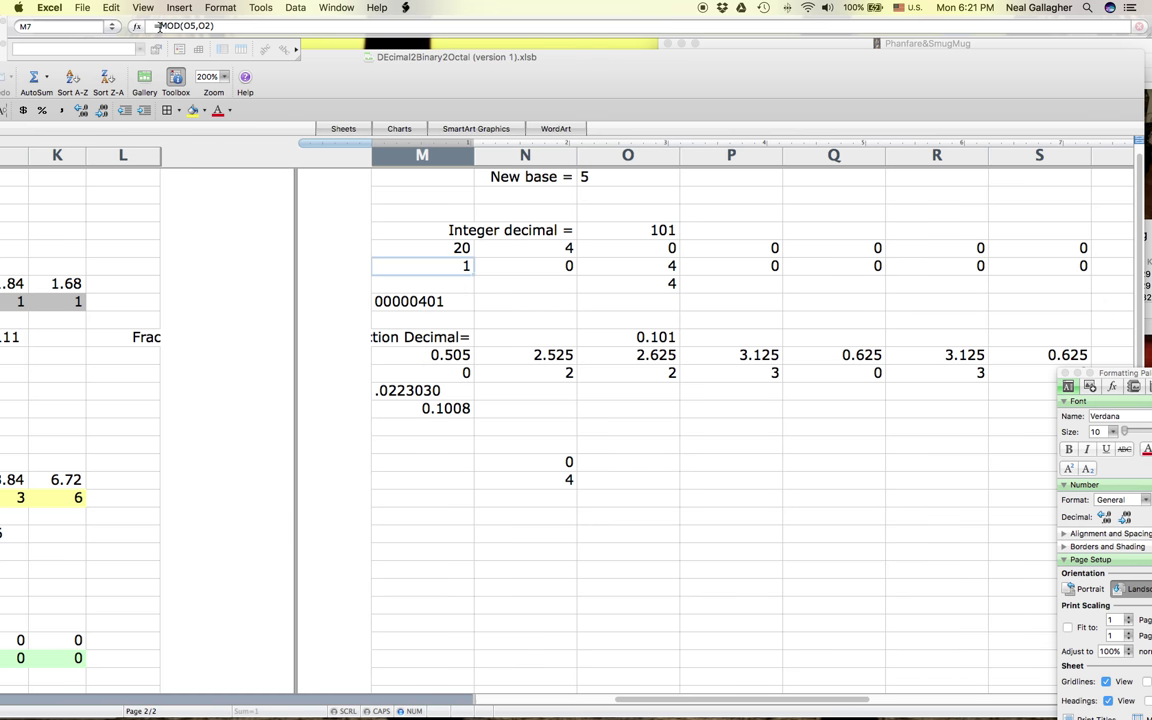
{"action": "left_click_drag", "start_coordinate": [158, 27], "coordinate": [214, 27]}
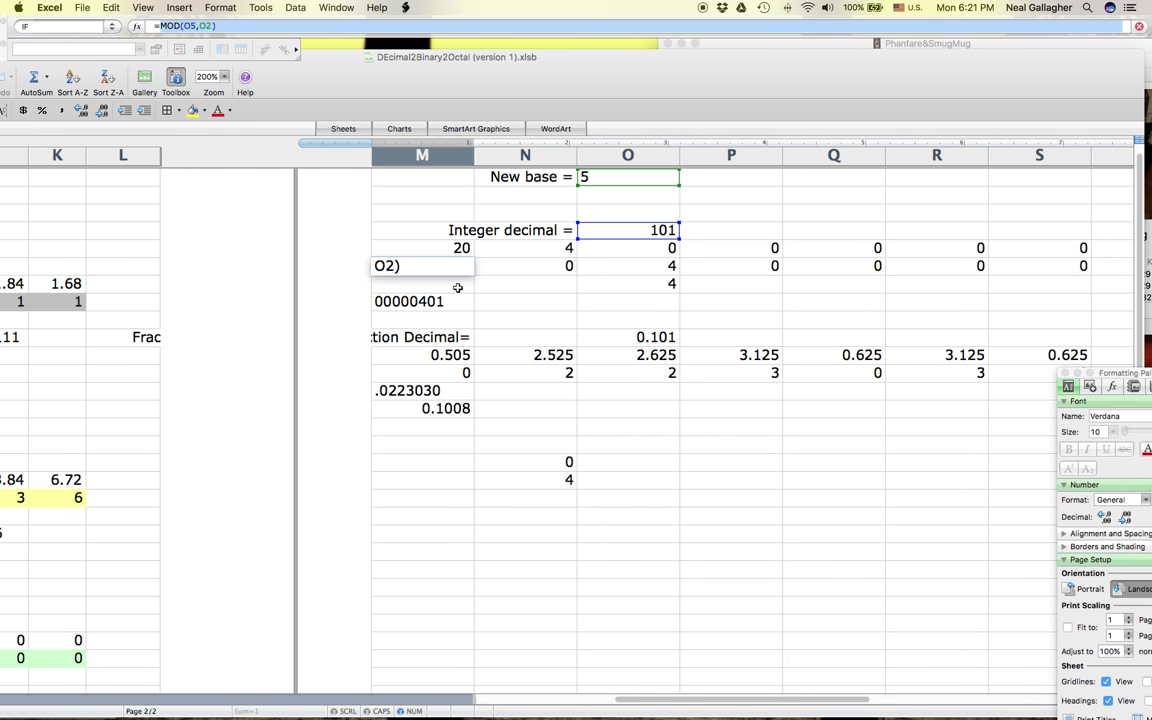
{"action": "key", "text": "Return"}
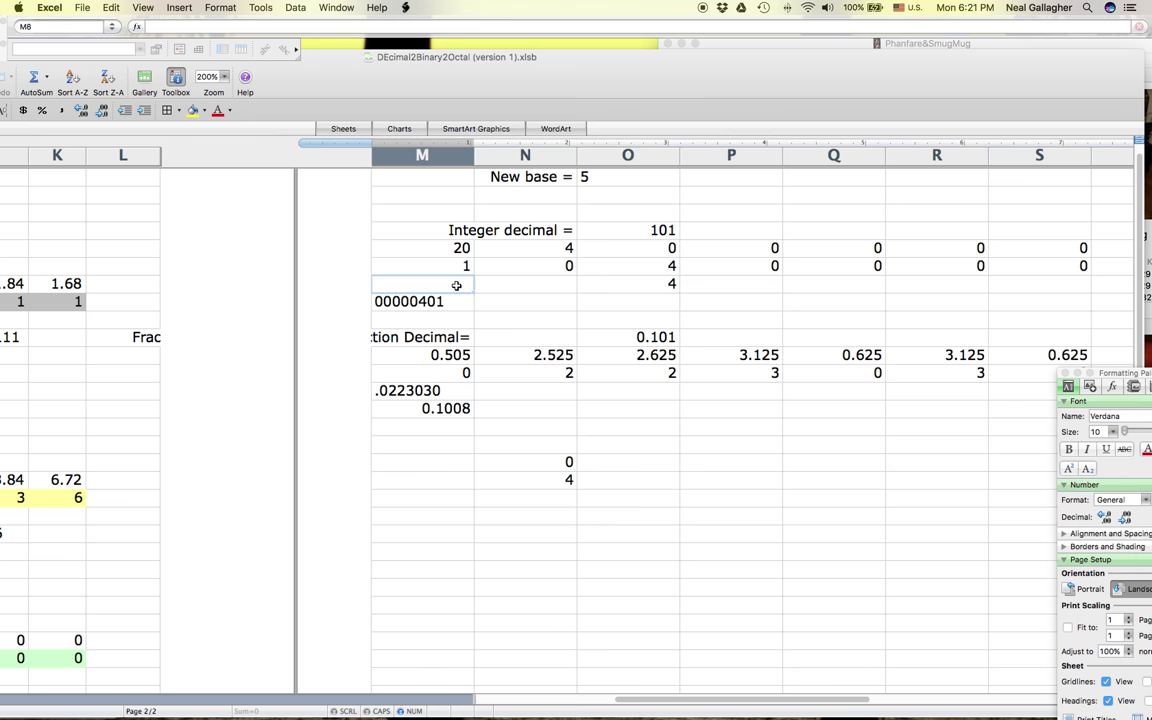
{"action": "type", "text": "MOD(O5,O2)"}
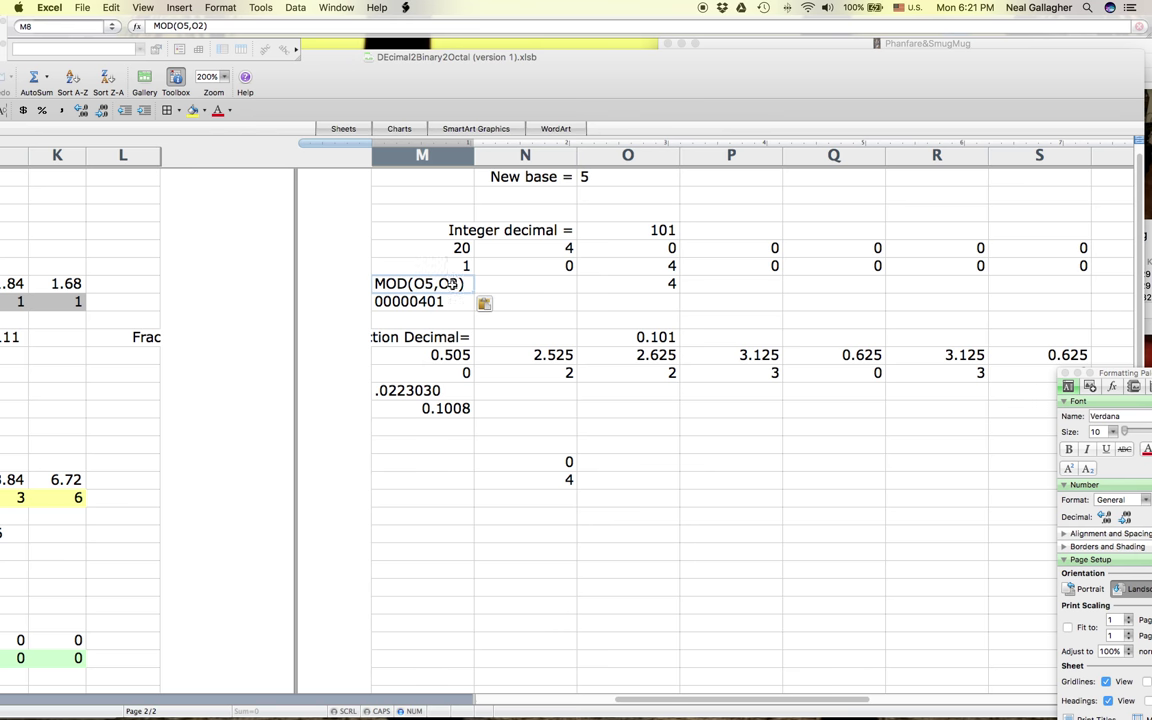
{"action": "left_click", "coordinate": [153, 26]}
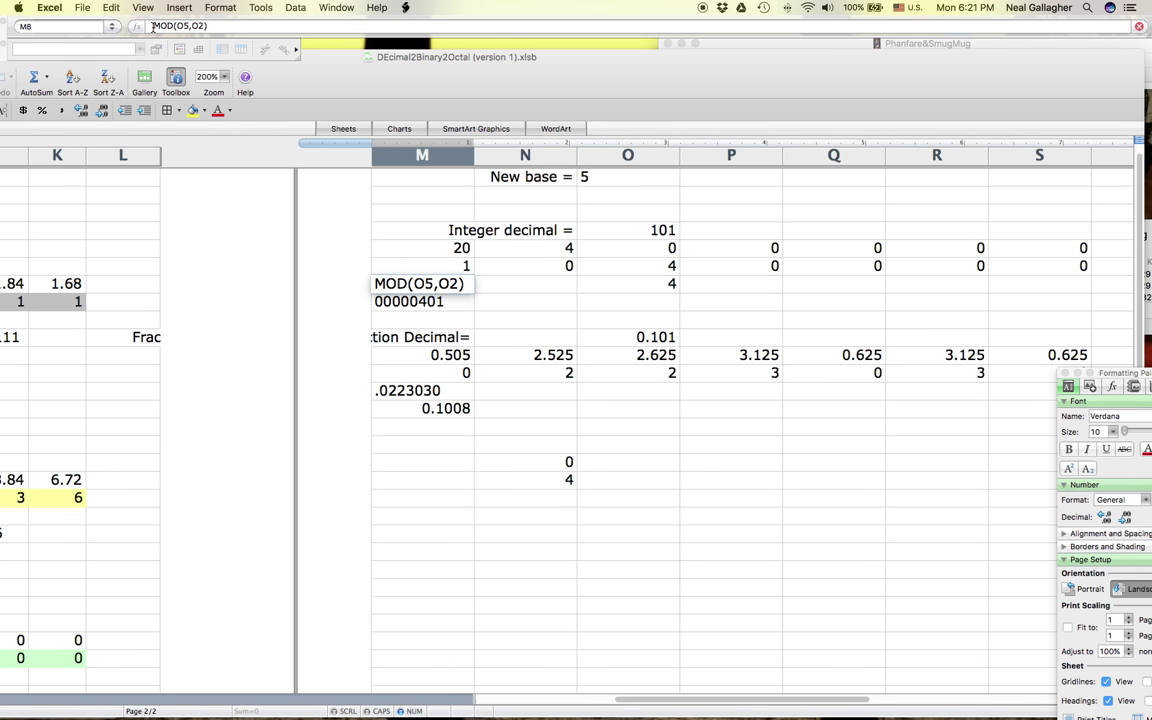
{"action": "type", "text": "="}
{"action": "key", "text": "Return"}
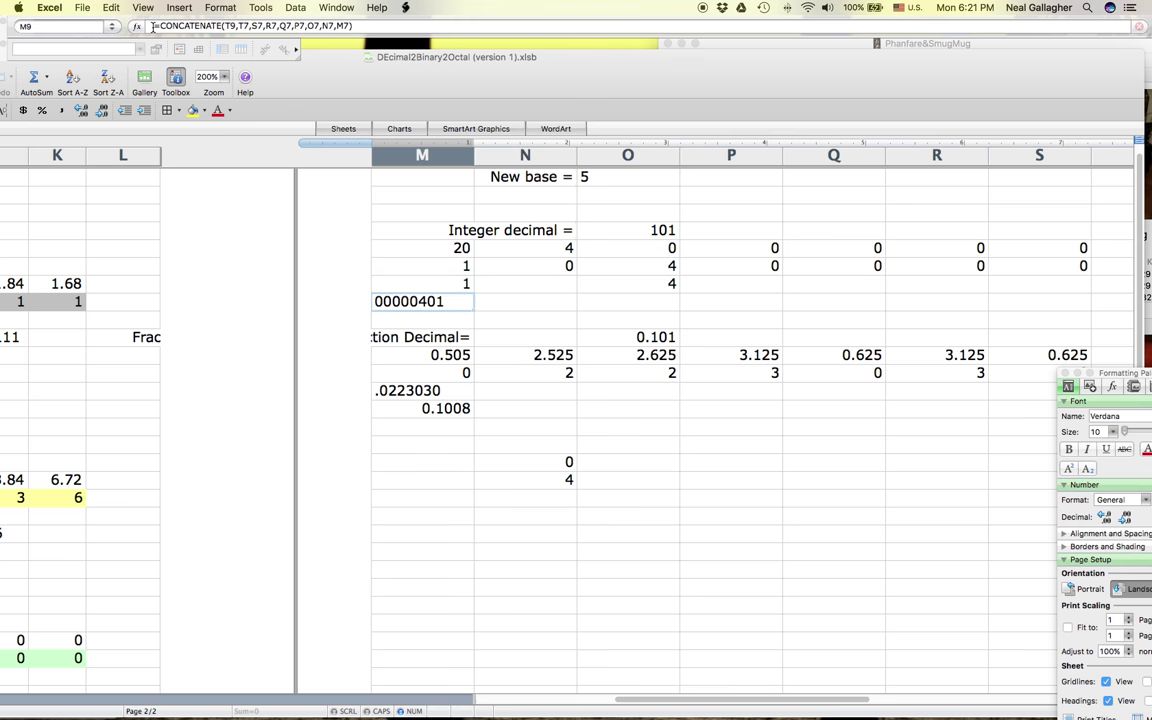
{"action": "left_click", "coordinate": [548, 284]}
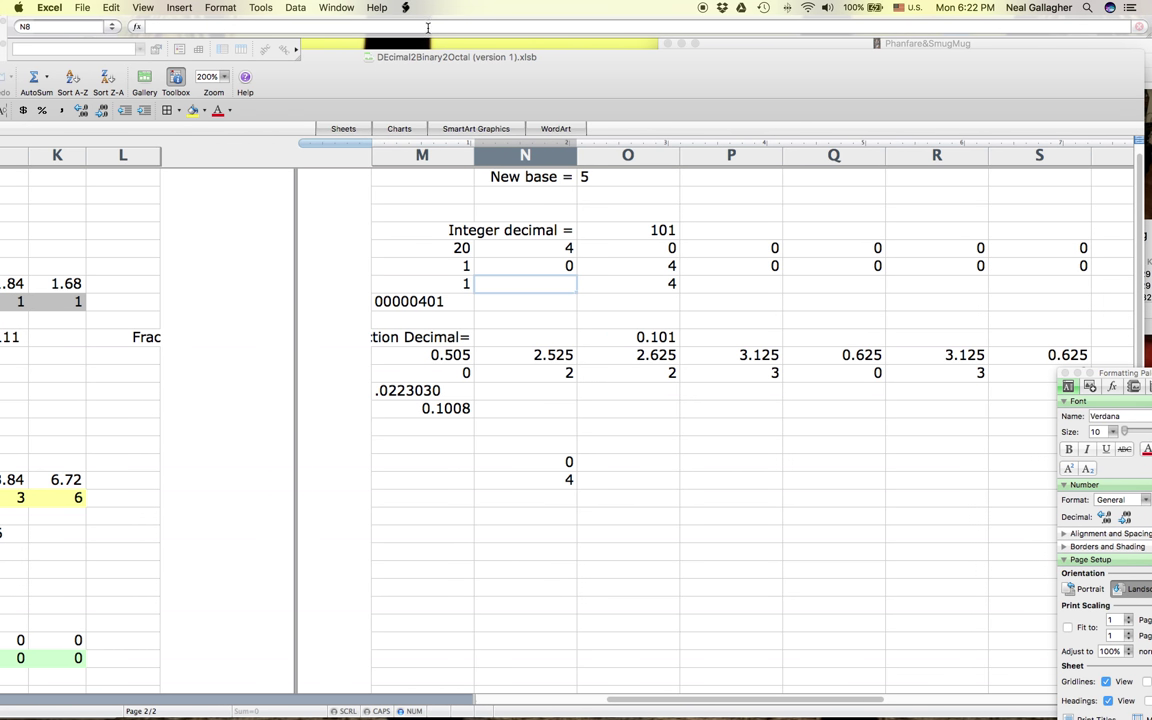
{"action": "left_click", "coordinate": [552, 266]}
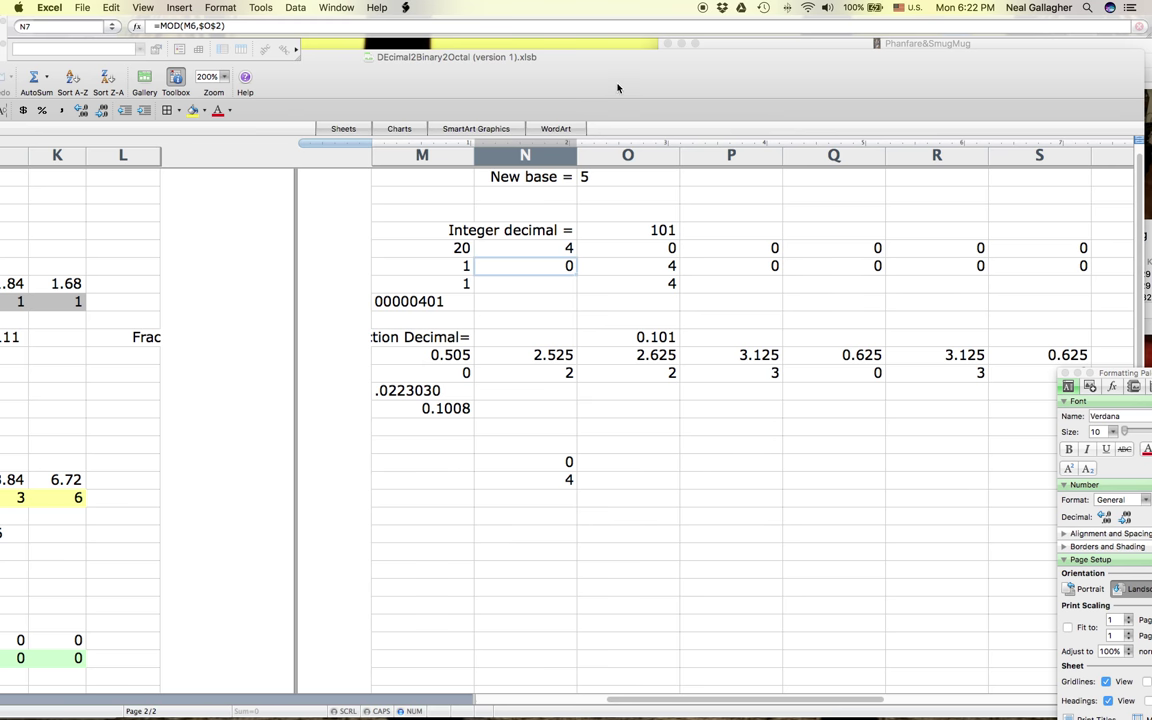
{"action": "left_click_drag", "start_coordinate": [558, 80], "coordinate": [386, 80]}
{"action": "scroll", "coordinate": [300, 270], "scroll_direction": "right", "scroll_amount": 10}
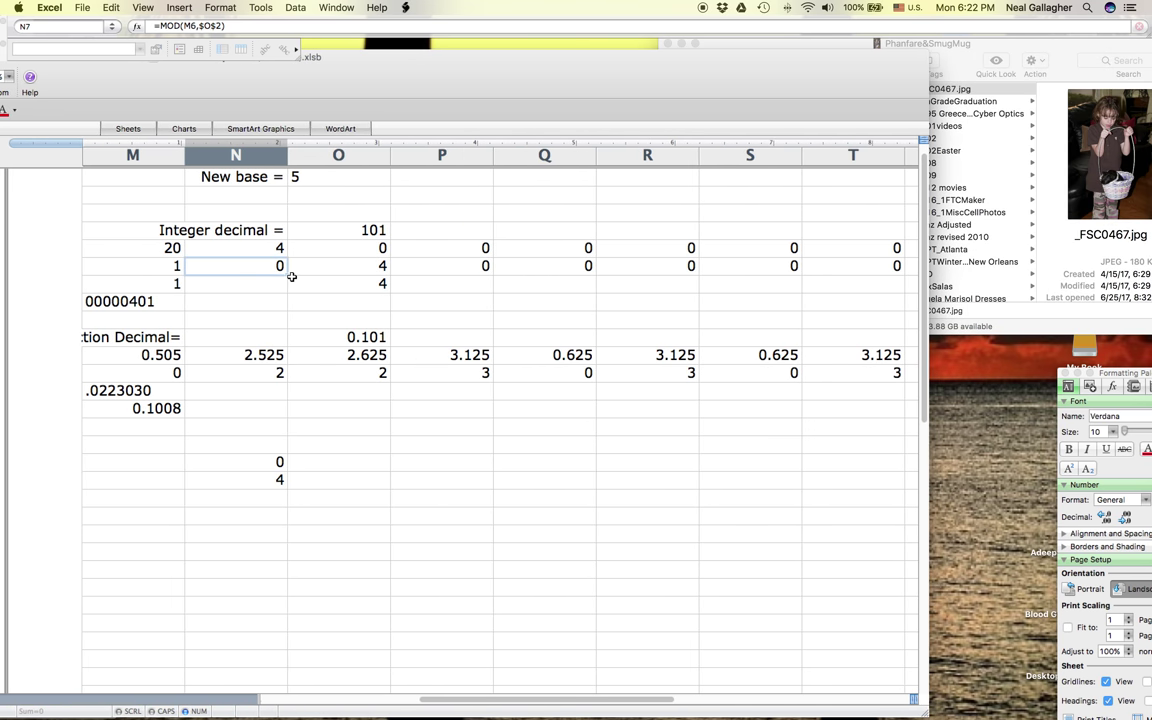
{"action": "scroll", "coordinate": [305, 276], "scroll_direction": "left", "scroll_amount": 15}
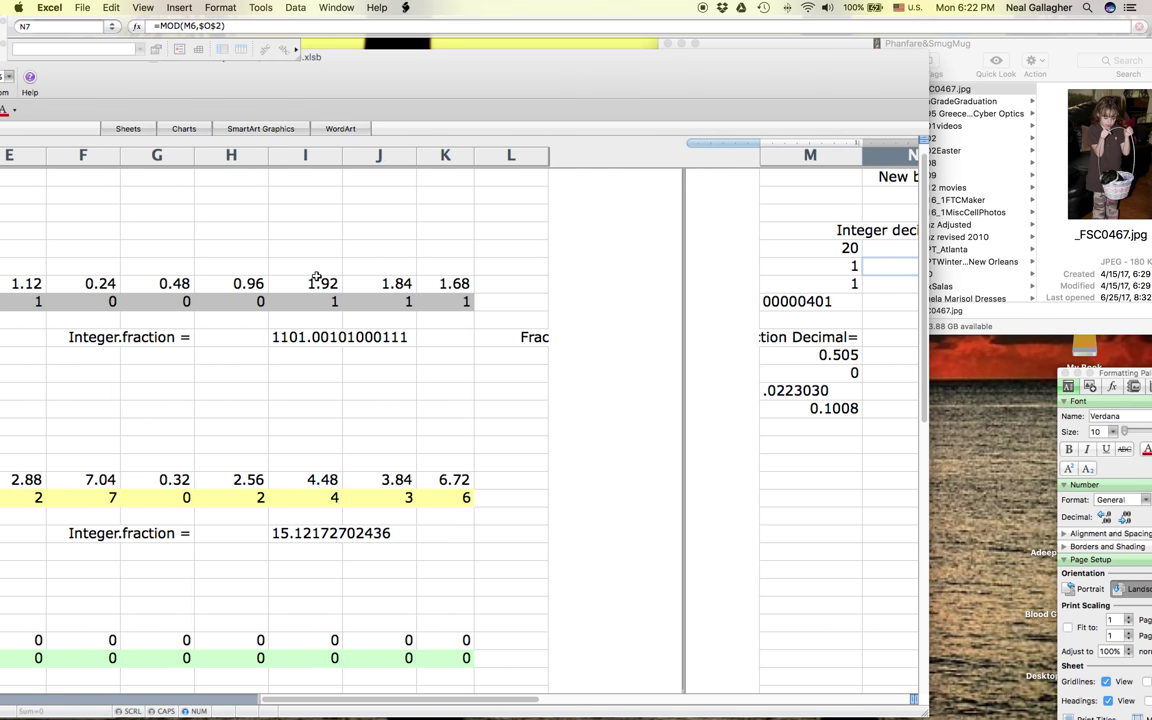
{"action": "scroll", "coordinate": [320, 278], "scroll_direction": "right", "scroll_amount": 5}
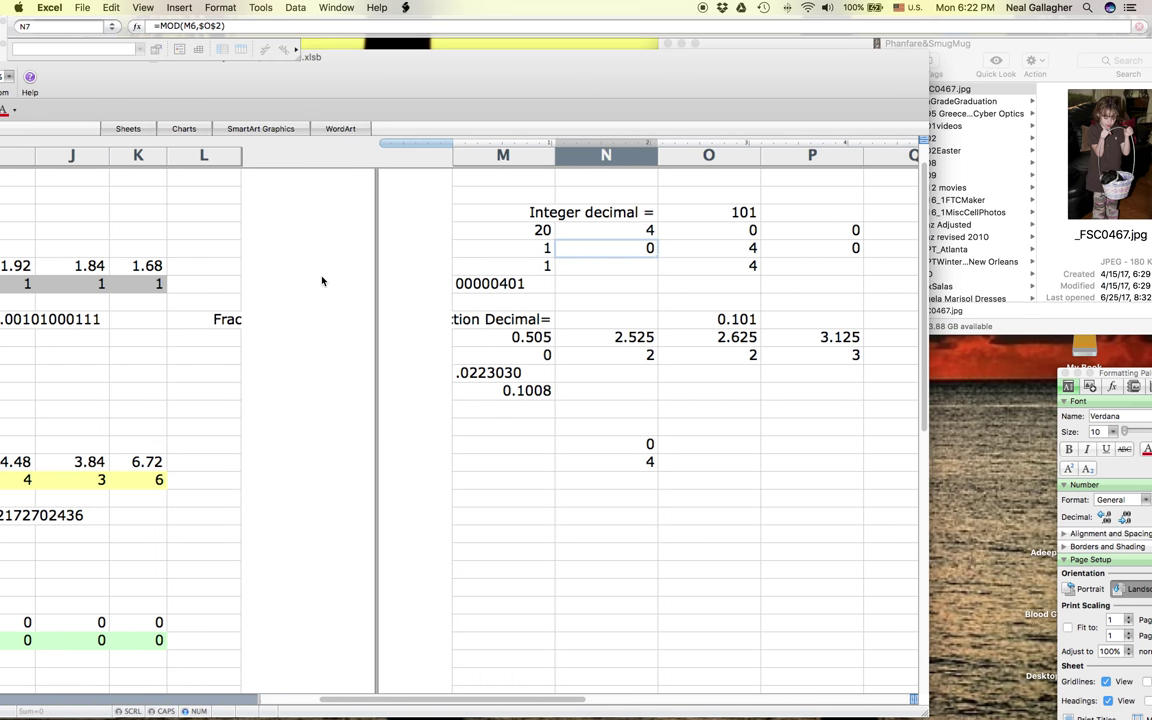
{"action": "scroll", "coordinate": [330, 280], "scroll_direction": "left", "scroll_amount": 5}
{"action": "scroll", "coordinate": [338, 283], "scroll_direction": "down", "scroll_amount": 1}
{"action": "scroll", "coordinate": [335, 280], "scroll_direction": "up", "scroll_amount": 4}
{"action": "scroll", "coordinate": [333, 277], "scroll_direction": "right", "scroll_amount": 8}
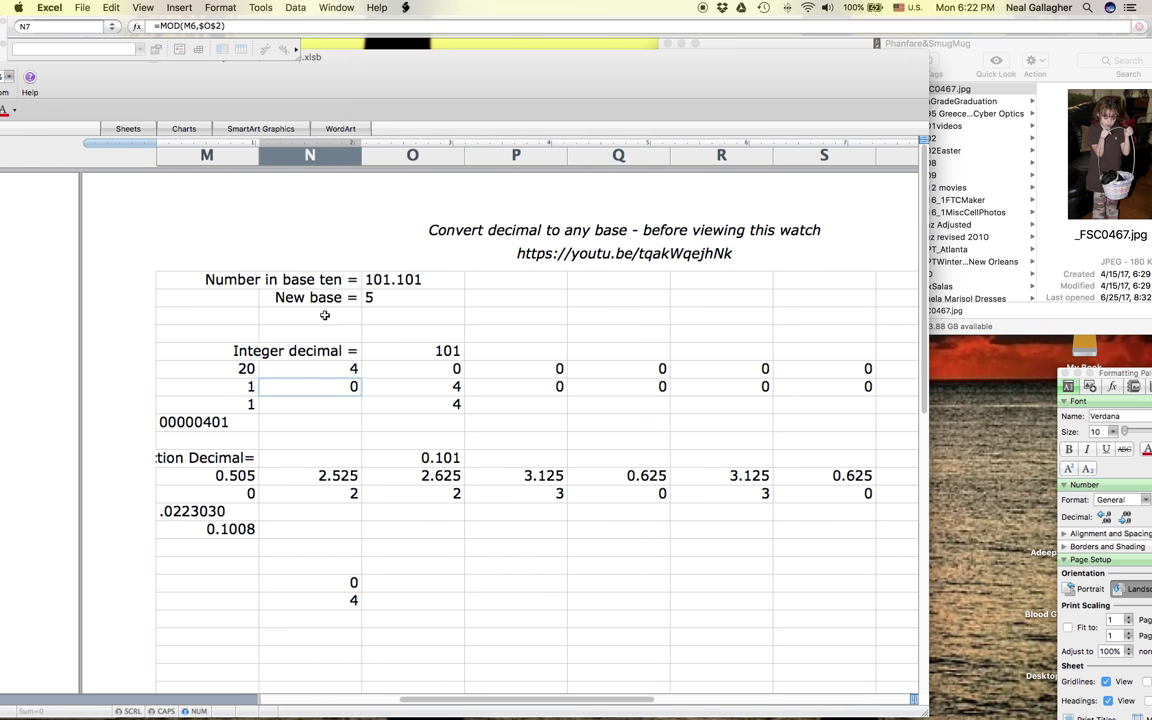
{"action": "scroll", "coordinate": [325, 313], "scroll_direction": "down", "scroll_amount": 4}
{"action": "scroll", "coordinate": [325, 313], "scroll_direction": "up", "scroll_amount": 4}
{"action": "left_click", "coordinate": [427, 389]}
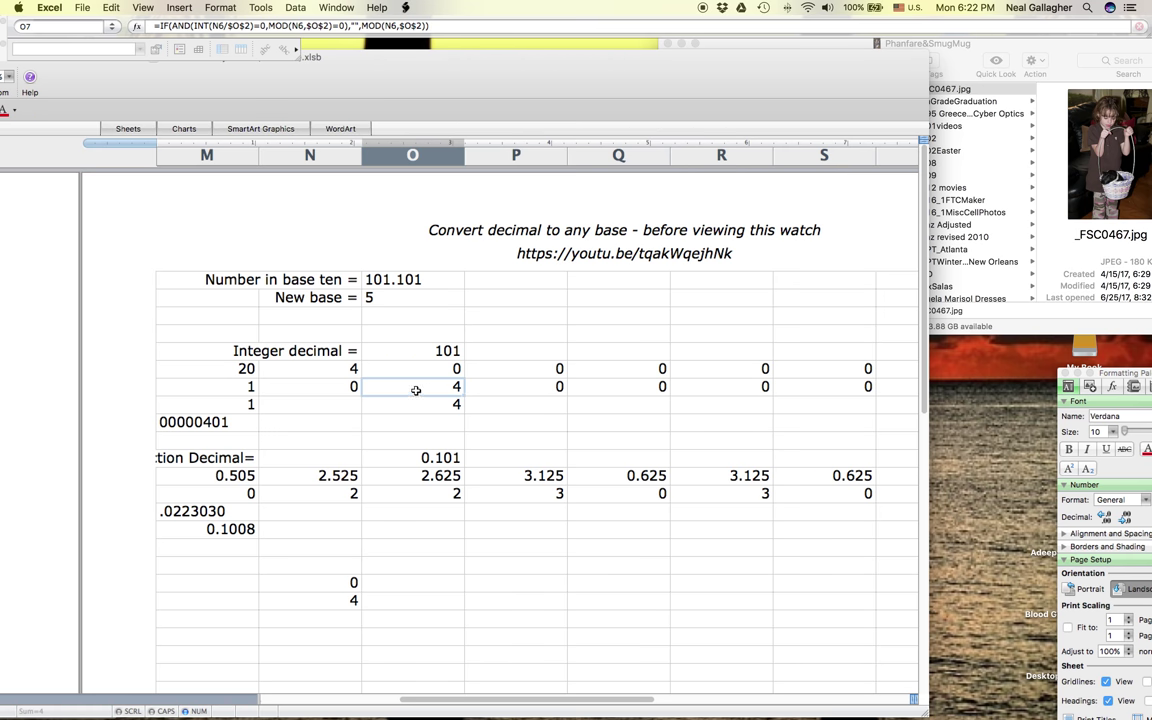
{"action": "mouse_move", "coordinate": [348, 388]}
{"action": "left_mouse_down"}
{"action": "mouse_move", "coordinate": [345, 399]}
{"action": "mouse_move", "coordinate": [328, 391]}
{"action": "left_mouse_up"}
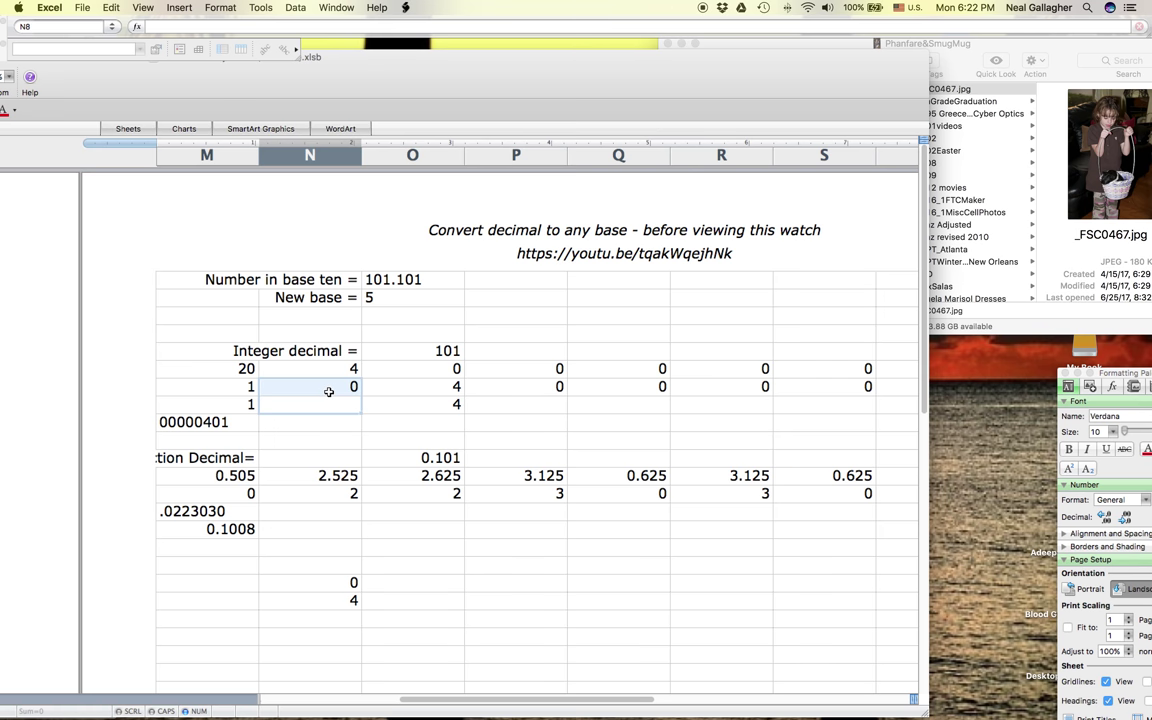
- Copy O7's IF/AND/MOD formula and paste it into N7
{"action": "left_click", "coordinate": [404, 384]}
{"action": "left_click", "coordinate": [335, 393]}
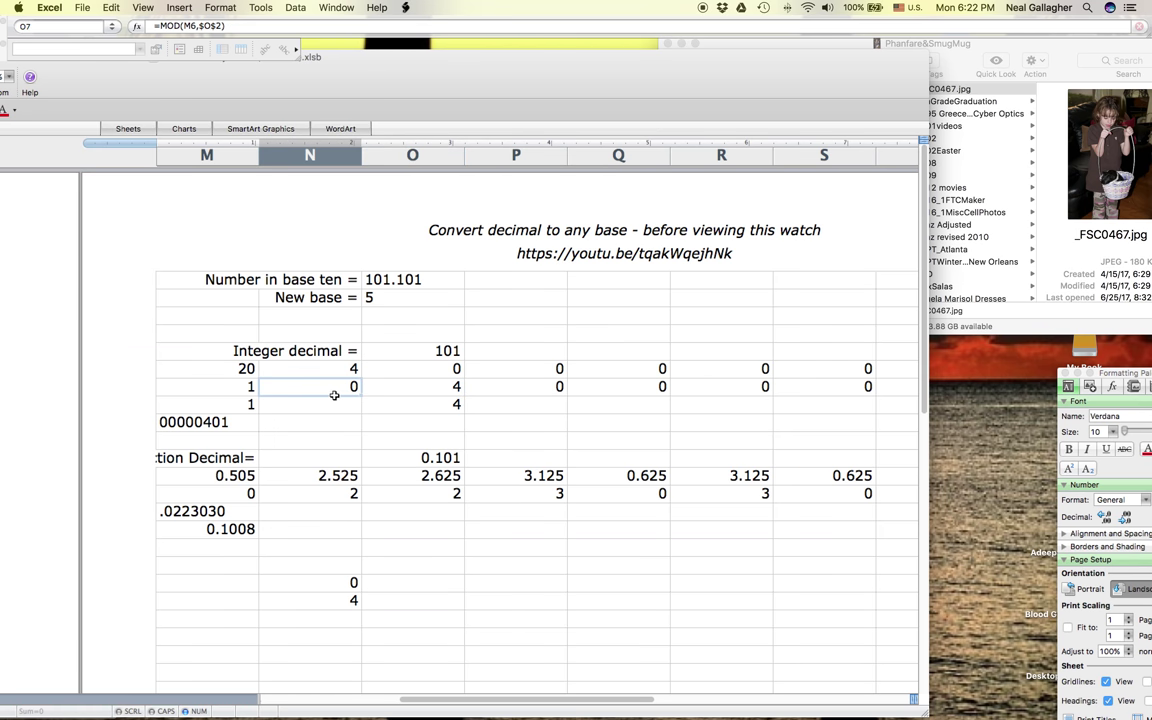
{"action": "left_click", "coordinate": [390, 393]}
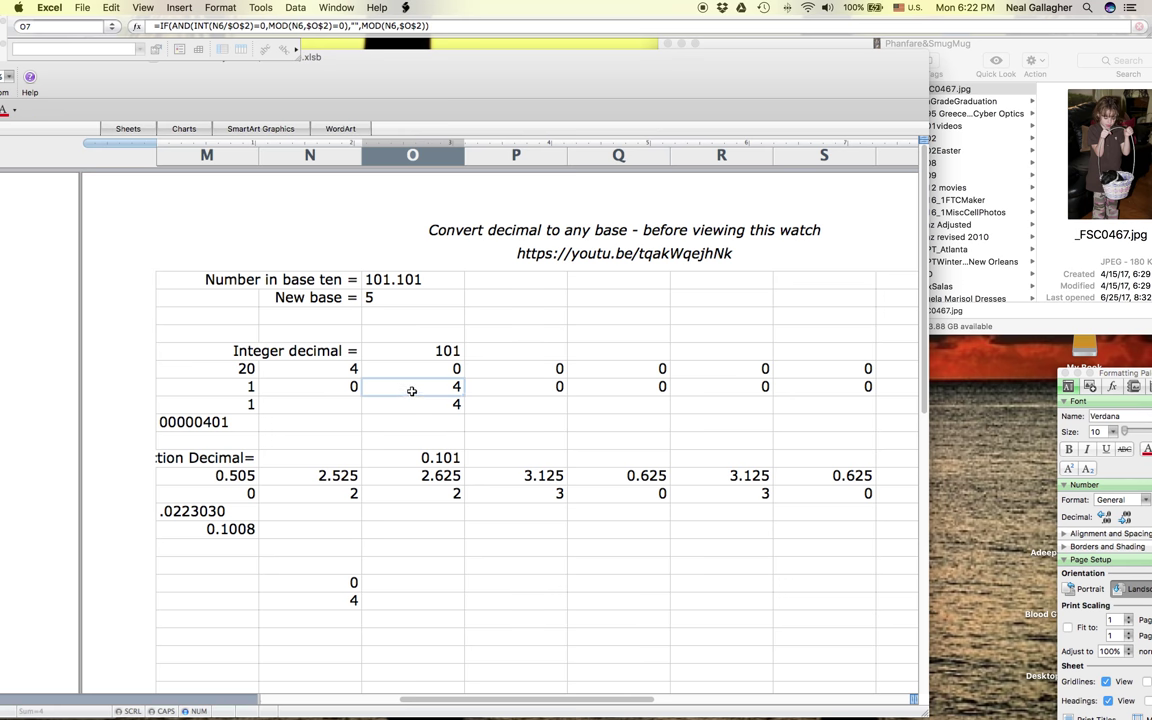
{"action": "left_click", "coordinate": [160, 27]}
{"action": "left_click_drag", "start_coordinate": [156, 26], "coordinate": [438, 26]}
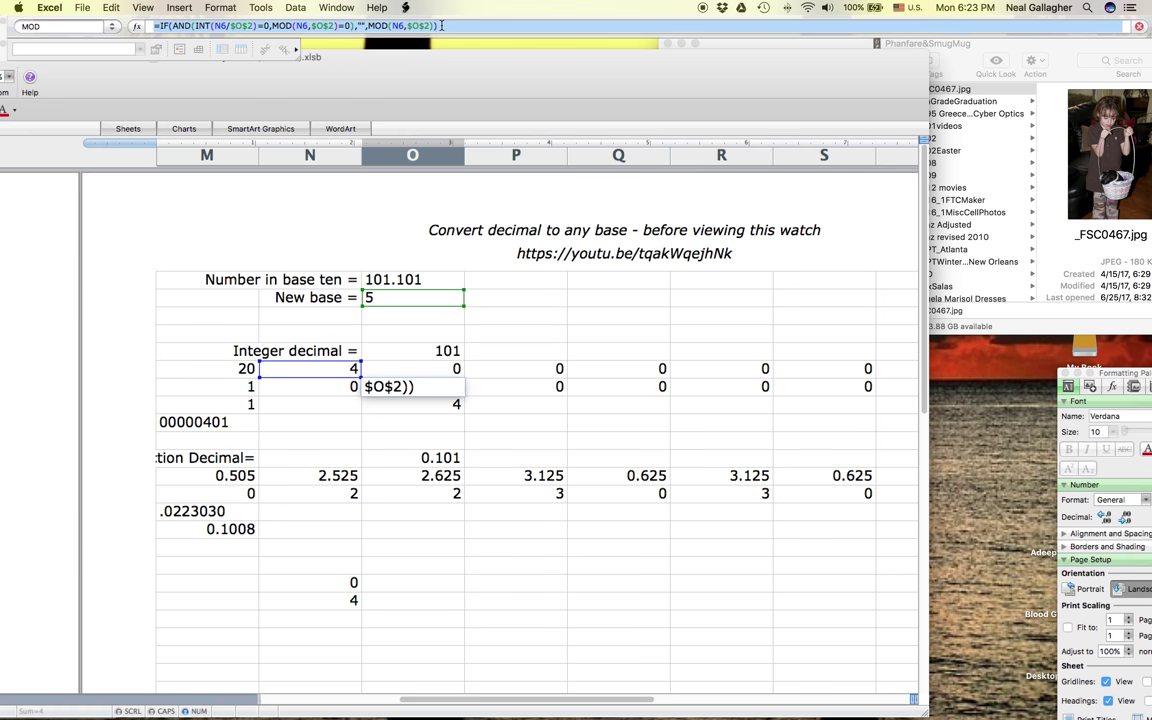
{"action": "key", "text": "Escape"}
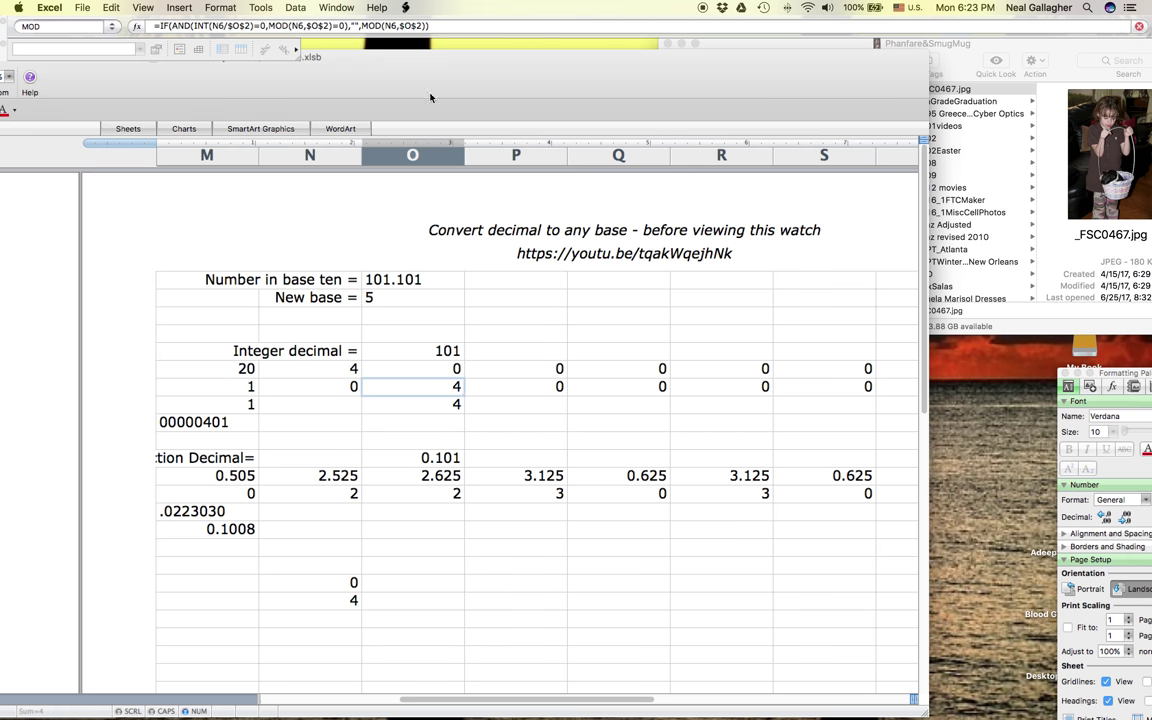
{"action": "left_click", "coordinate": [312, 387]}
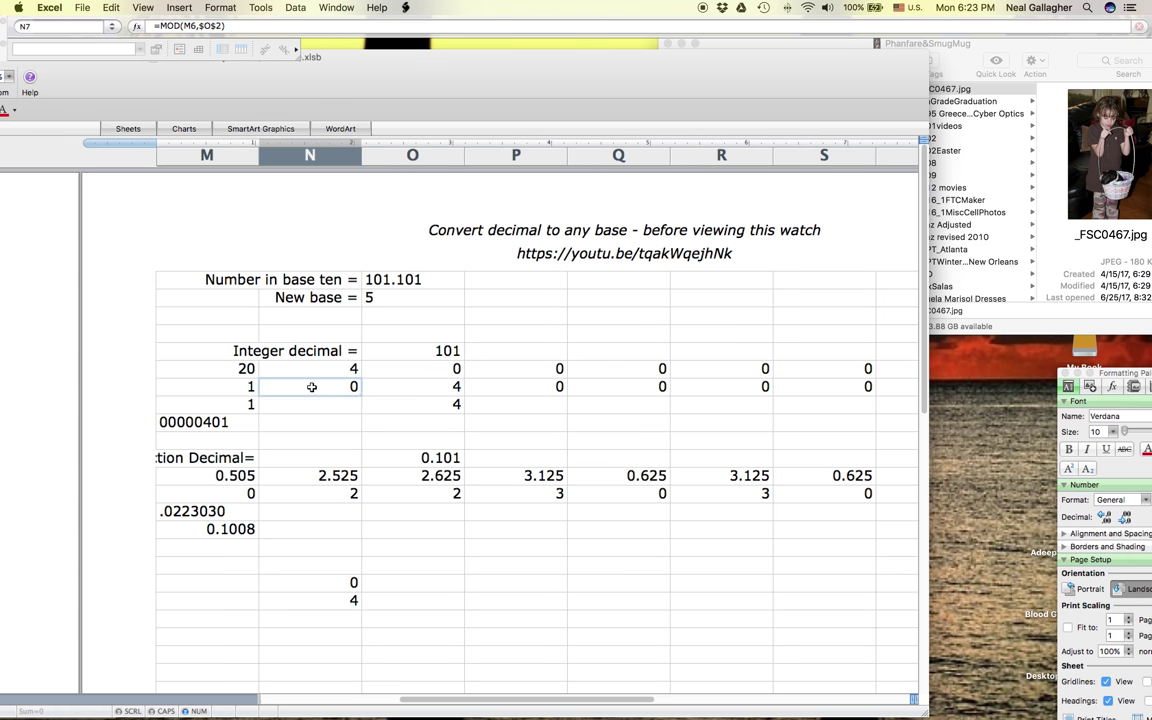
{"action": "key", "text": "super+v"}
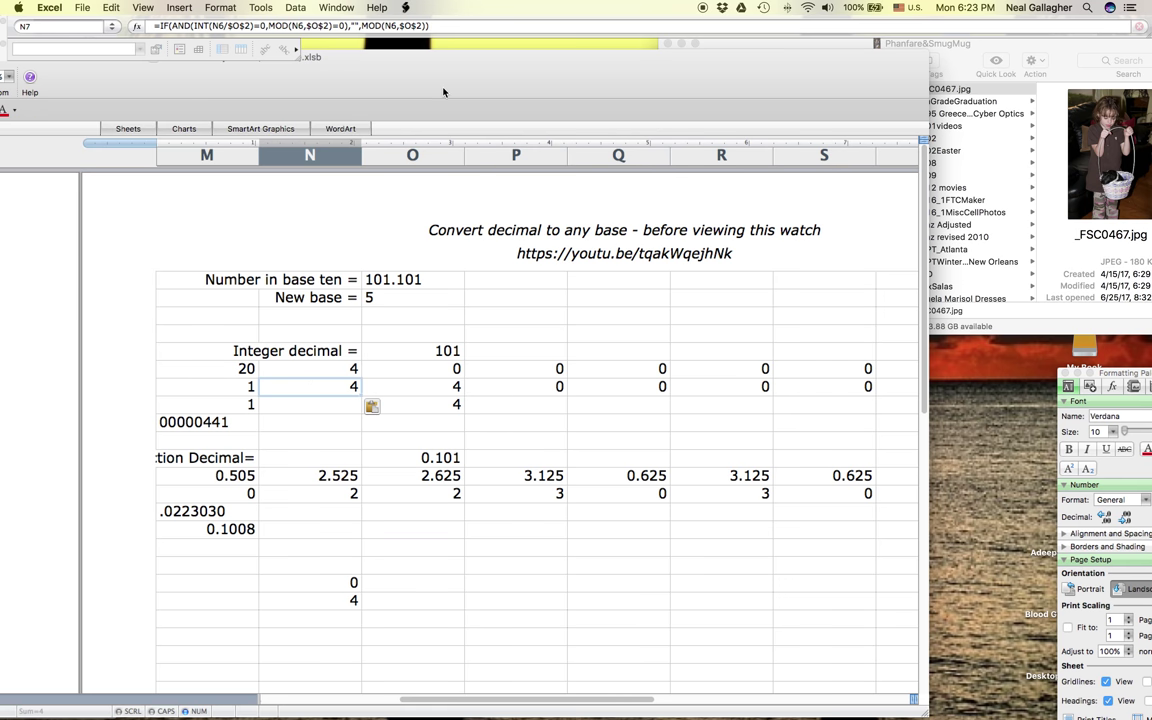
{"action": "left_click_drag", "start_coordinate": [402, 72], "coordinate": [548, 70]}
{"action": "left_click", "coordinate": [109, 8]}
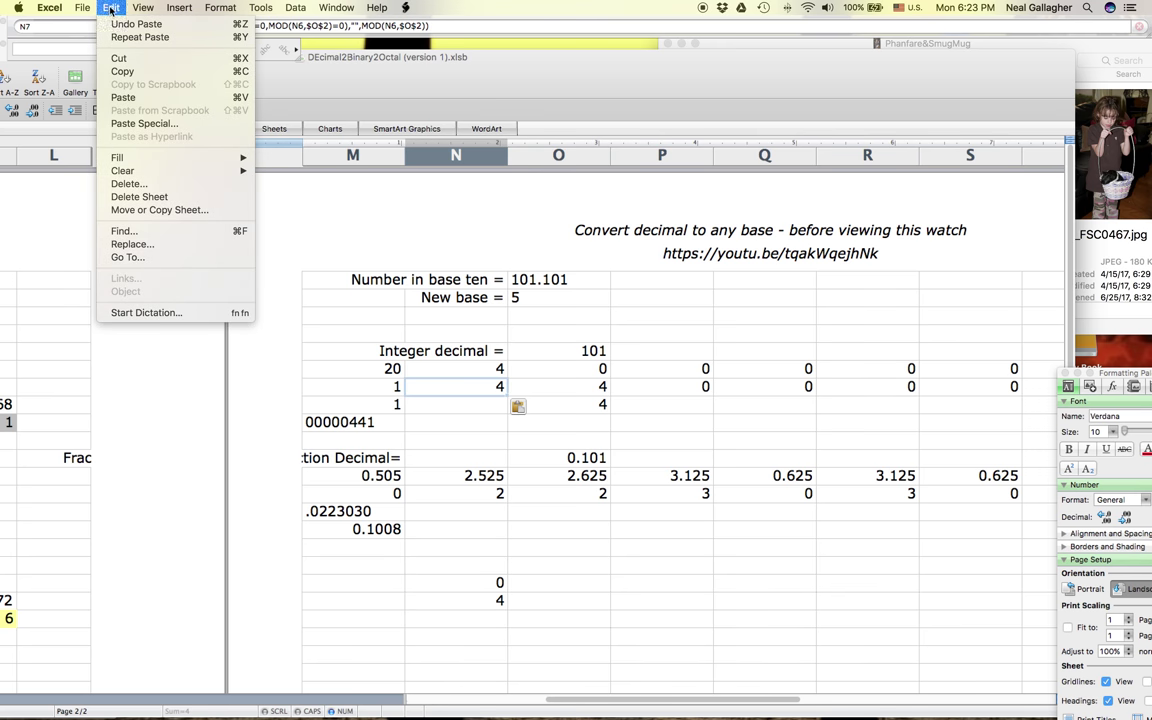
{"action": "left_click", "coordinate": [118, 27]}
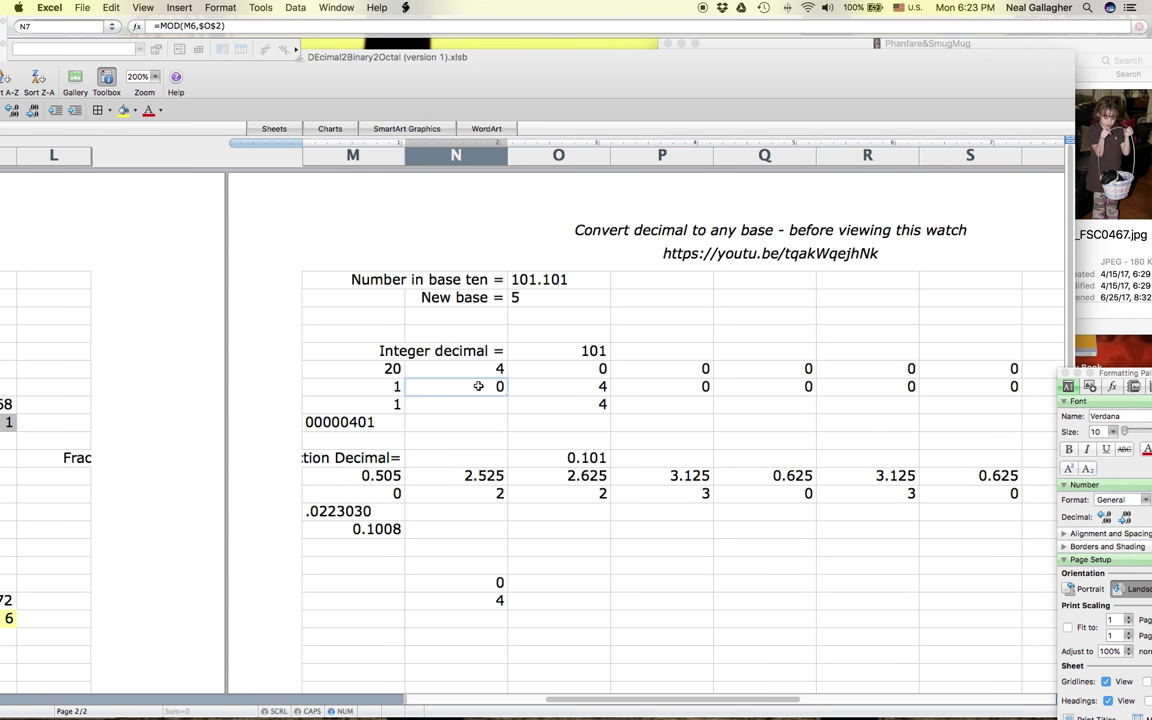
{"action": "key", "text": "super+v"}
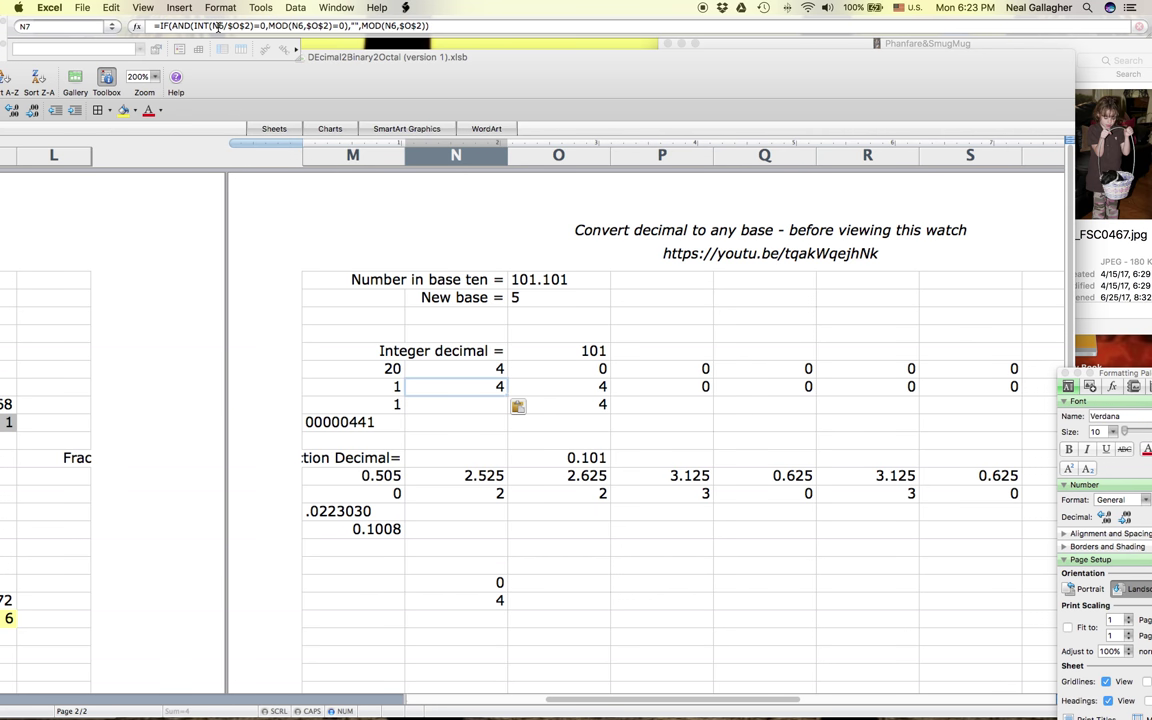
- Change N7's N6 references to M6 so the formula still shows 0
{"action": "left_click", "coordinate": [219, 26]}
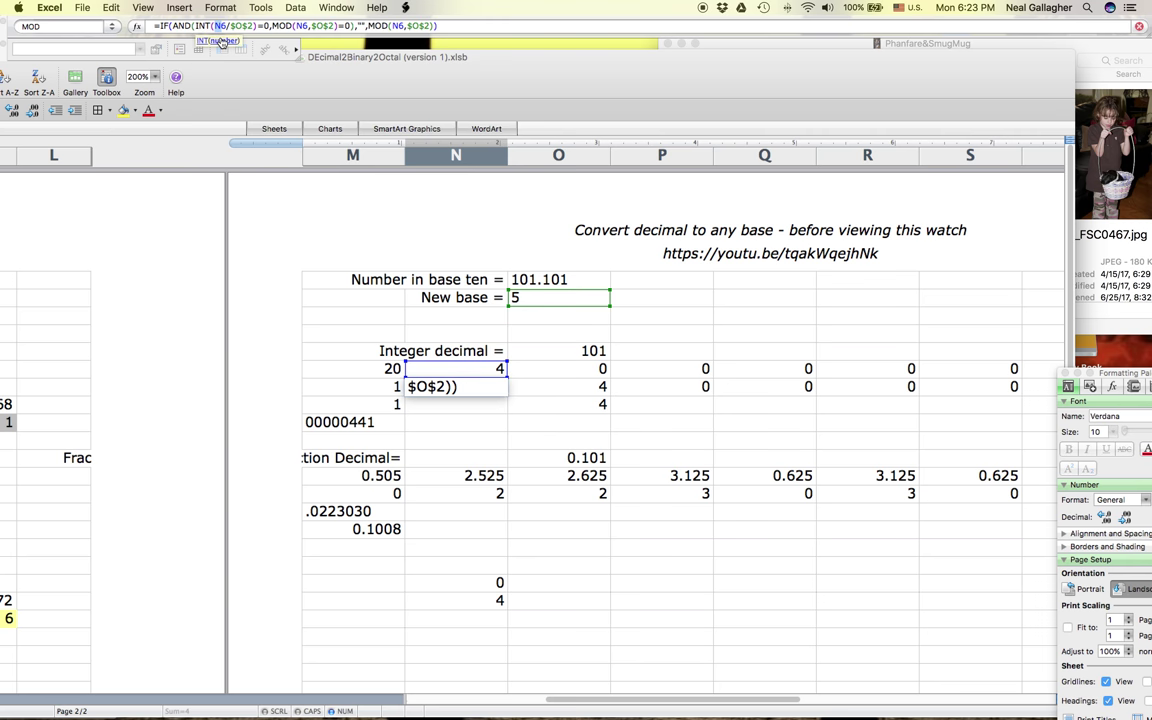
{"action": "type", "text": "M6"}
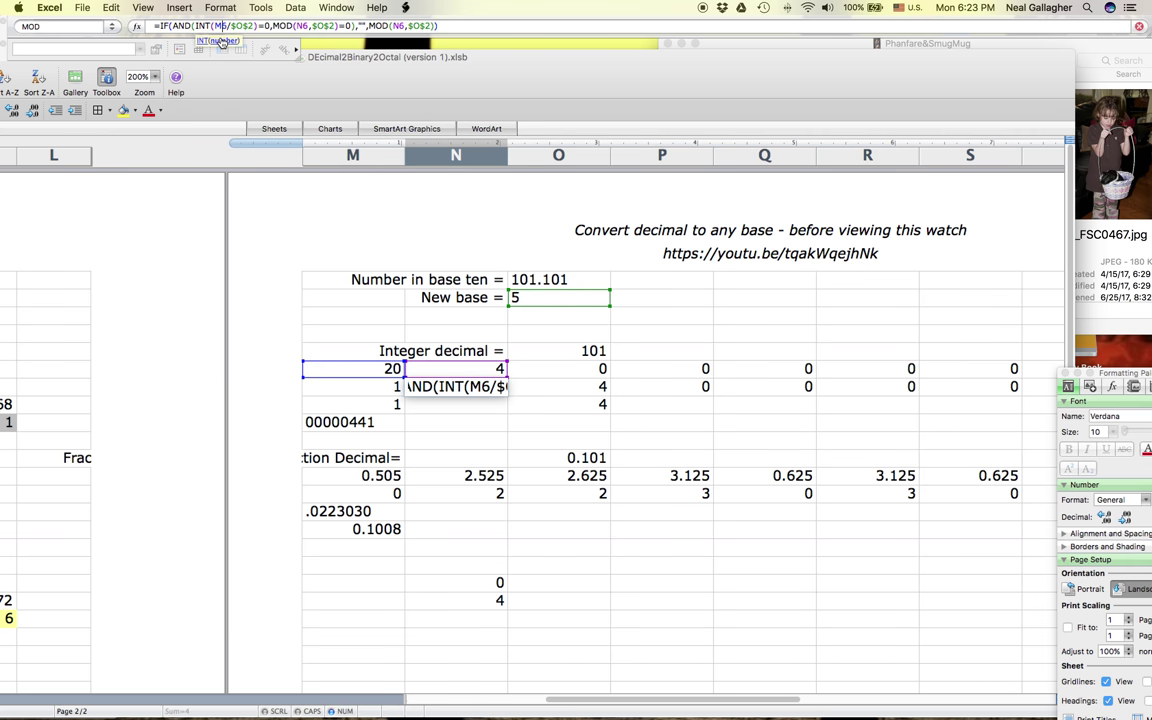
{"action": "left_click", "coordinate": [303, 26]}
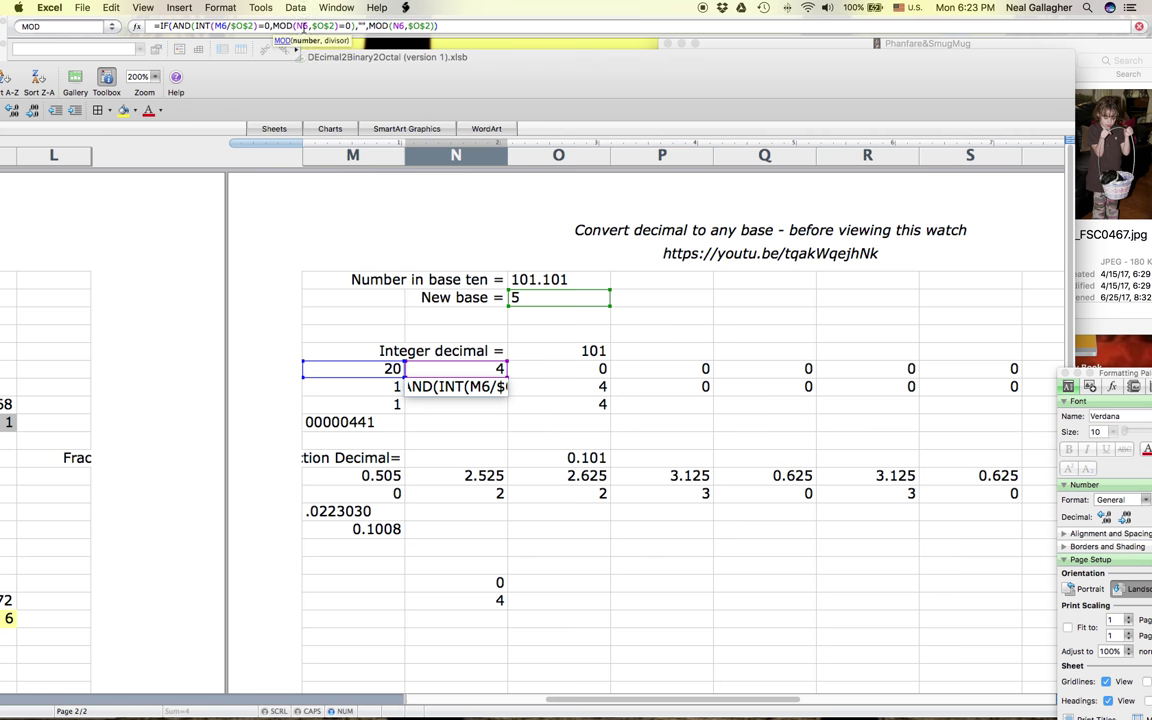
{"action": "key", "text": "BackSpace"}
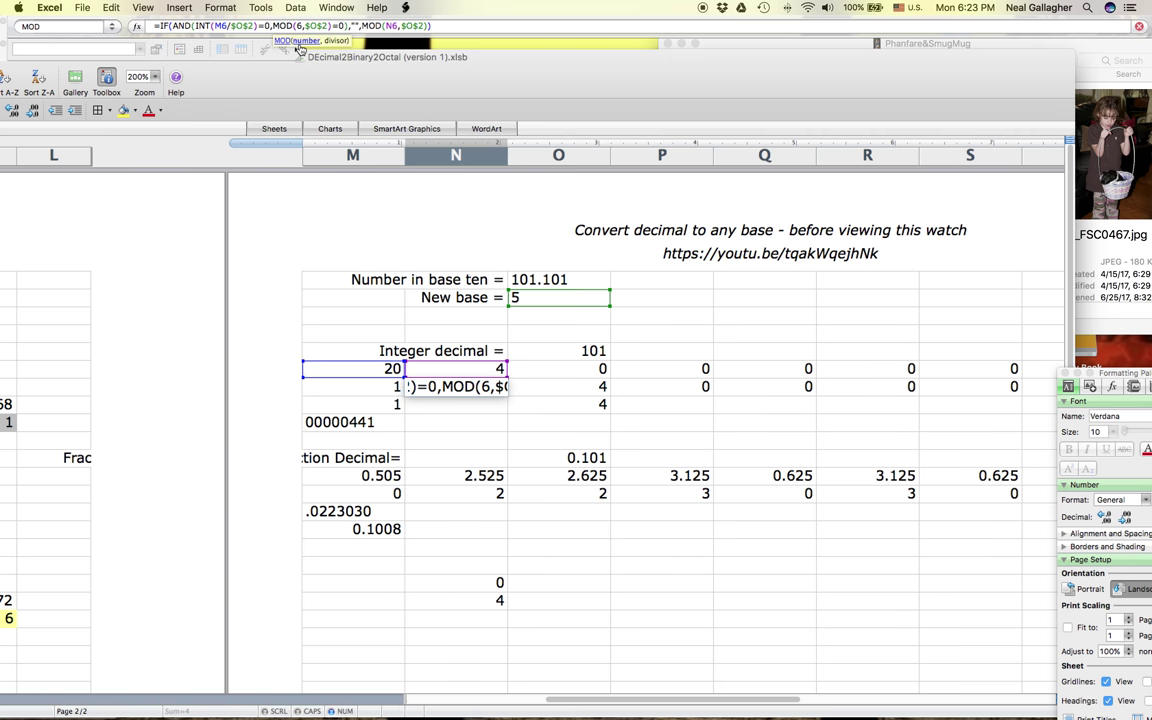
{"action": "type", "text": "m"}
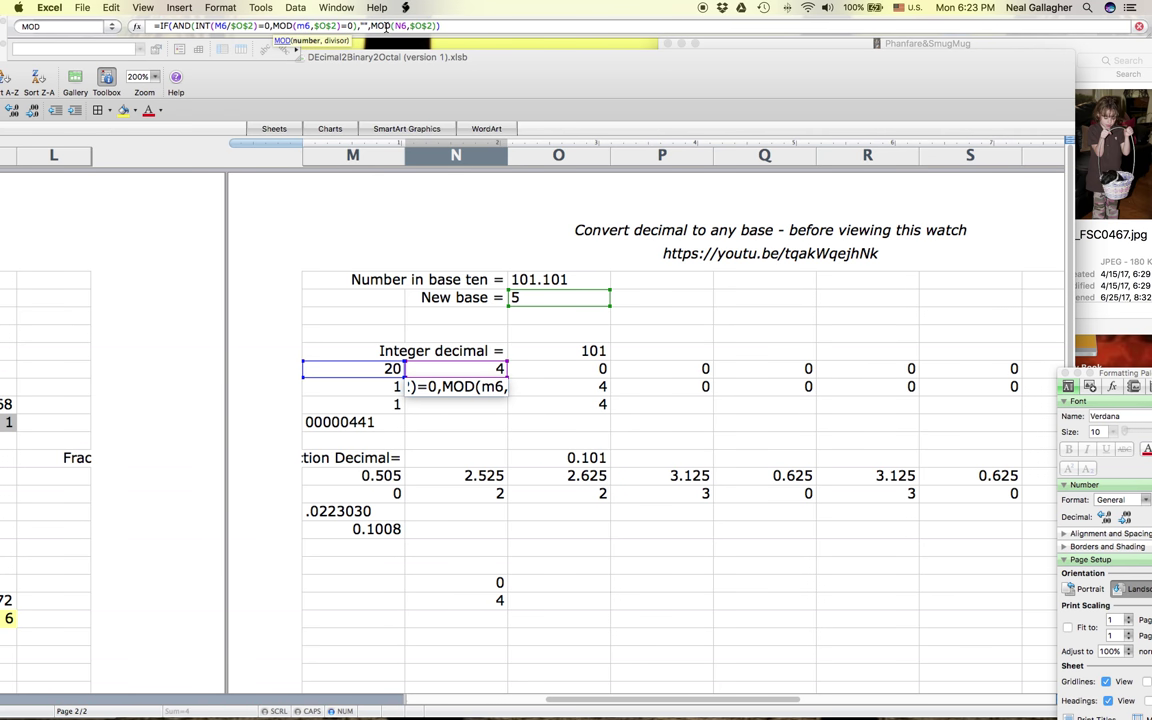
{"action": "left_click", "coordinate": [399, 27]}
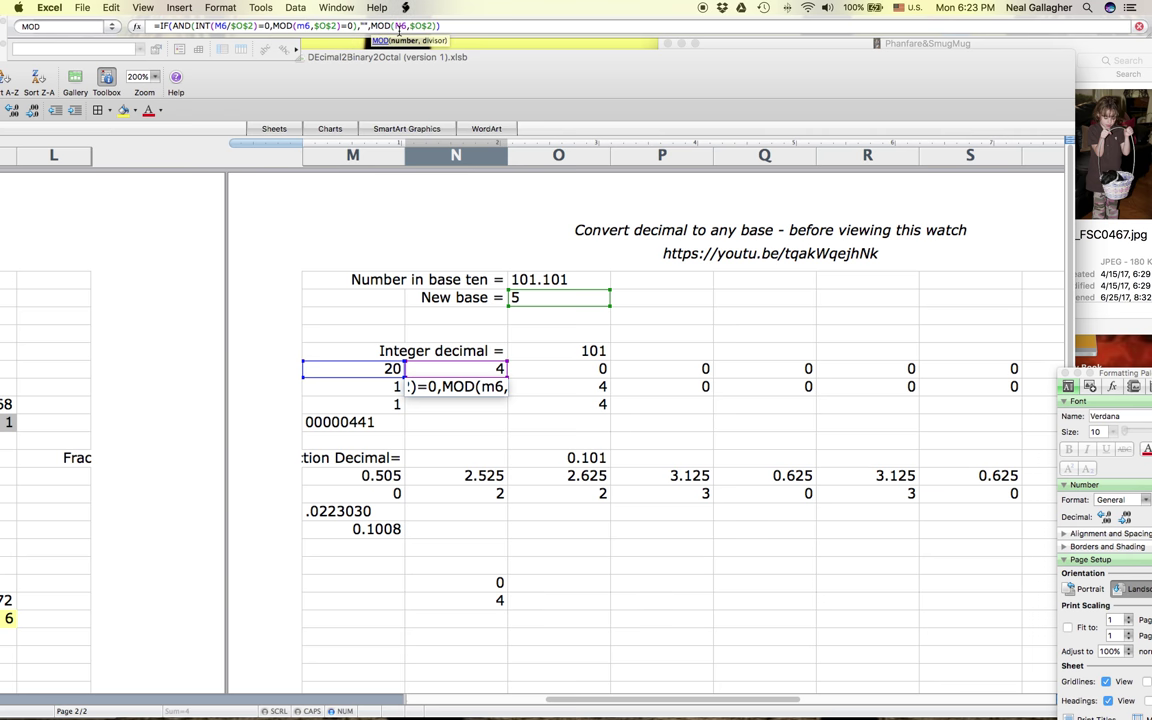
{"action": "key", "text": "BackSpace"}
{"action": "type", "text": "m"}
{"action": "key", "text": "Return"}
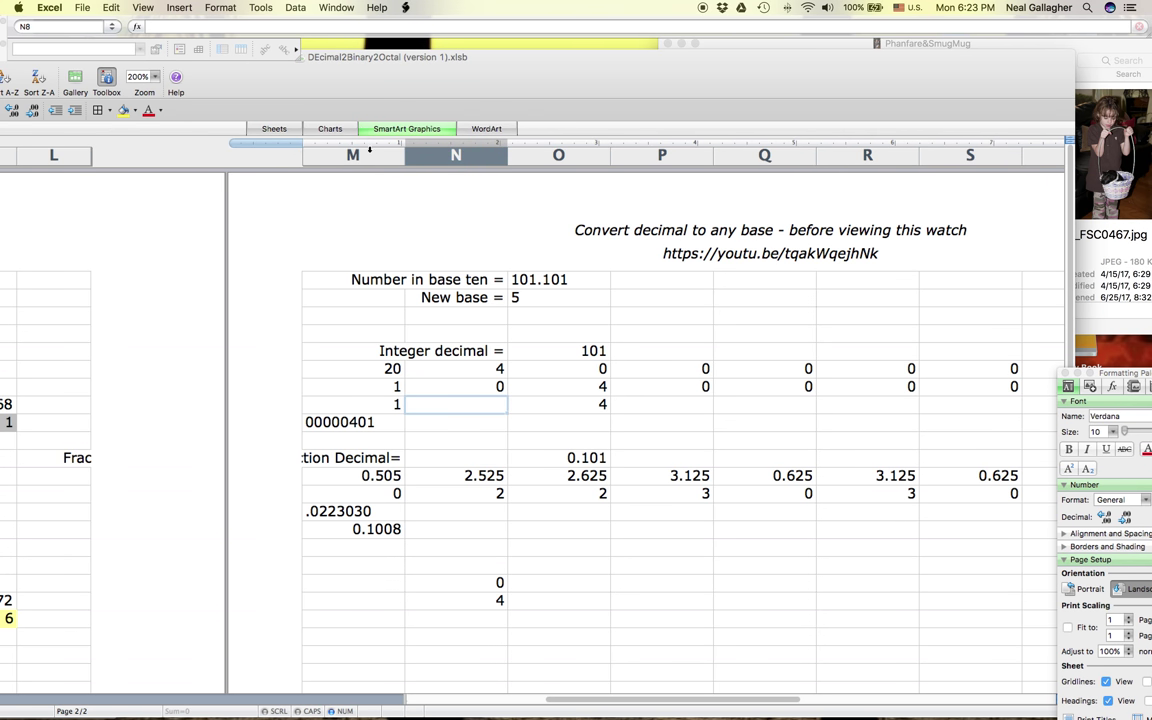
- Put the IF(AND(INT(M6/$O$2)=0,...),"",MOD(M6,$O$2)) formula in N8, showing 0
{"action": "left_click", "coordinate": [453, 388]}
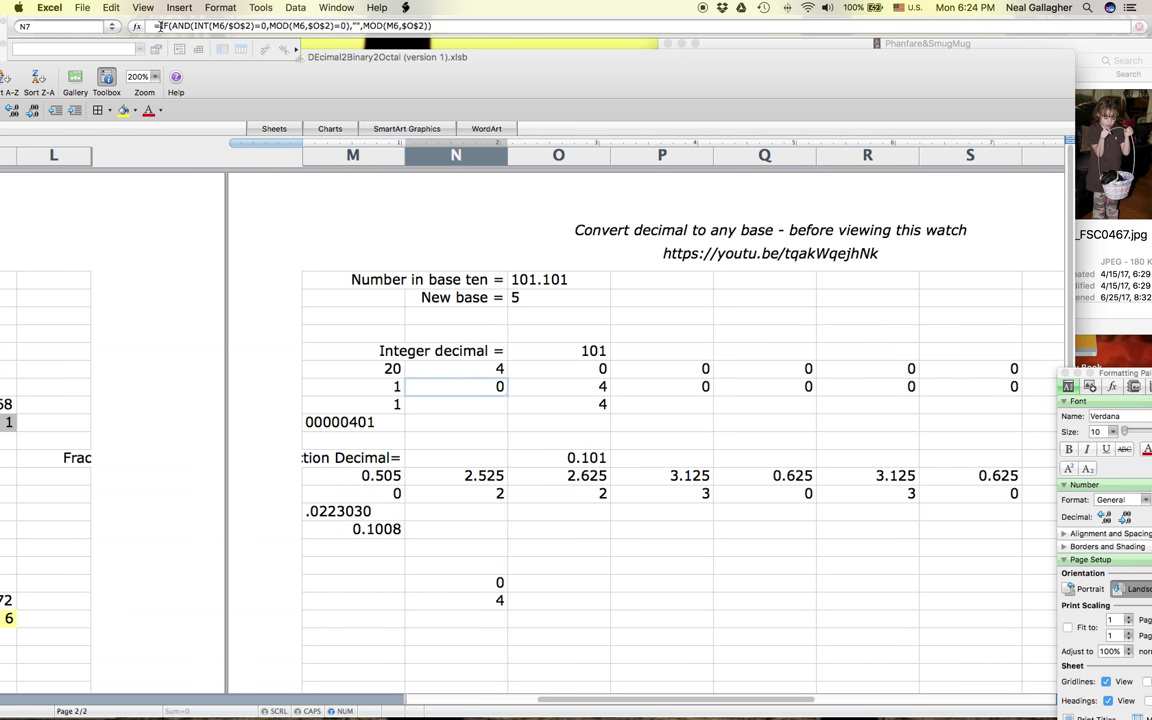
{"action": "left_click_drag", "start_coordinate": [158, 26], "coordinate": [440, 26]}
{"action": "key", "text": "super+c"}
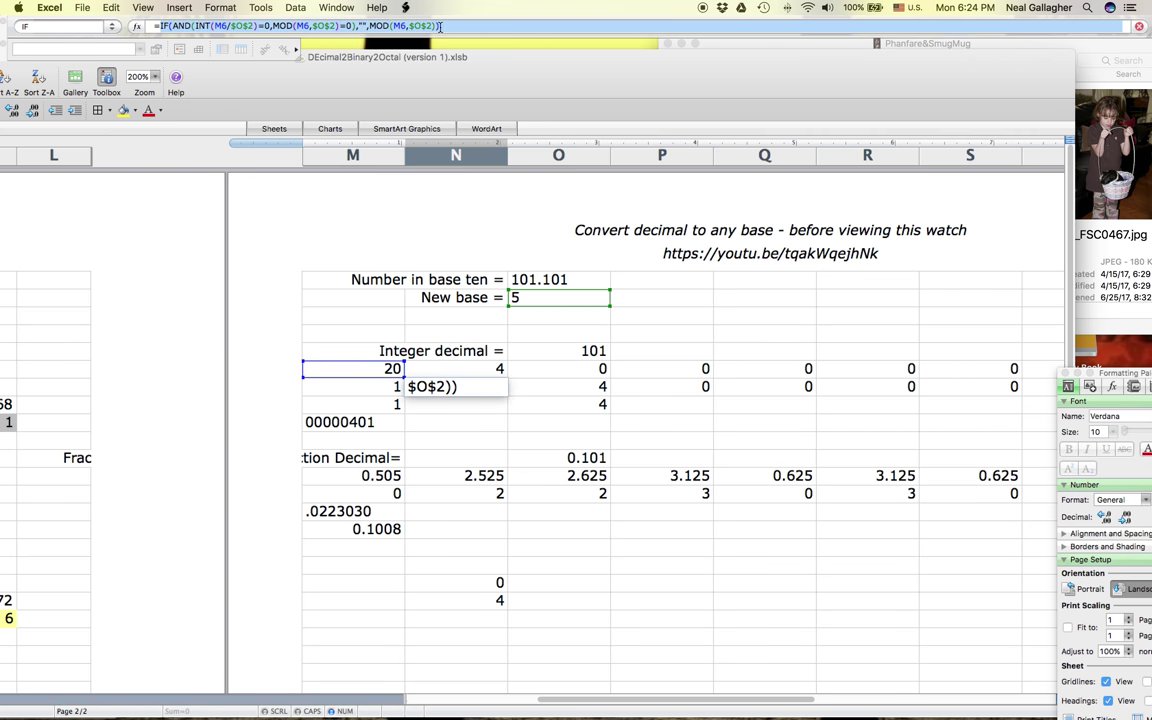
{"action": "left_click", "coordinate": [465, 405]}
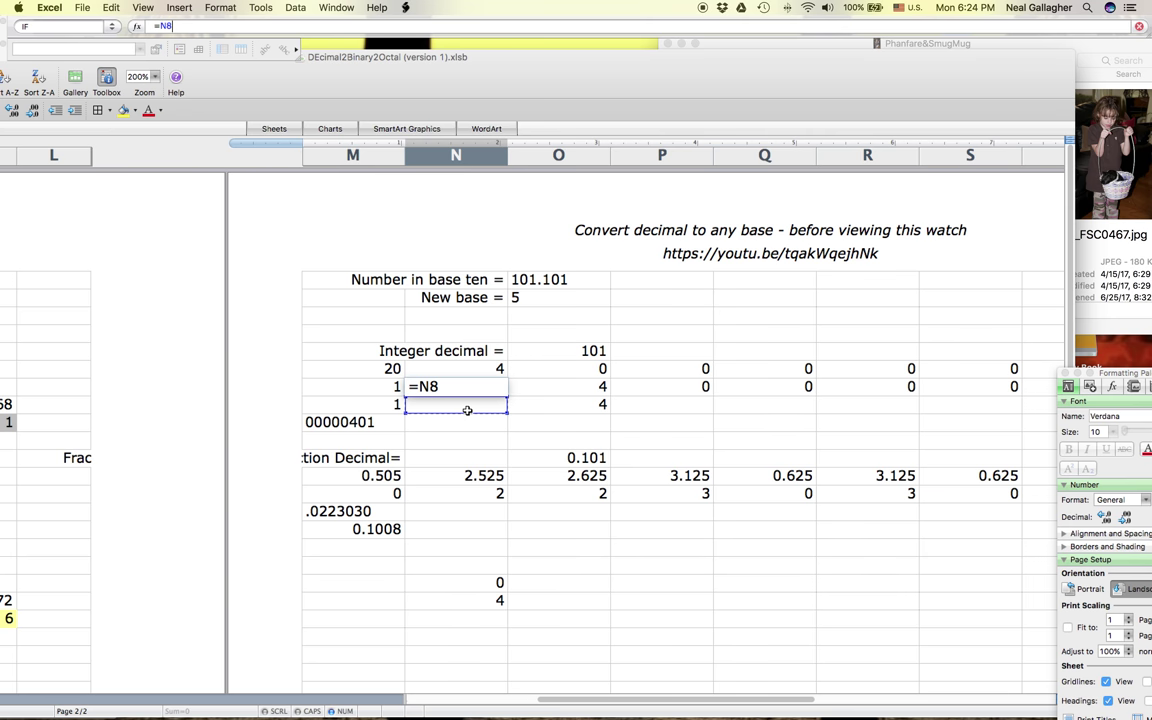
{"action": "key", "text": "Escape"}
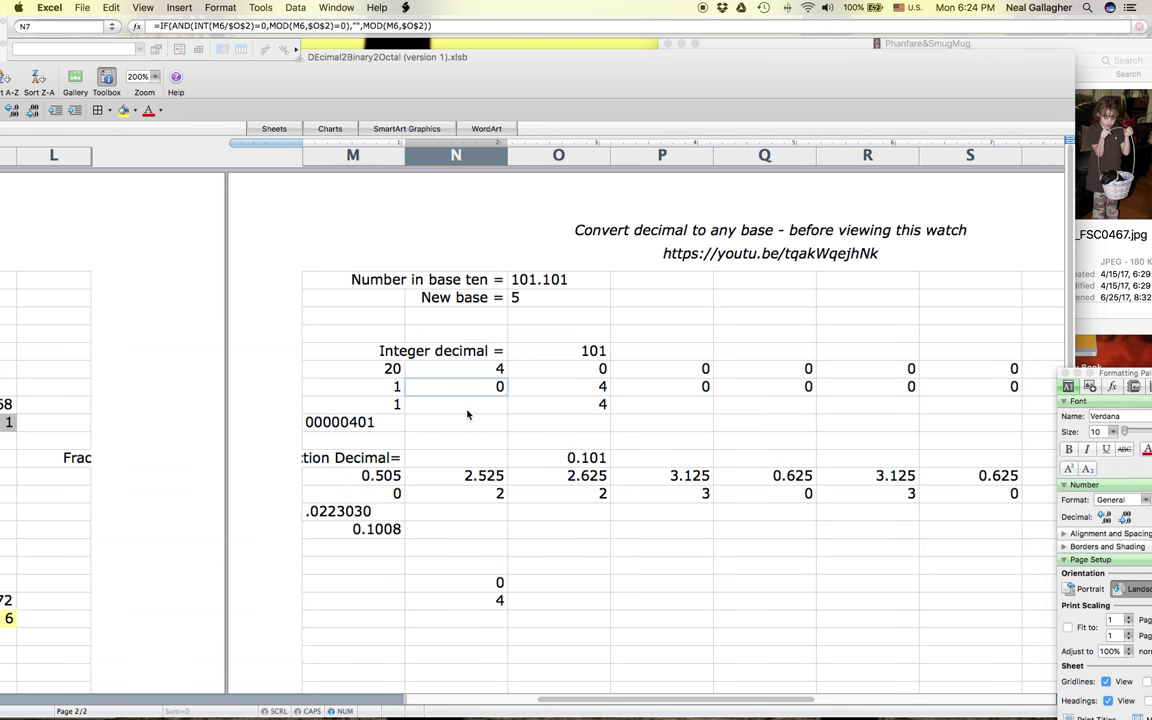
{"action": "key", "text": "super+v"}
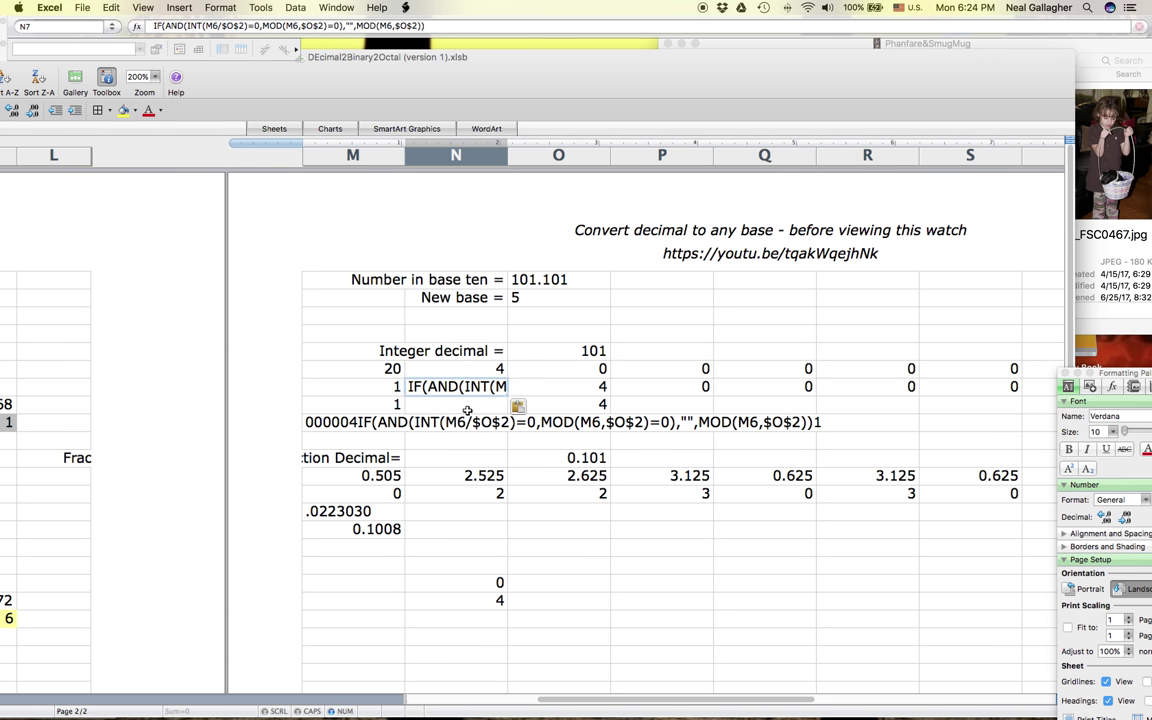
{"action": "left_click", "coordinate": [111, 8]}
{"action": "left_click", "coordinate": [132, 24]}
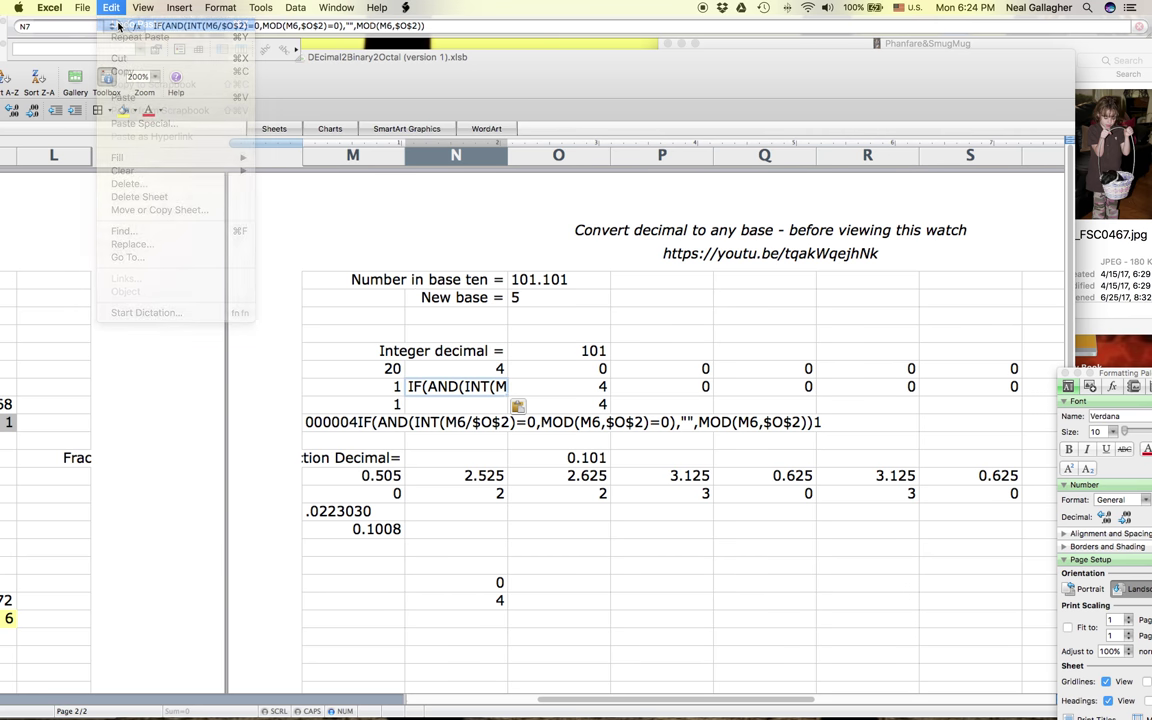
{"action": "left_click", "coordinate": [455, 404]}
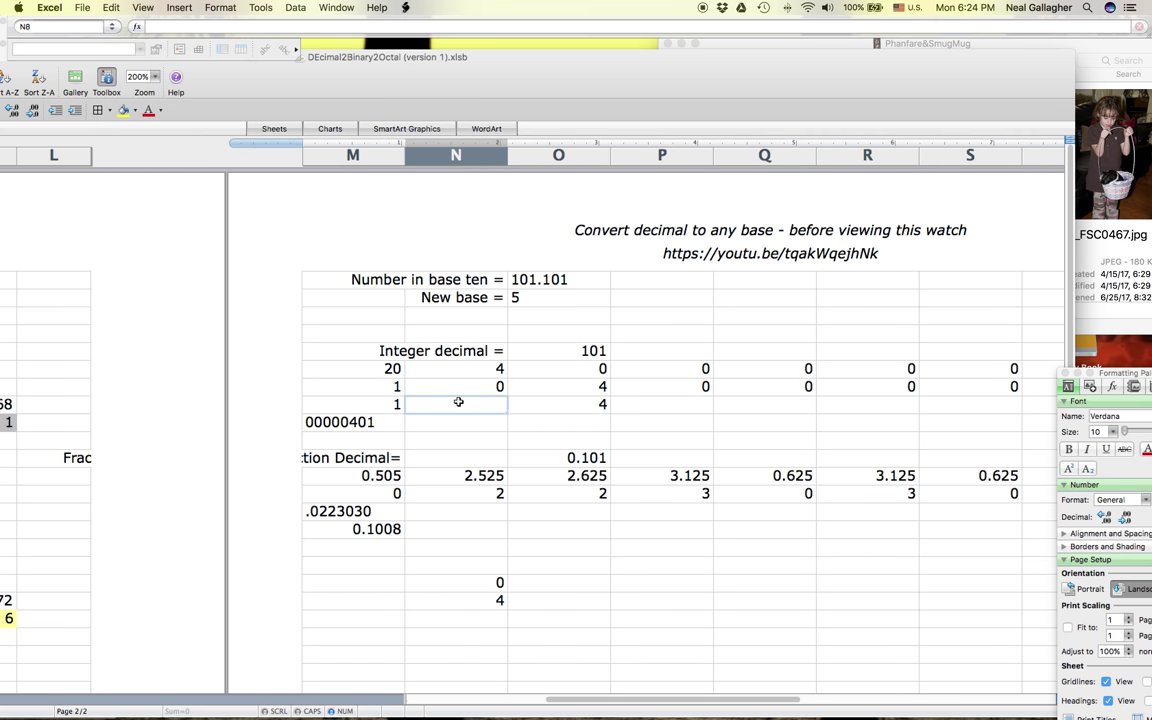
{"action": "key", "text": "super+v"}
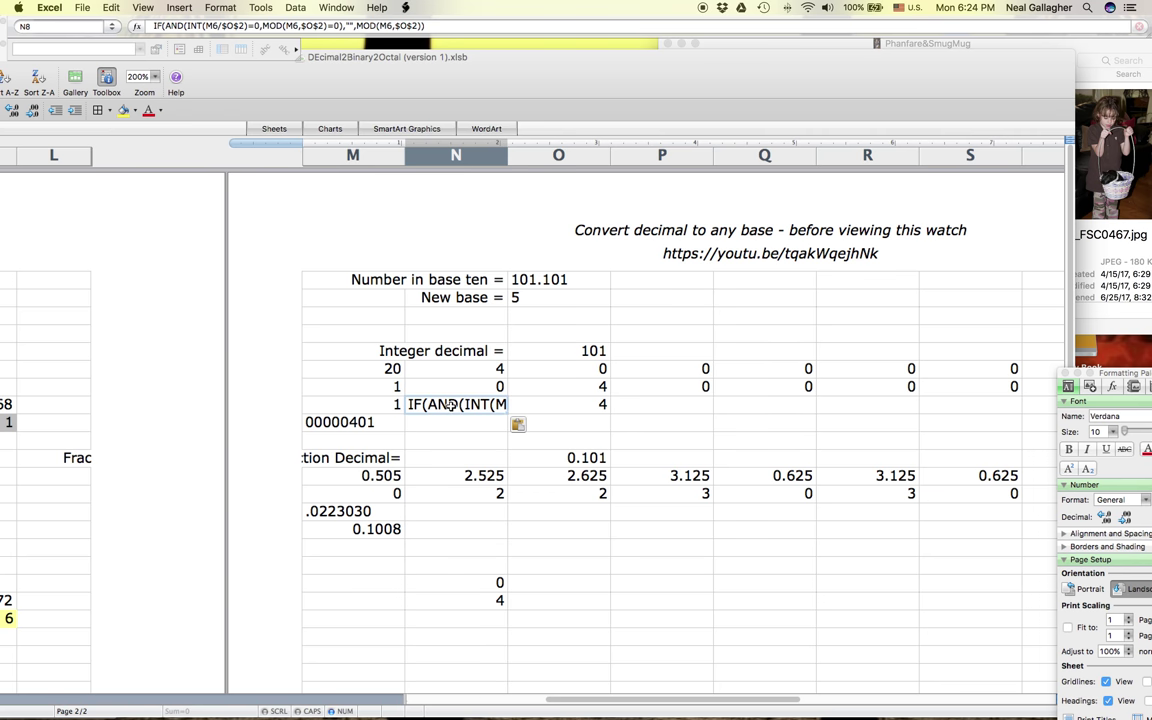
{"action": "left_click", "coordinate": [153, 26]}
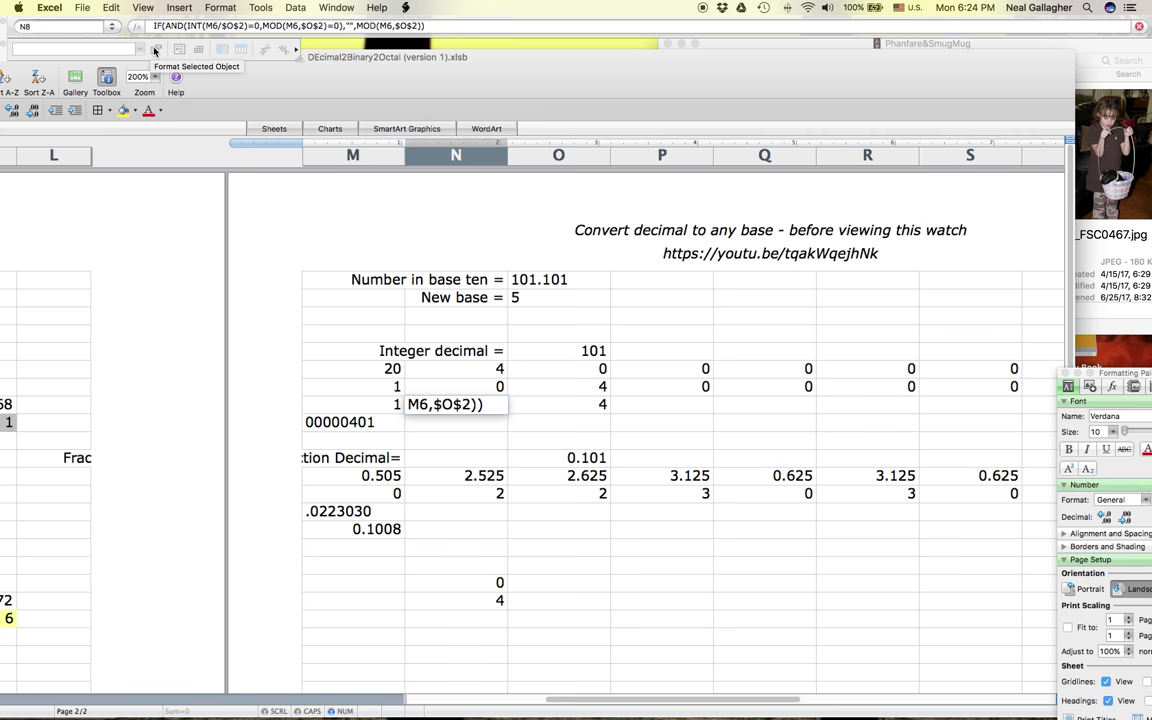
{"action": "type", "text": "="}
{"action": "key", "text": "Return"}
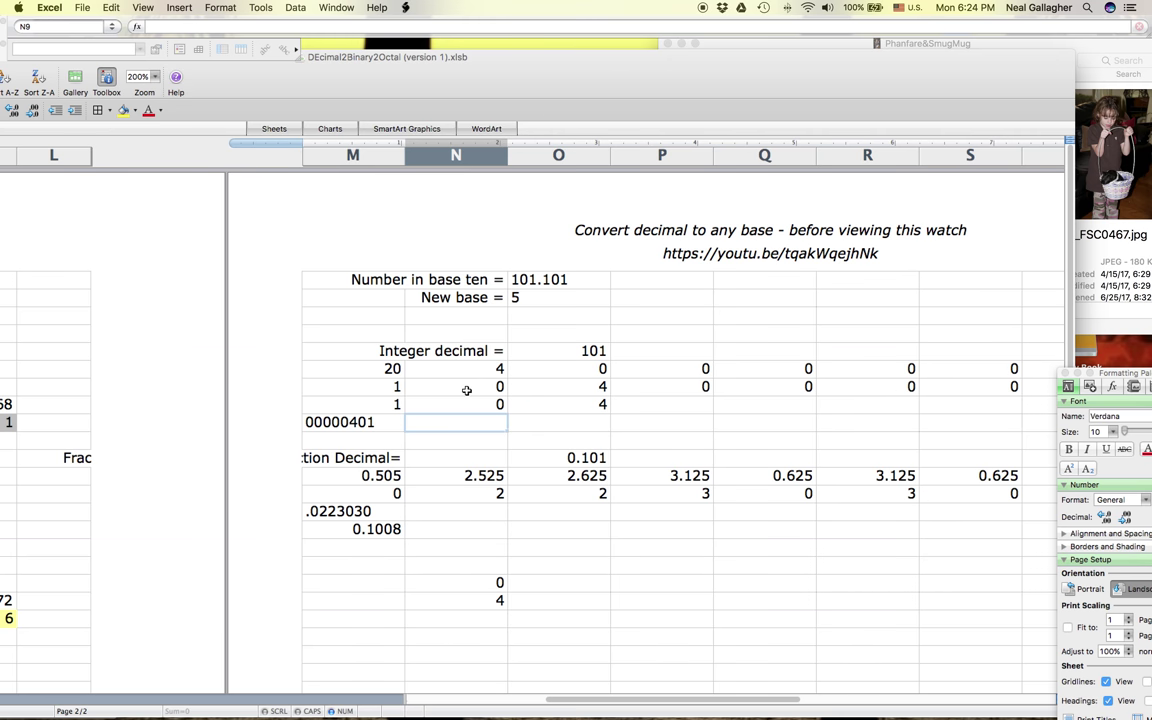
- Reduce N7 to the plain formula =MOD(M6,$O$2)
{"action": "left_click", "coordinate": [466, 390]}
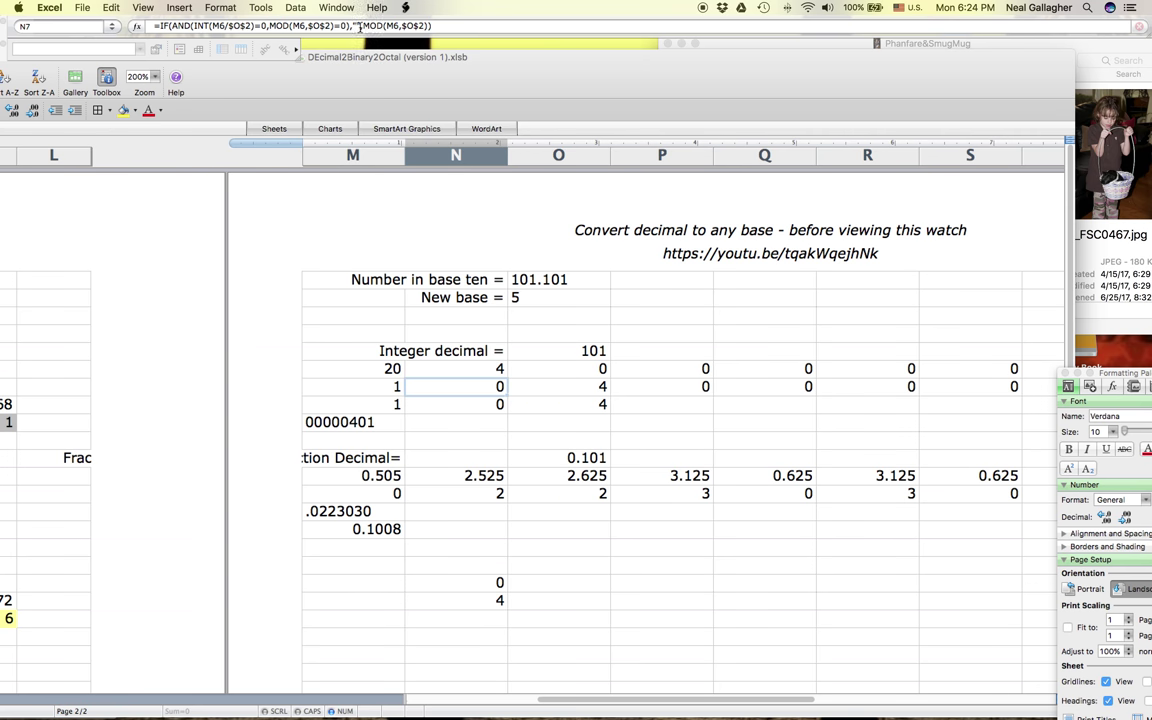
{"action": "left_click_drag", "start_coordinate": [364, 26], "coordinate": [437, 27]}
{"action": "key", "text": "super+c"}
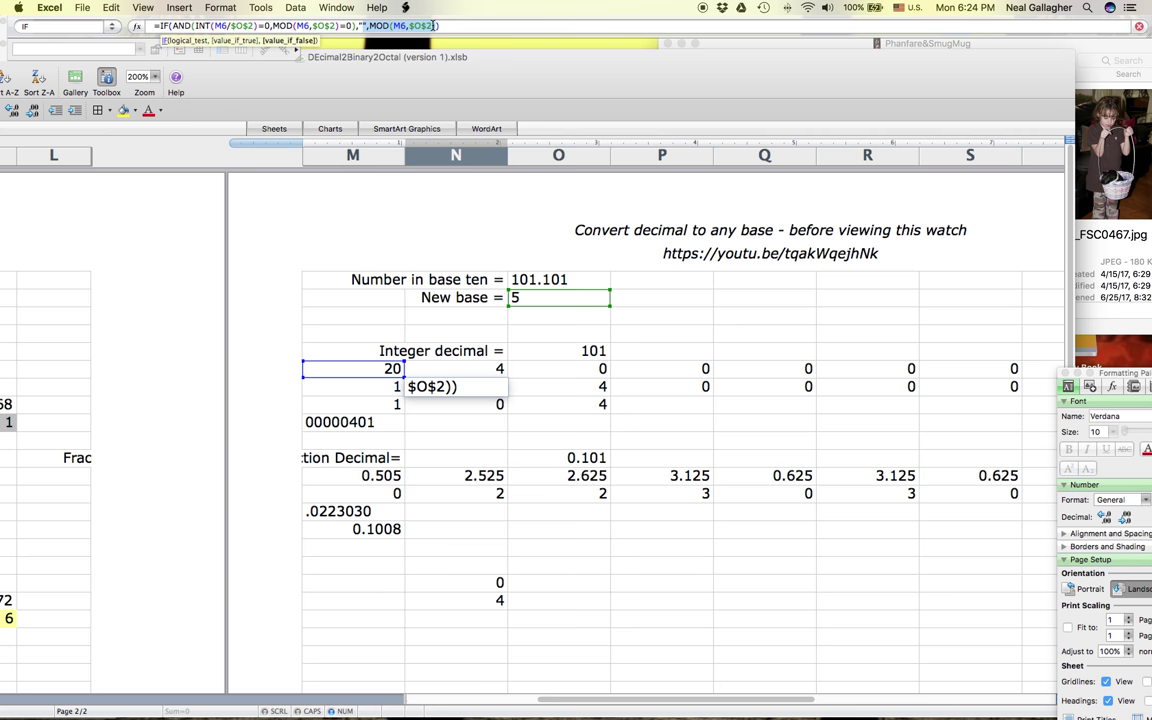
{"action": "left_click_drag", "start_coordinate": [436, 26], "coordinate": [4, 16]}
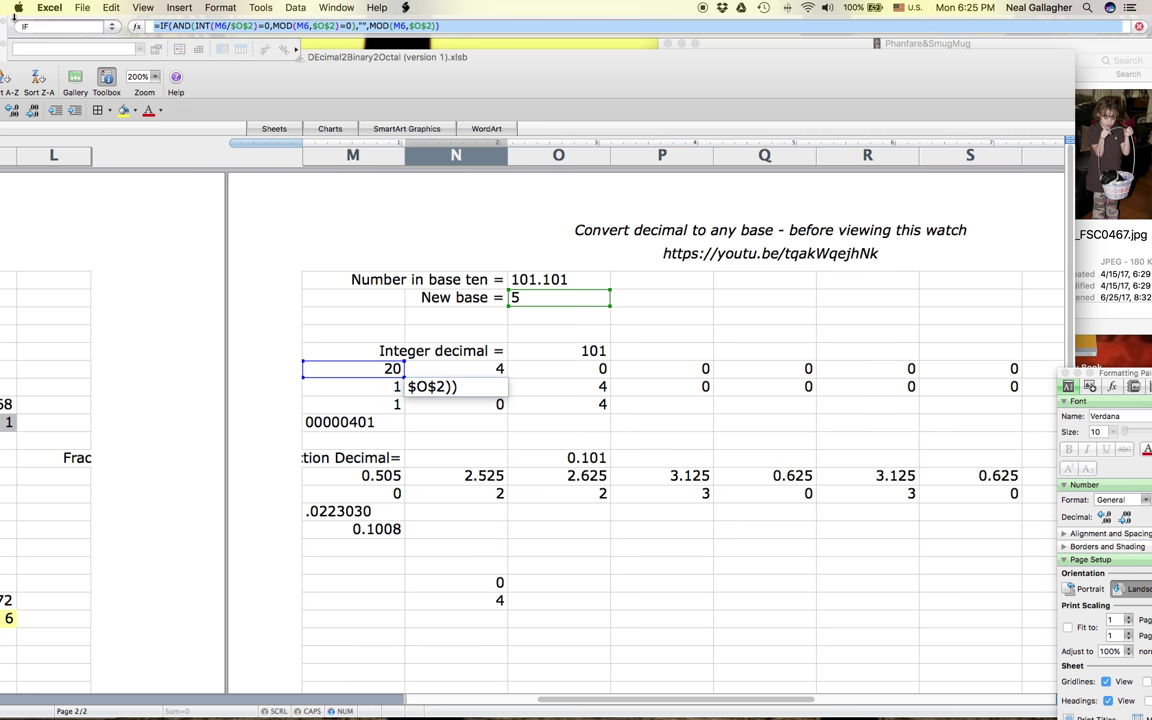
{"action": "key", "text": "super+v"}
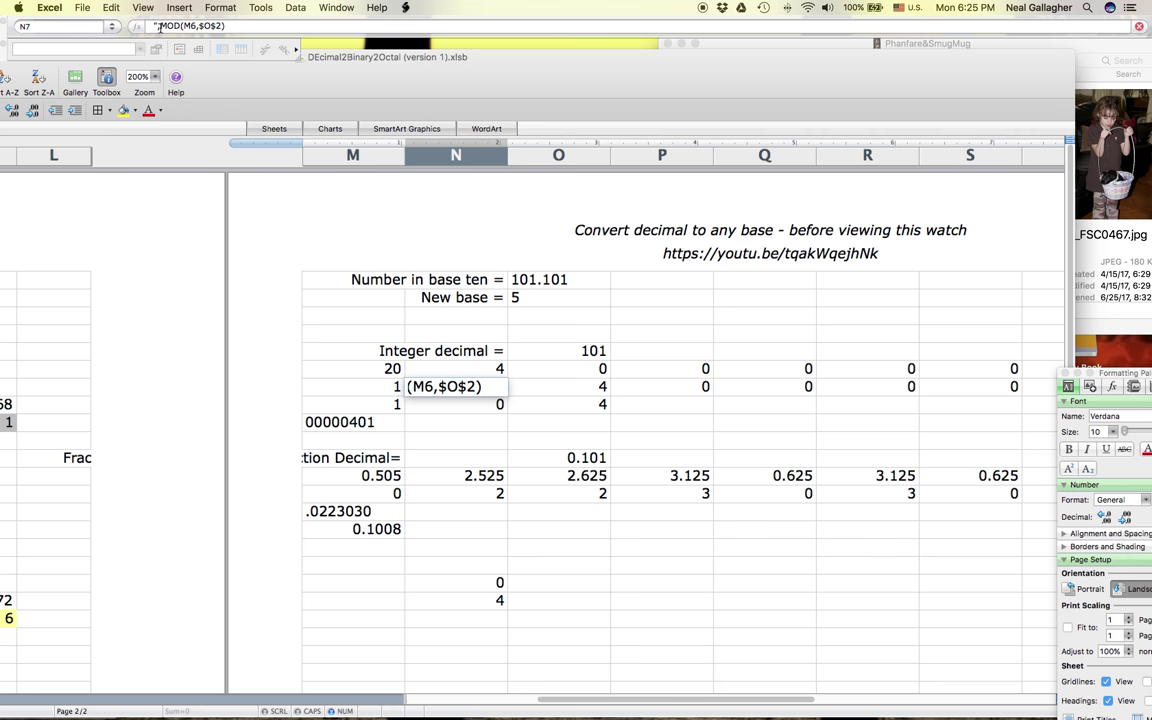
{"action": "type", "text": ","}
{"action": "key", "text": "BackSpace"}
{"action": "key", "text": "BackSpace"}
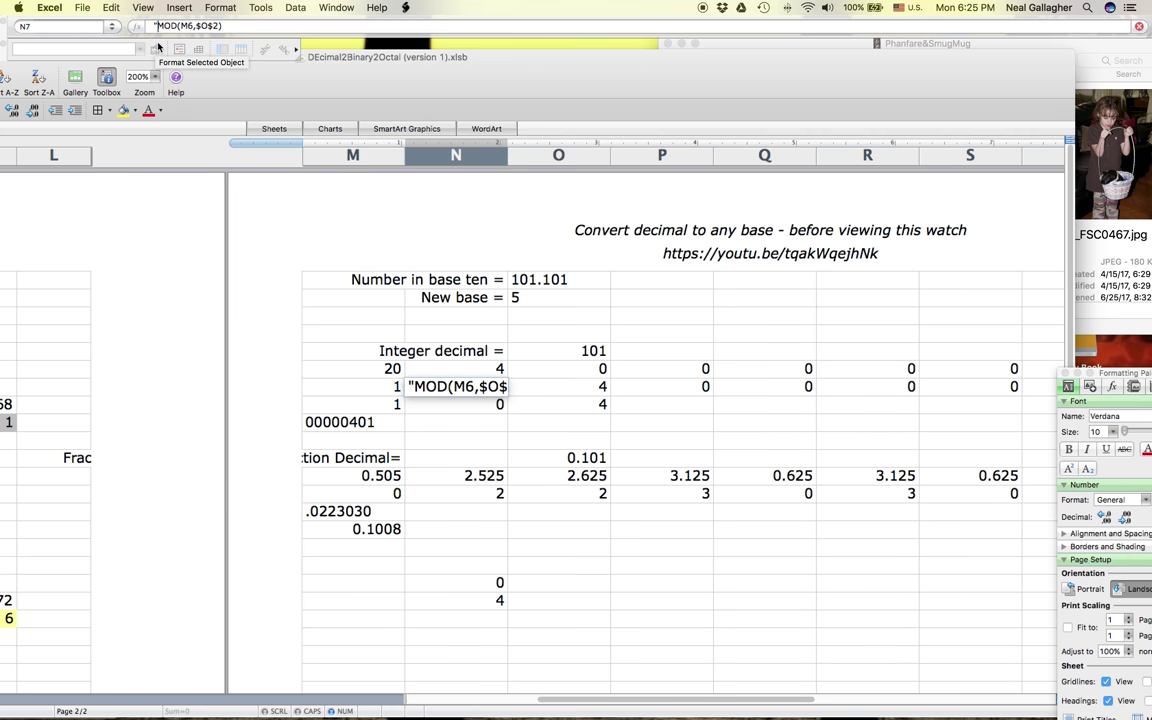
{"action": "type", "text": "="}
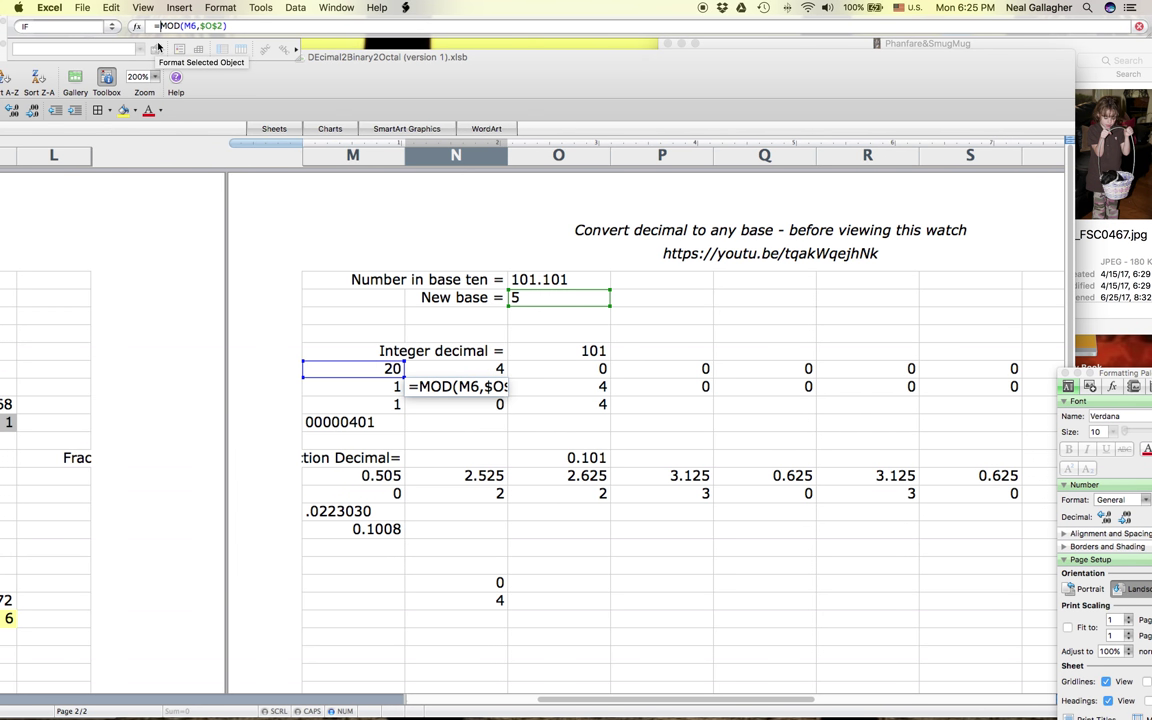
{"action": "key", "text": "Return"}
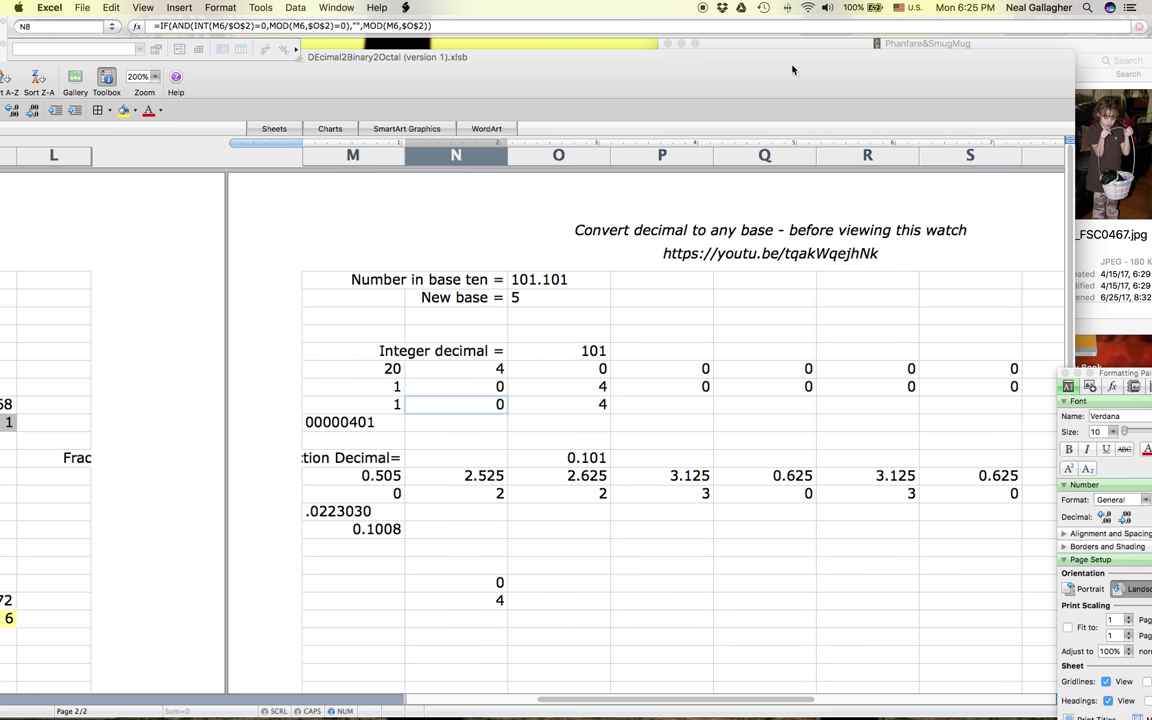
- Fill O8's IF(AND(...)) digit formula across row 8 to U8, leaving blanks after O8
{"action": "left_click_drag", "start_coordinate": [792, 69], "coordinate": [692, 69]}
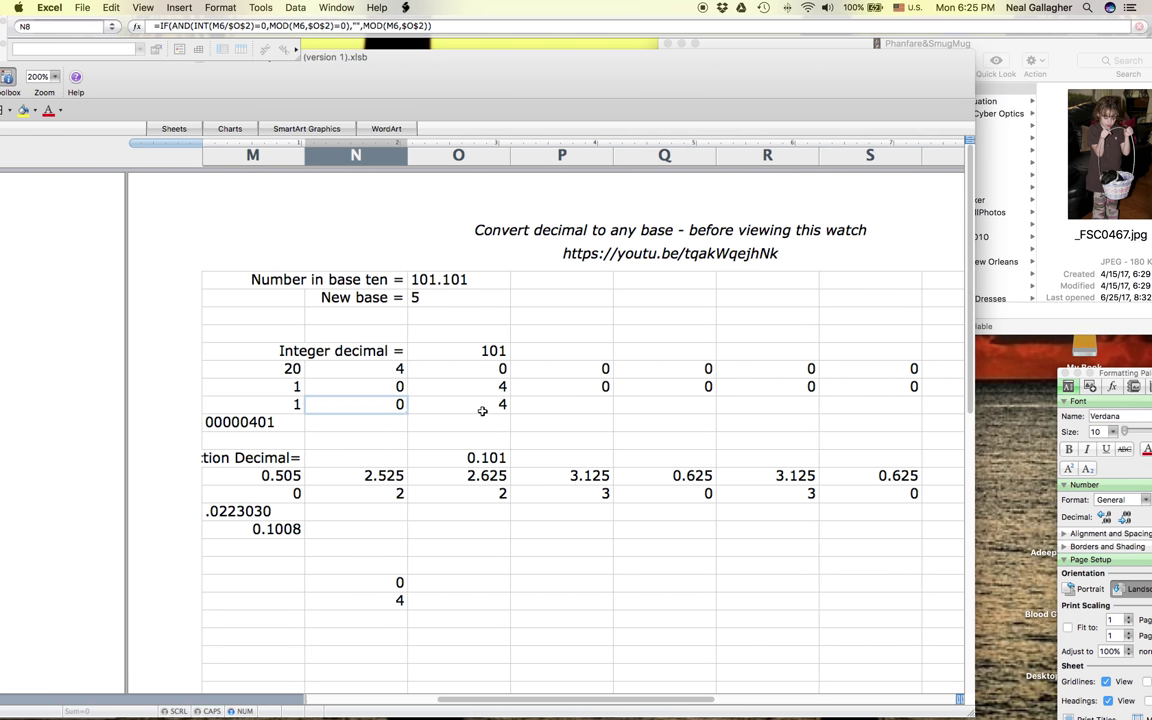
{"action": "scroll", "coordinate": [715, 450], "scroll_direction": "right", "scroll_amount": 3}
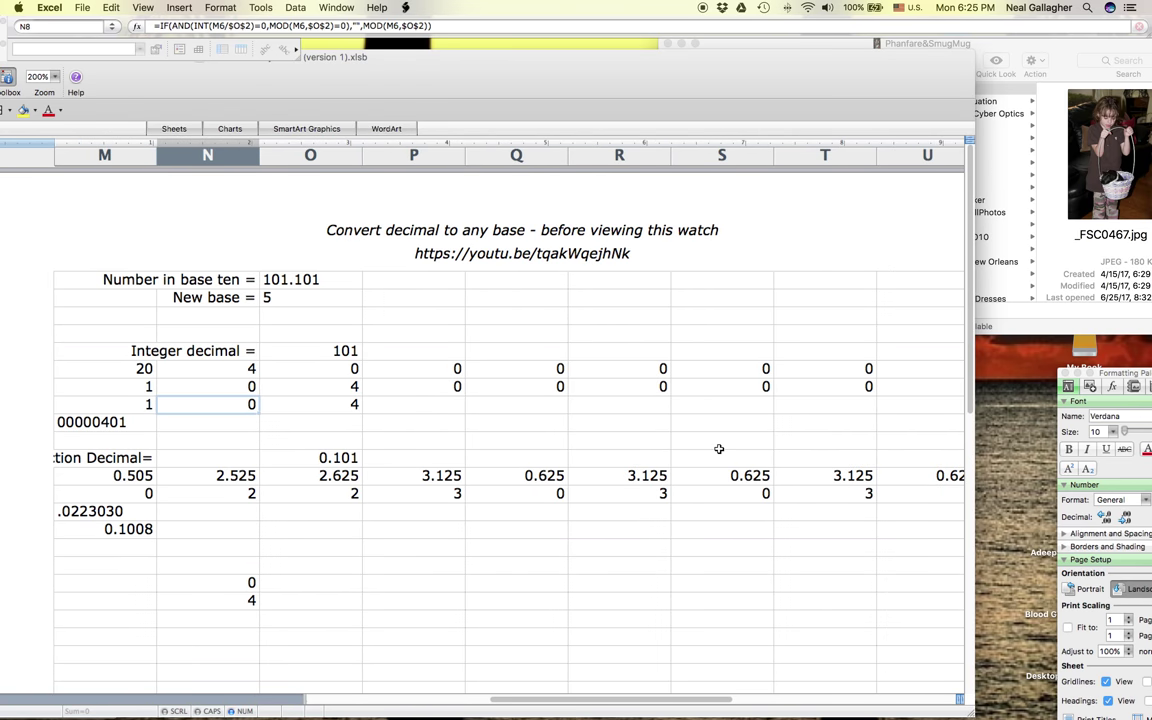
{"action": "scroll", "coordinate": [719, 449], "scroll_direction": "right", "scroll_amount": 2}
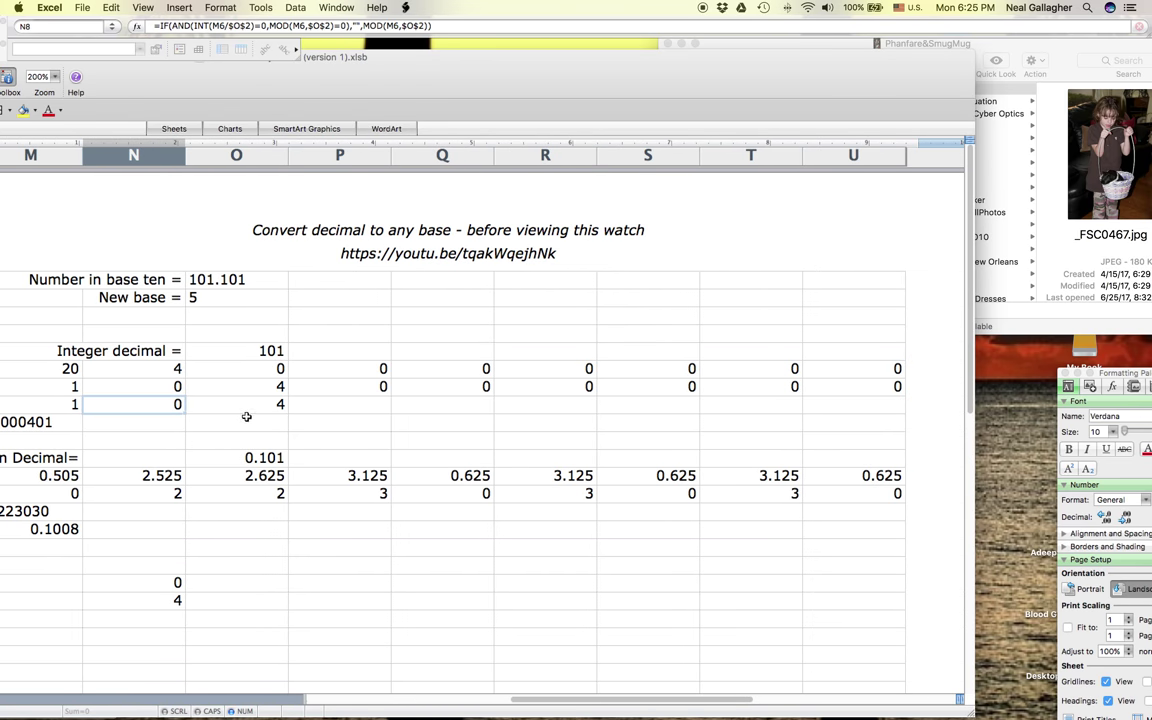
{"action": "left_click", "coordinate": [257, 415]}
{"action": "left_click", "coordinate": [280, 408]}
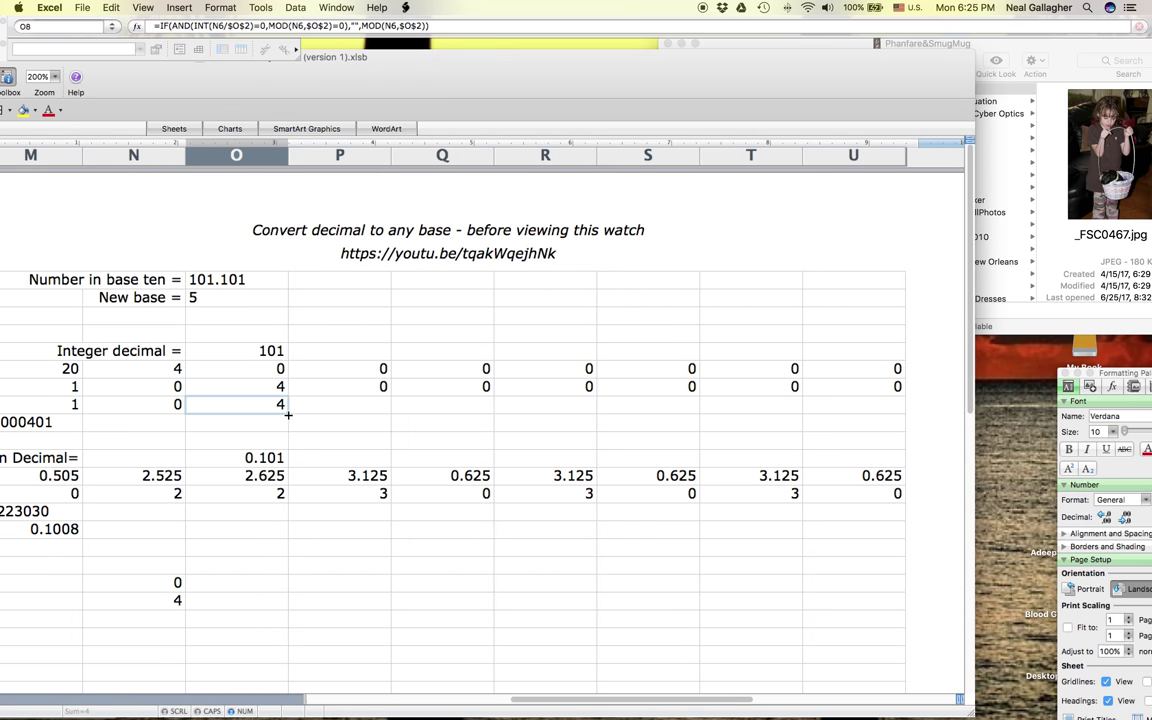
{"action": "left_click_drag", "start_coordinate": [288, 414], "coordinate": [878, 404]}
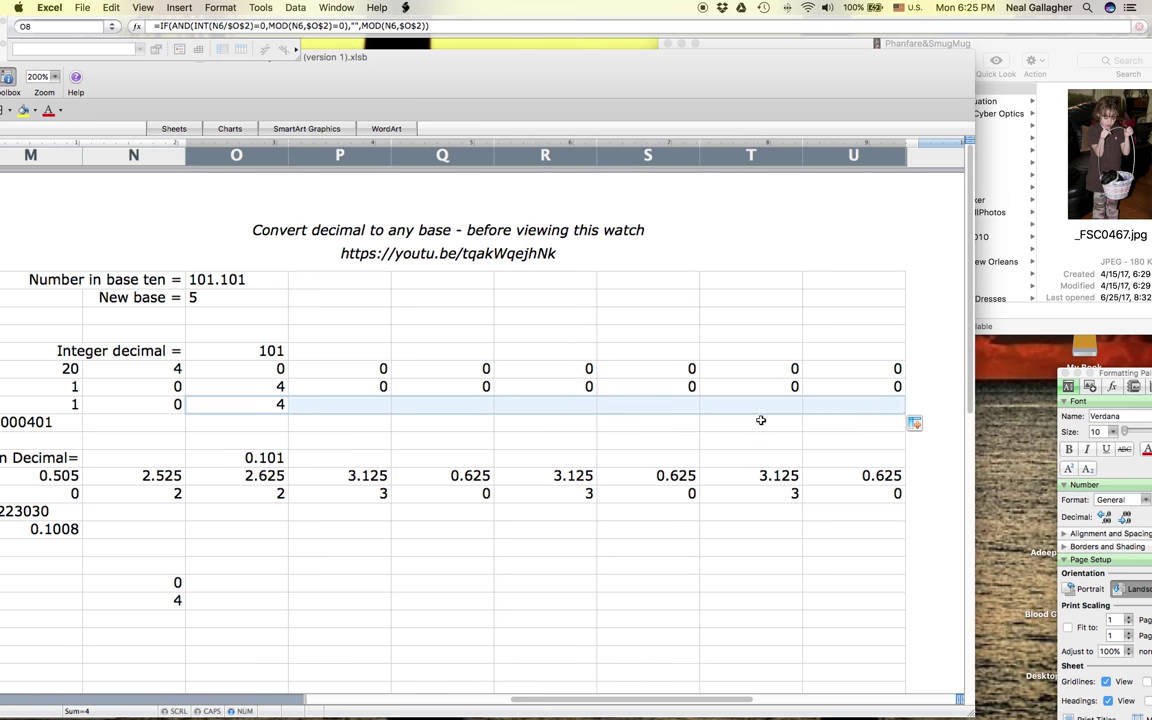
{"action": "left_click_drag", "start_coordinate": [645, 64], "coordinate": [823, 64]}
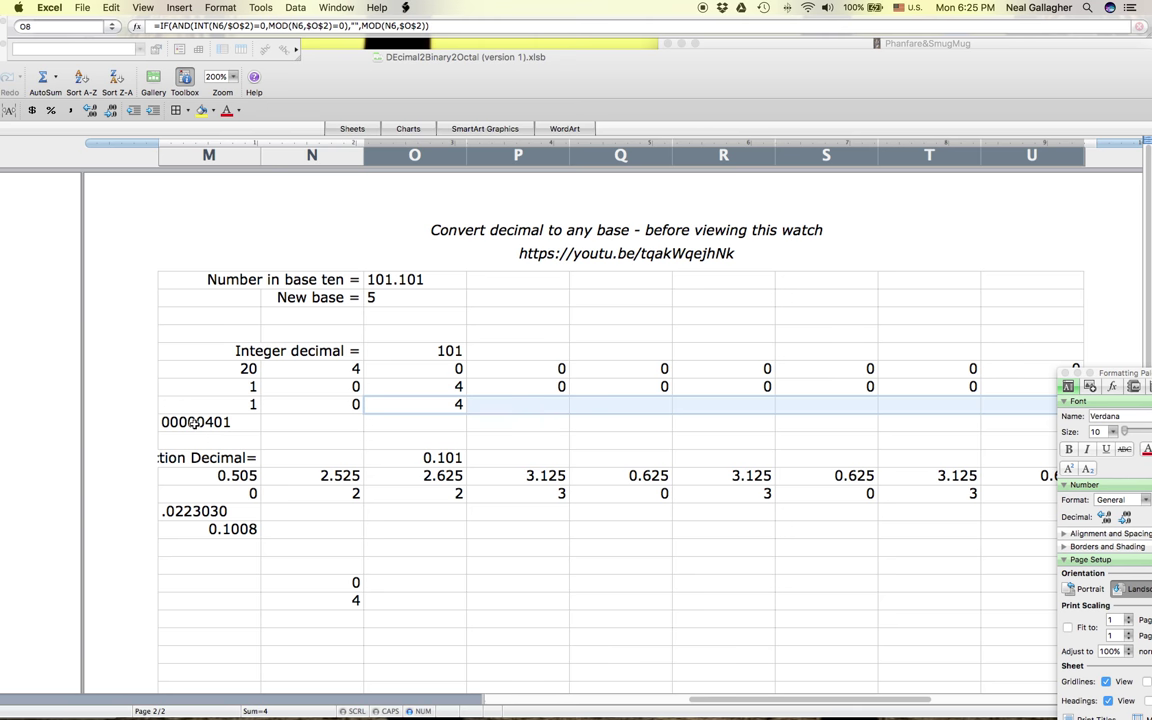
{"action": "left_click", "coordinate": [194, 422]}
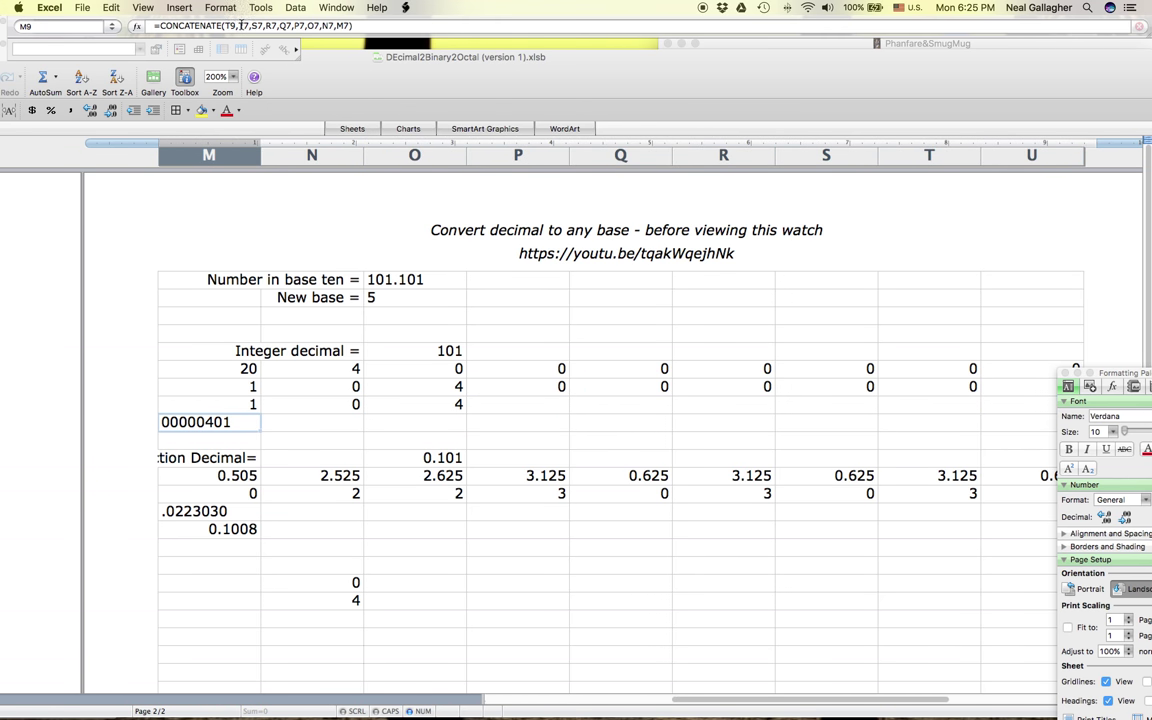
- Clear the old arguments from M9's CONCATENATE formula
{"action": "left_click_drag", "start_coordinate": [562, 48], "coordinate": [529, 53]}
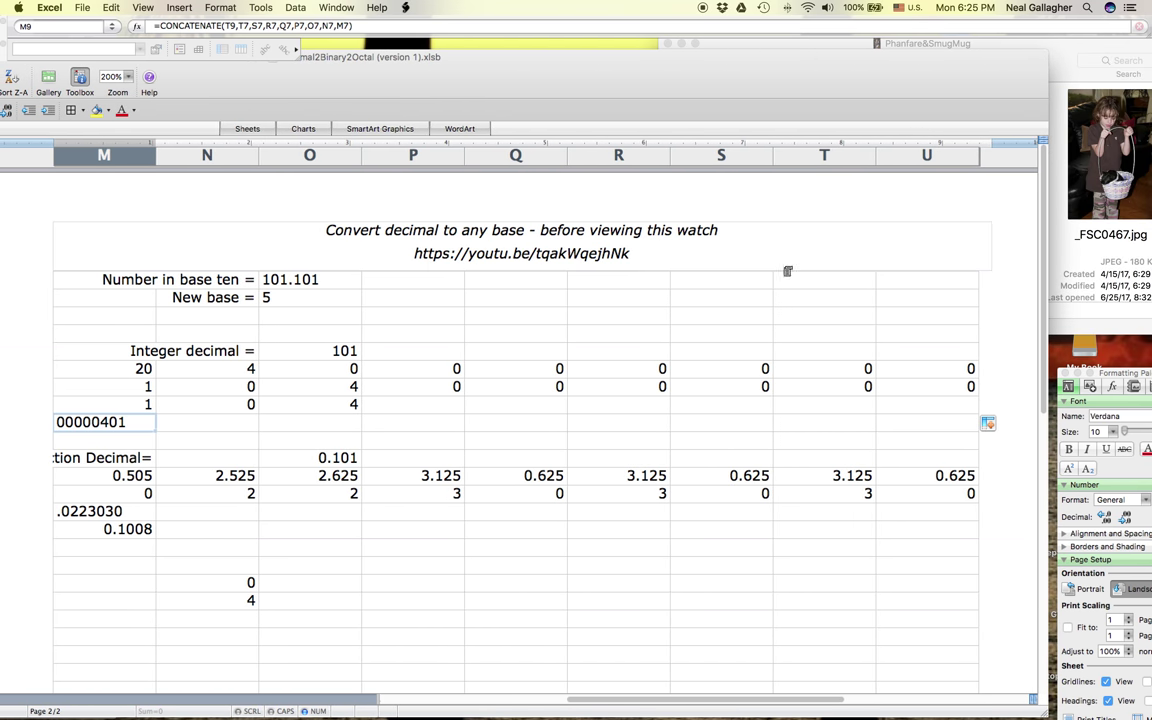
{"action": "left_click_drag", "start_coordinate": [732, 108], "coordinate": [793, 108]}
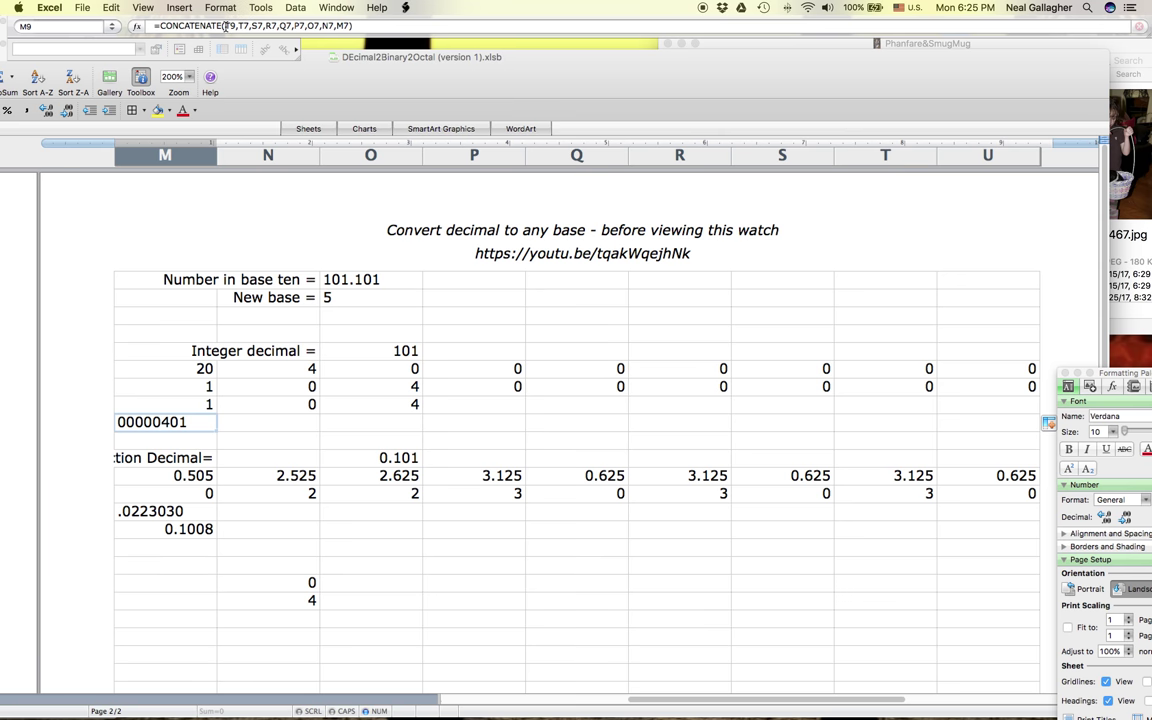
{"action": "left_click_drag", "start_coordinate": [226, 26], "coordinate": [349, 26]}
{"action": "key", "text": "BackSpace"}
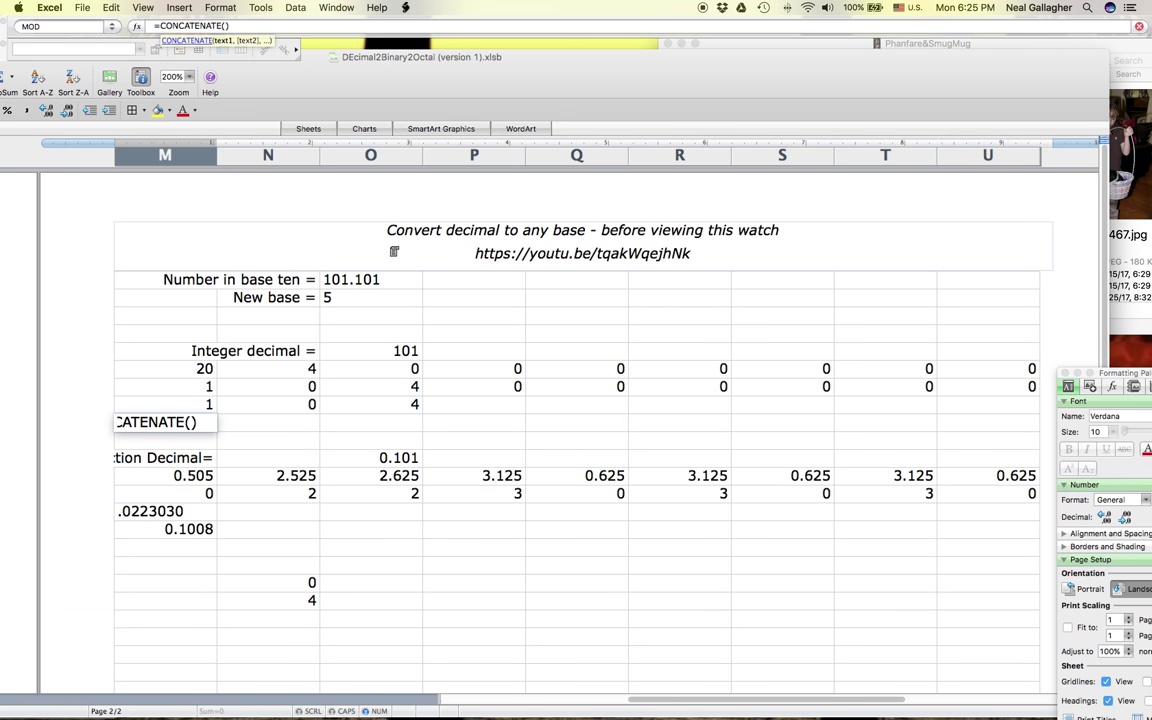
{"action": "left_click", "coordinate": [512, 297]}
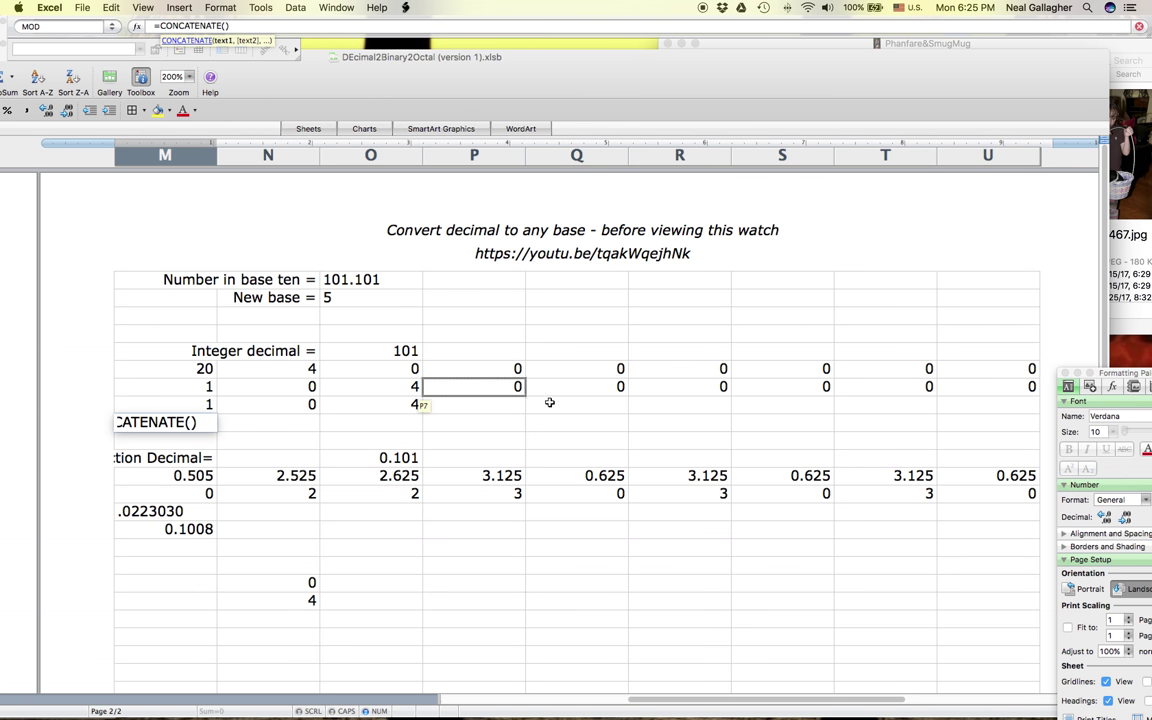
{"action": "left_click", "coordinate": [224, 26]}
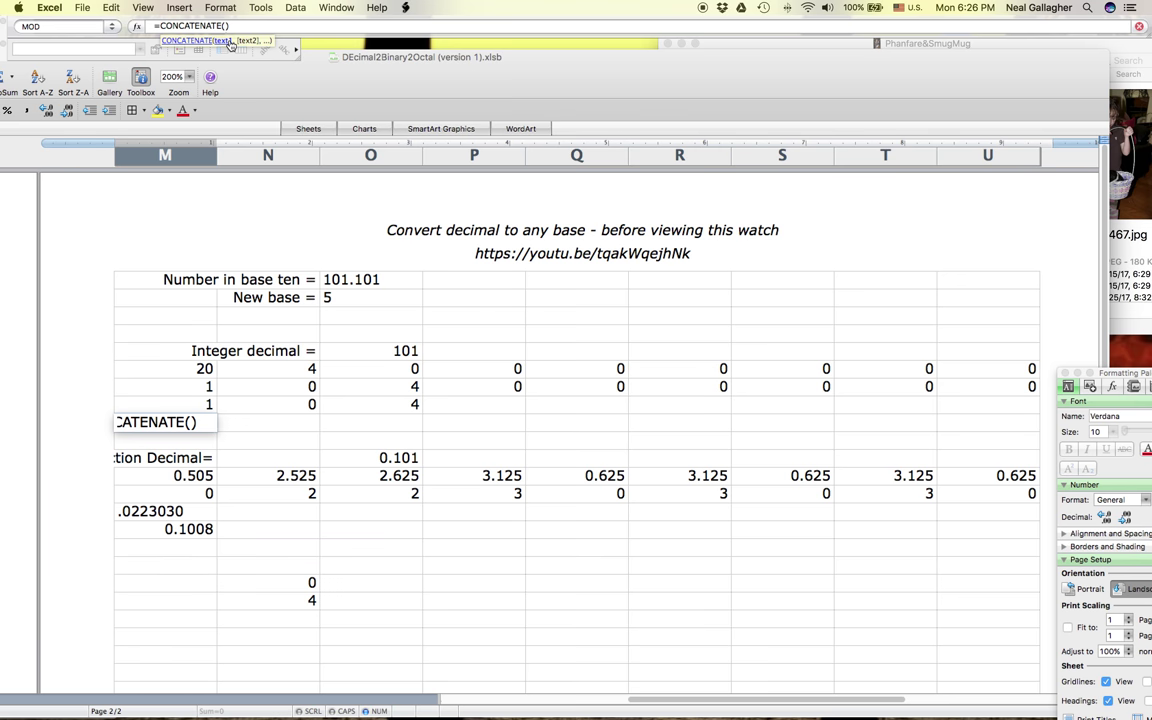
- Make M9 concatenate U7,T7,S7,R7,Q7,P7,O7,N7,M7, showing 000000401
{"action": "left_click", "coordinate": [974, 391]}
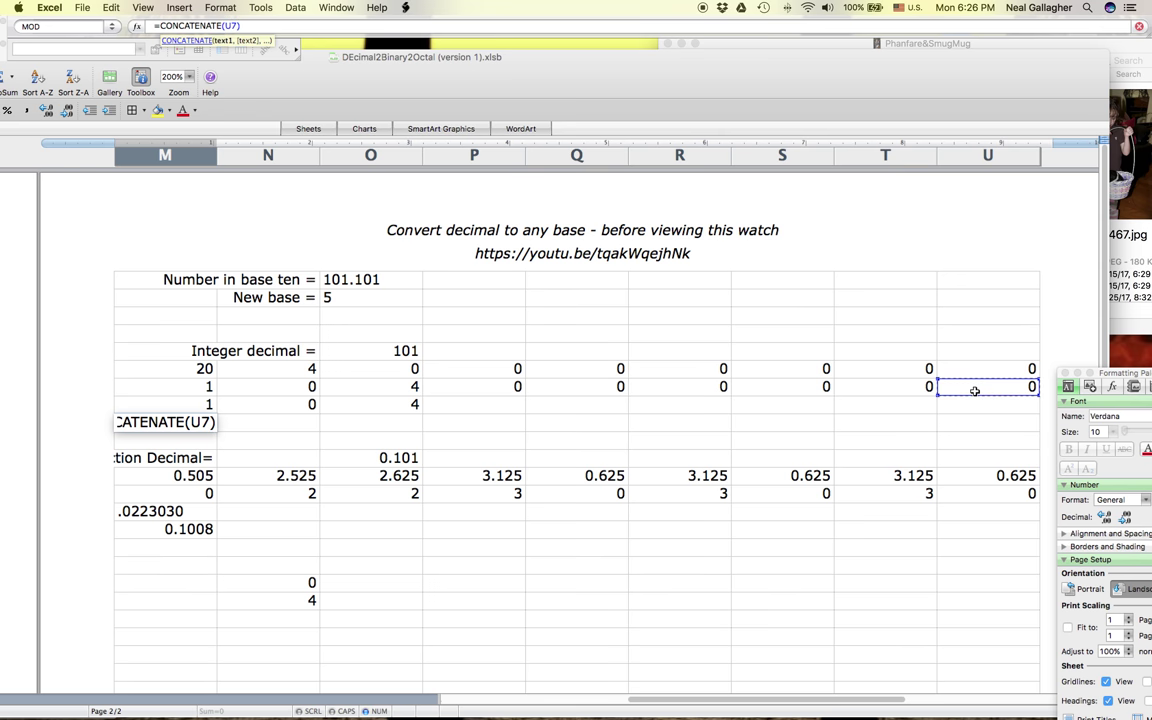
{"action": "type", "text": ","}
{"action": "scroll", "coordinate": [940, 391], "scroll_direction": "right", "scroll_amount": 1}
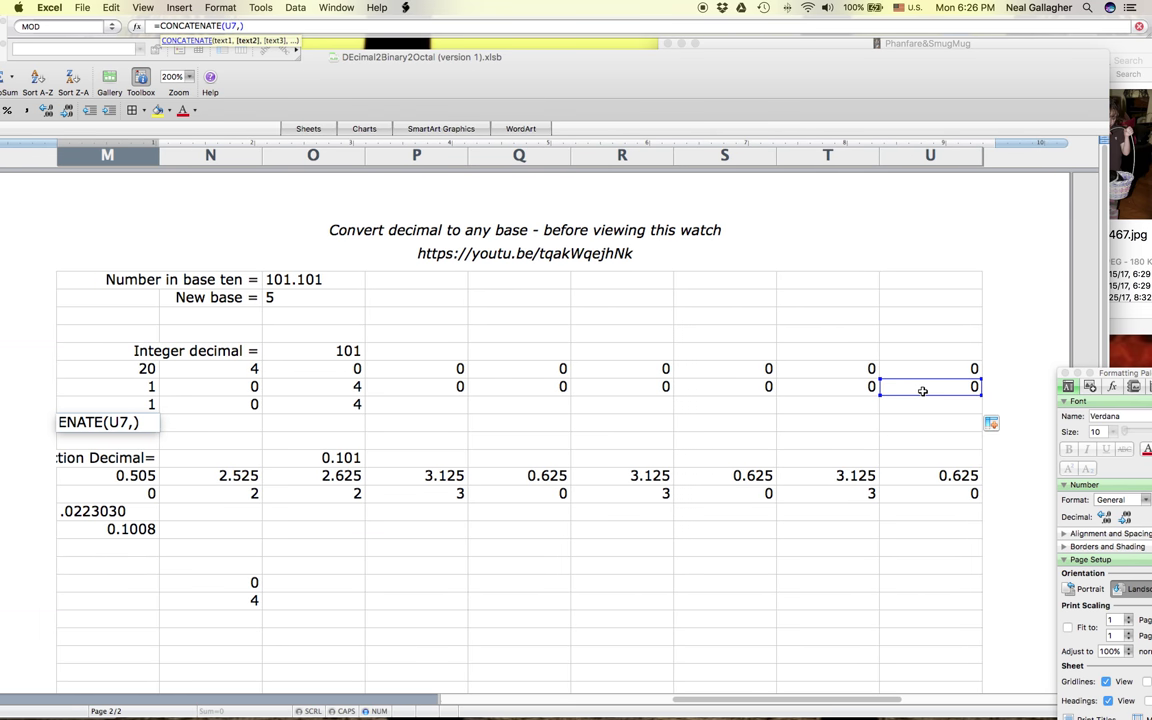
{"action": "left_click", "coordinate": [853, 391]}
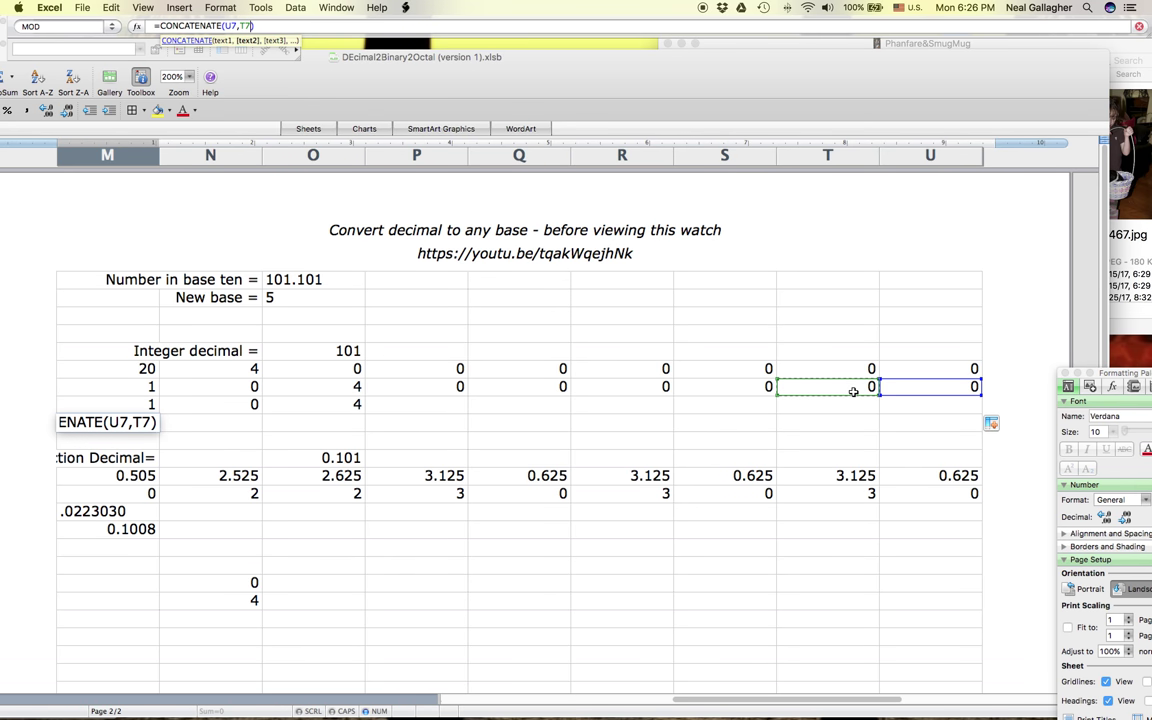
{"action": "type", "text": ","}
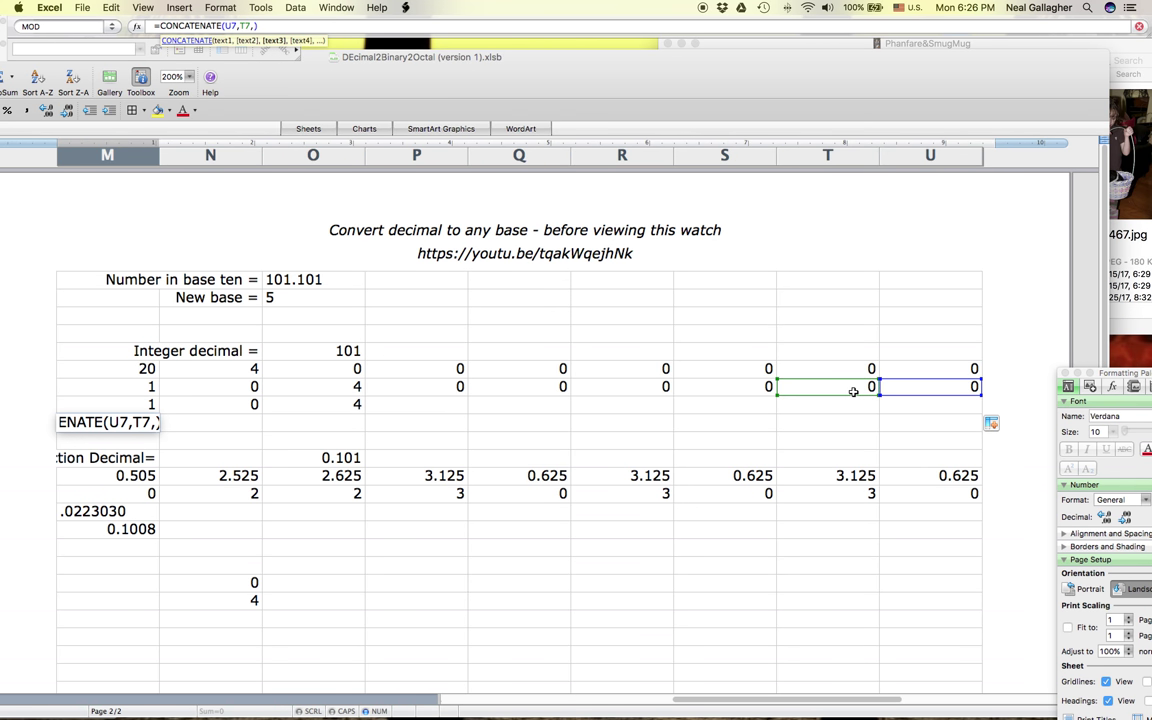
{"action": "left_click", "coordinate": [751, 387]}
{"action": "type", "text": ","}
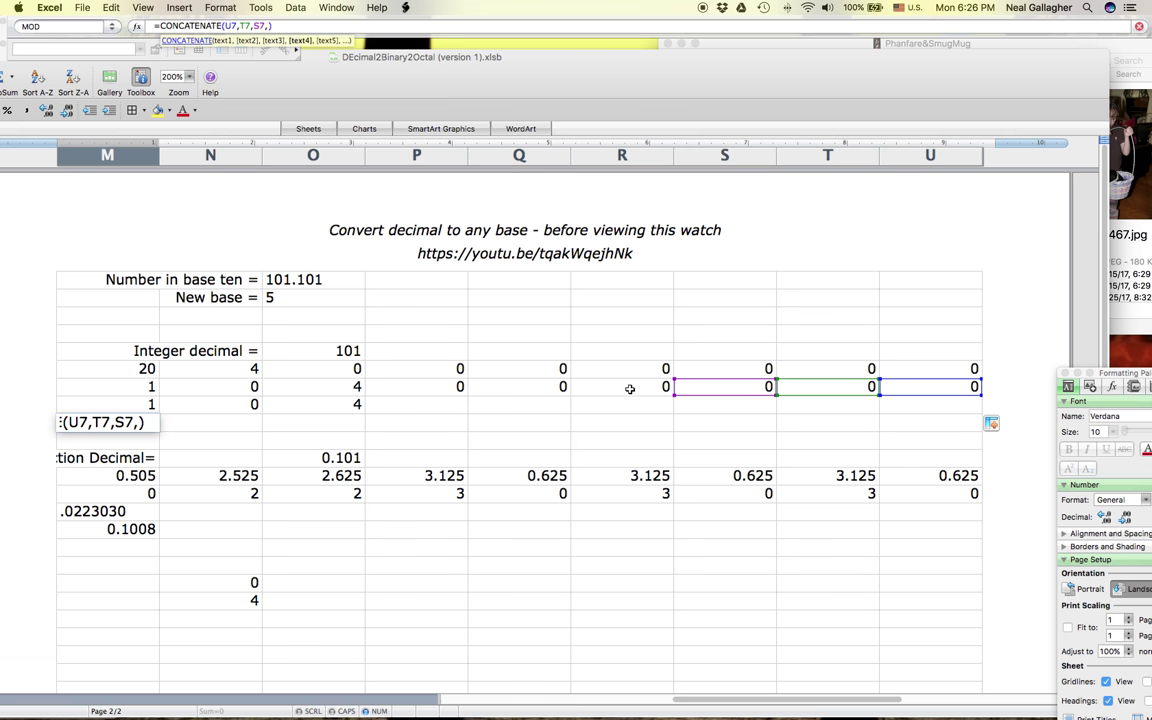
{"action": "left_click", "coordinate": [614, 390]}
{"action": "type", "text": ","}
{"action": "left_click", "coordinate": [522, 390]}
{"action": "type", "text": ","}
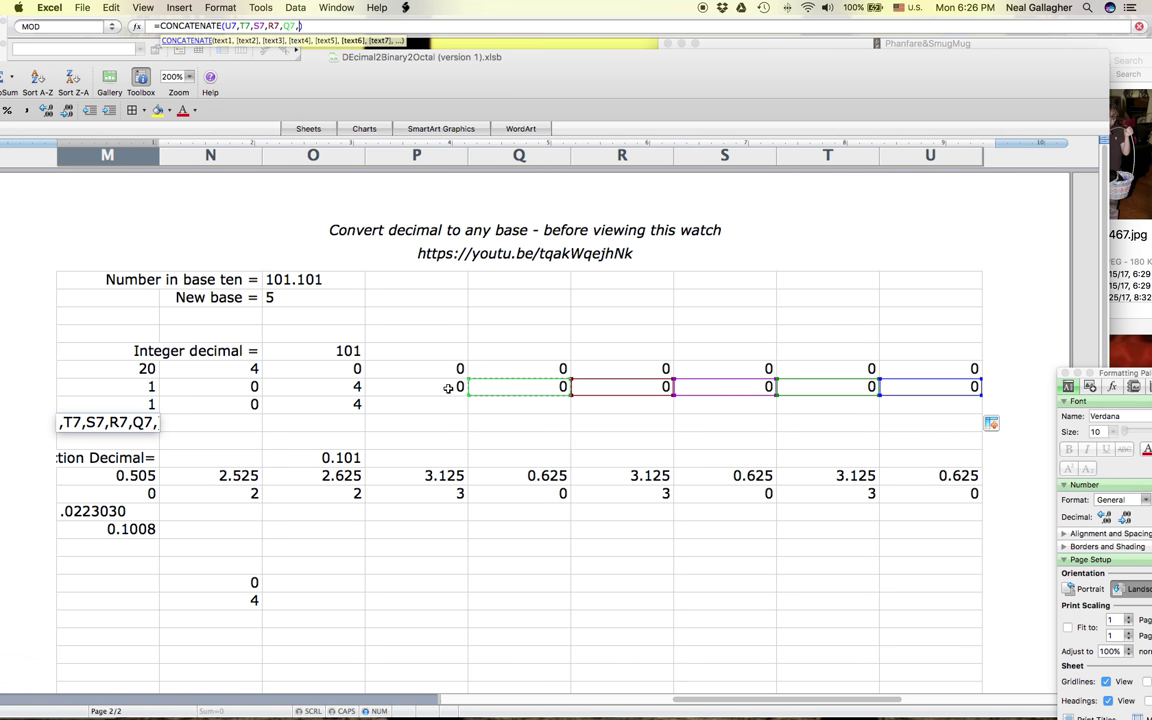
{"action": "left_click", "coordinate": [441, 387]}
{"action": "type", "text": ","}
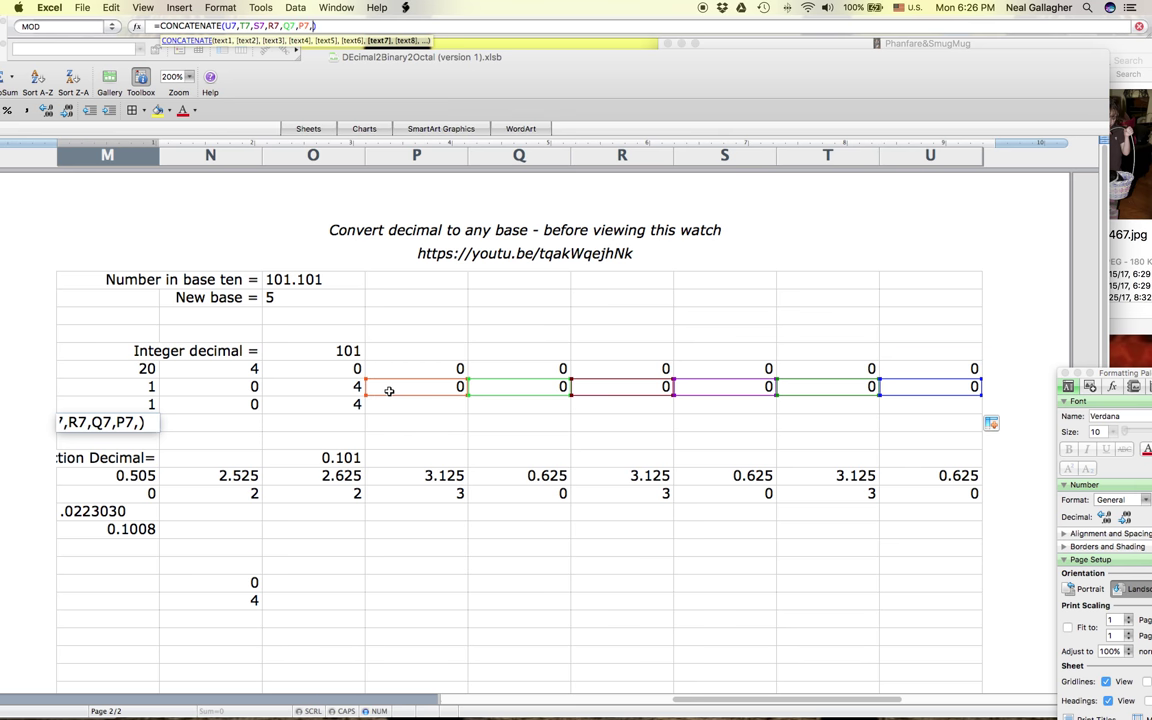
{"action": "left_click", "coordinate": [336, 391]}
{"action": "type", "text": ","}
{"action": "left_click", "coordinate": [245, 390]}
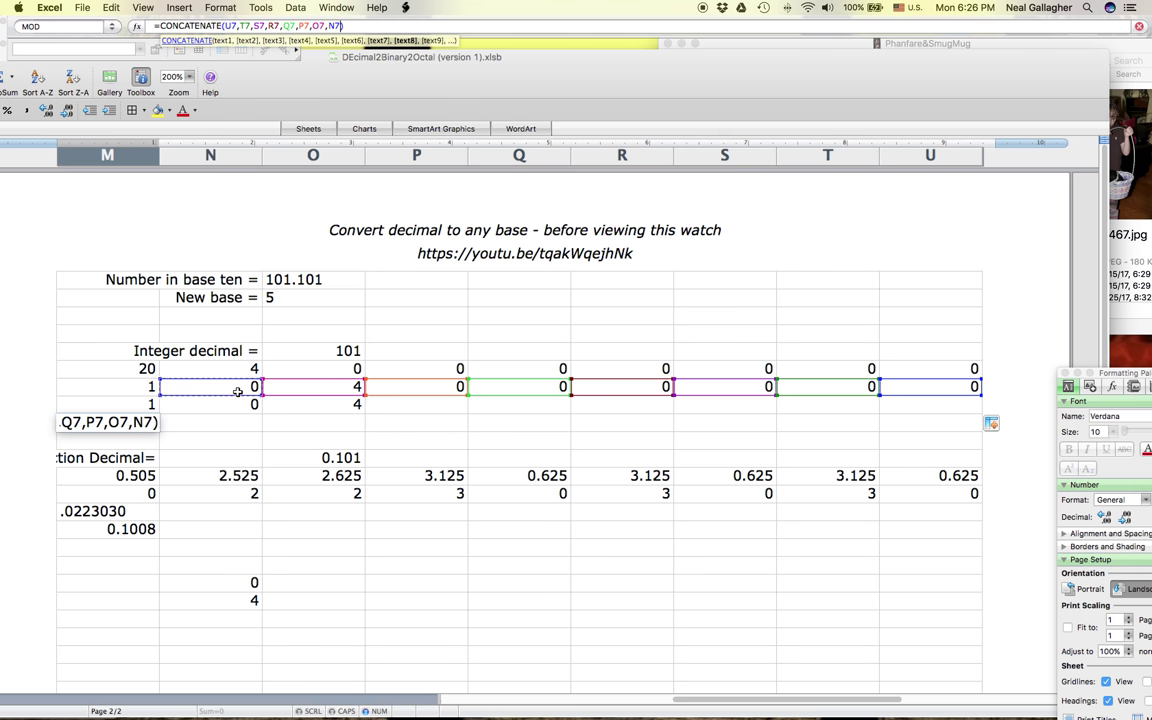
{"action": "type", "text": ","}
{"action": "left_click", "coordinate": [140, 390]}
{"action": "type", "text": ","}
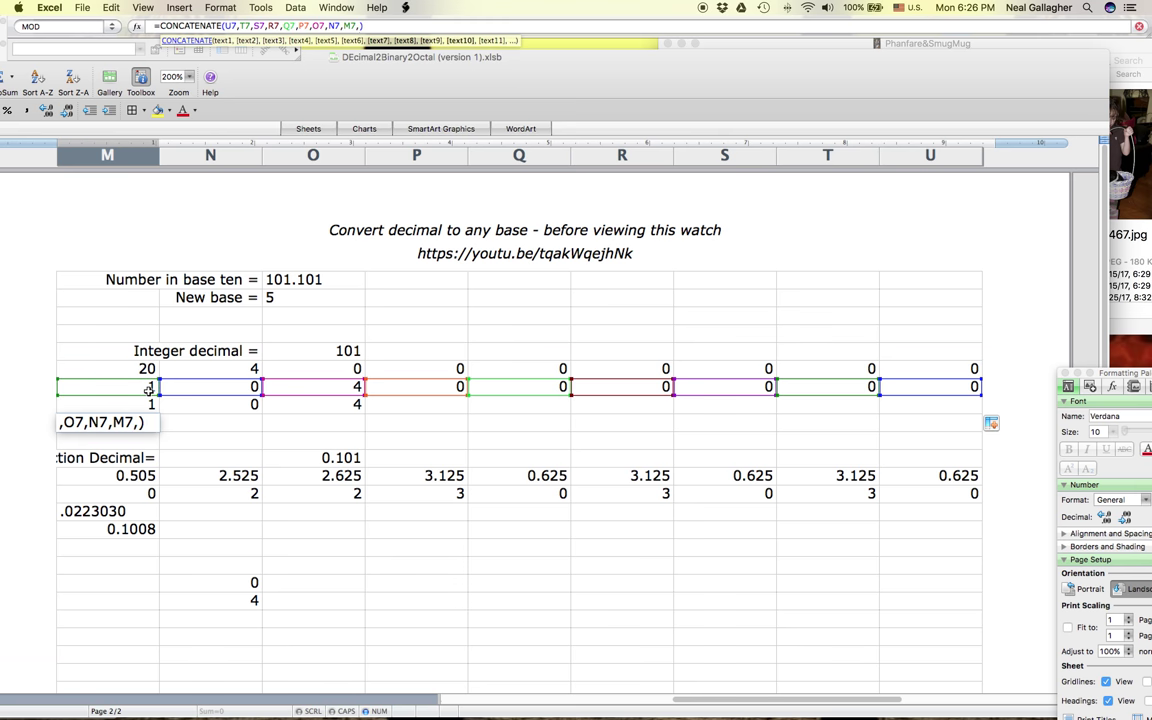
{"action": "key", "text": "BackSpace"}
{"action": "key", "text": "Return"}
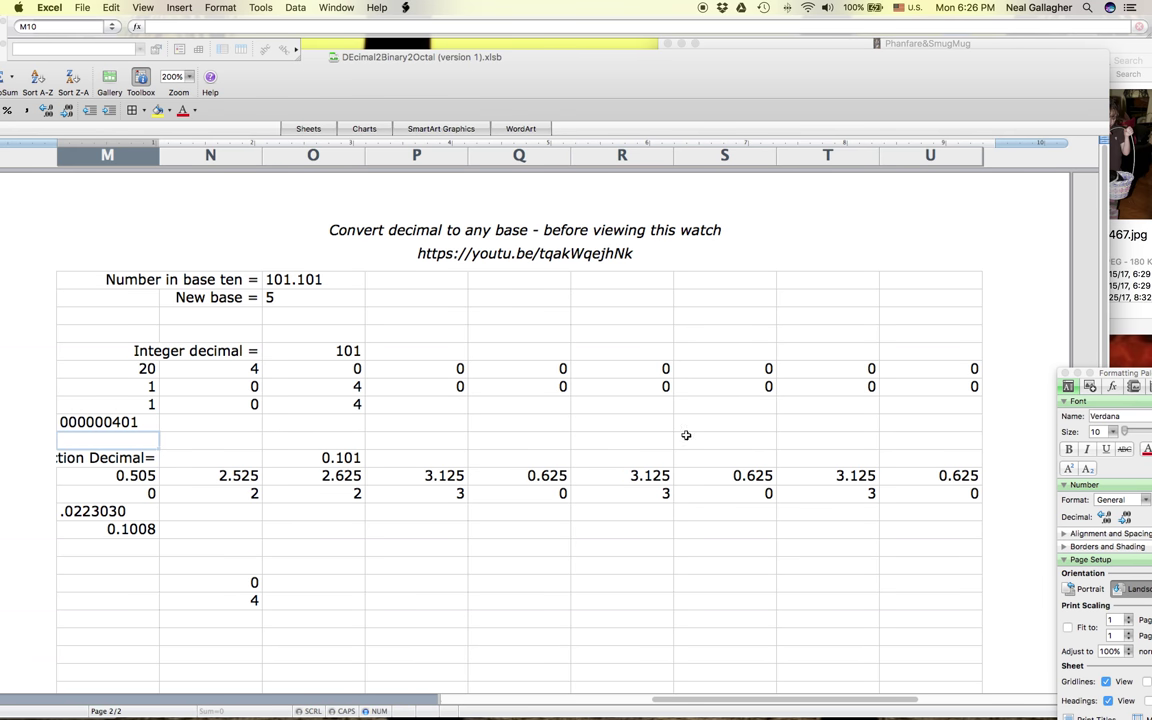
- Remove the row 7 references from M9's CONCATENATE formula
{"action": "left_click", "coordinate": [973, 406]}
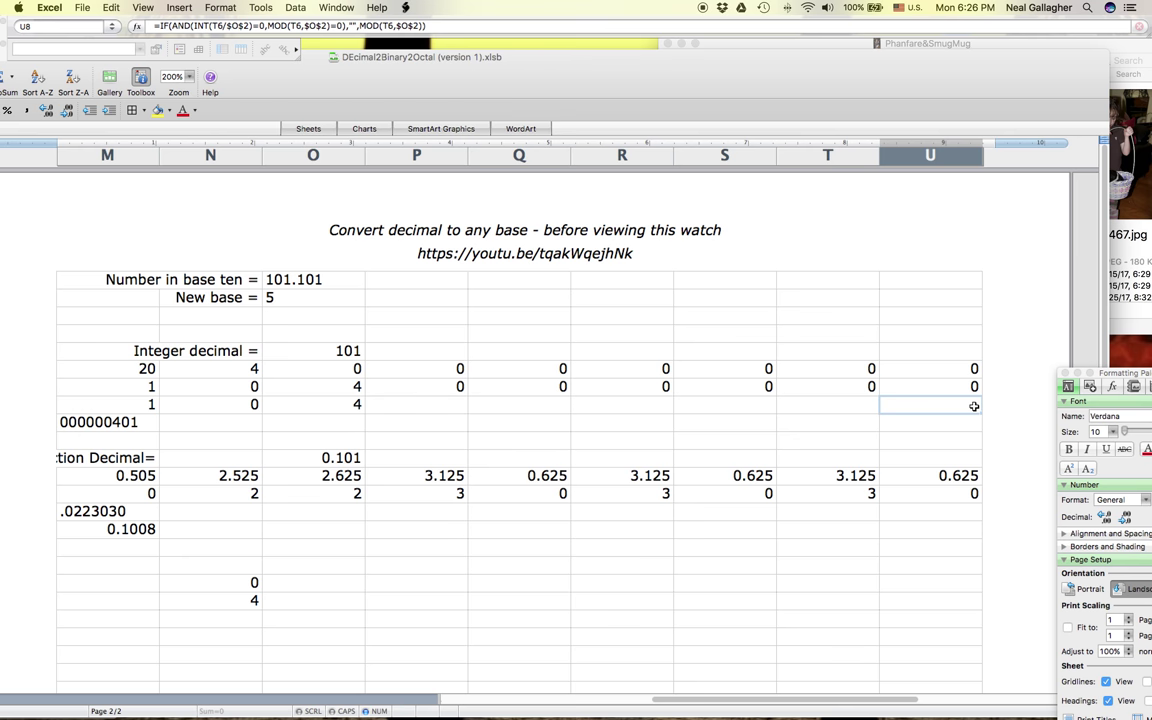
{"action": "left_click", "coordinate": [110, 422]}
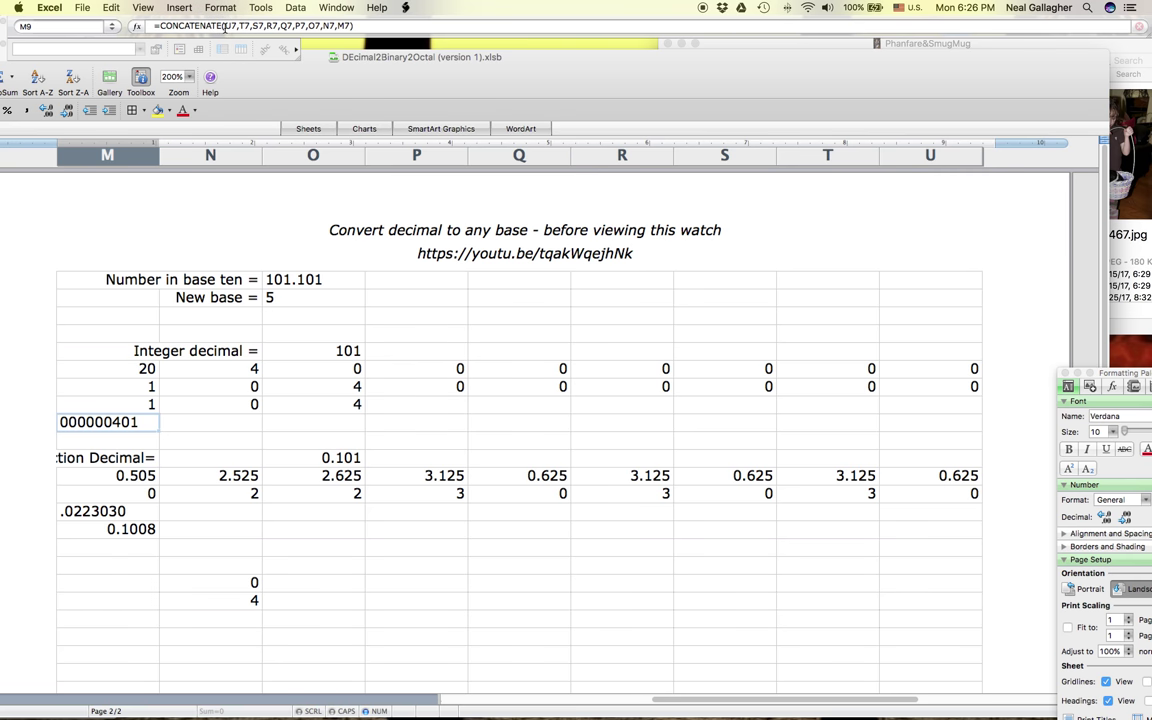
{"action": "left_click", "coordinate": [225, 26]}
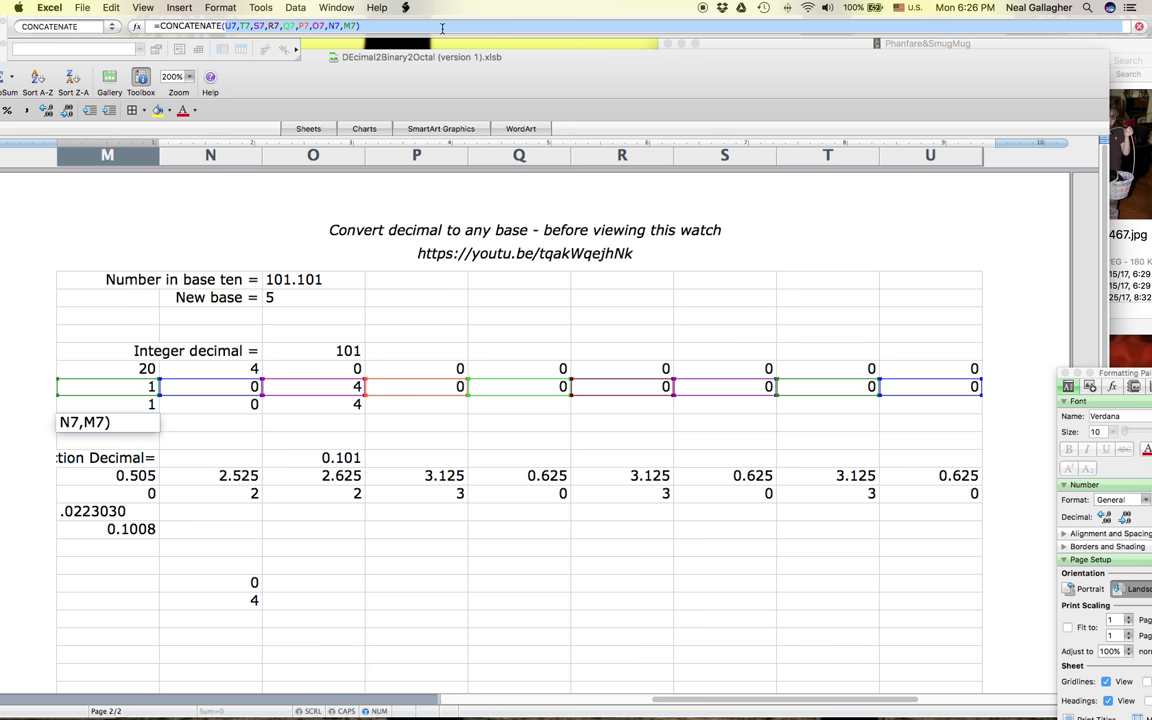
{"action": "key", "text": "BackSpace"}
{"action": "key", "text": "BackSpace"}
{"action": "key", "text": "BackSpace"}
{"action": "key", "text": "BackSpace"}
{"action": "key", "text": "BackSpace"}
{"action": "key", "text": "BackSpace"}
{"action": "key", "text": "BackSpace"}
{"action": "key", "text": "BackSpace"}
{"action": "key", "text": "BackSpace"}
{"action": "key", "text": "BackSpace"}
{"action": "key", "text": "BackSpace"}
{"action": "key", "text": "BackSpace"}
{"action": "key", "text": "BackSpace"}
{"action": "key", "text": "BackSpace"}
{"action": "key", "text": "BackSpace"}
{"action": "key", "text": "BackSpace"}
{"action": "key", "text": "BackSpace"}
{"action": "key", "text": "BackSpace"}
{"action": "key", "text": "BackSpace"}
{"action": "key", "text": "BackSpace"}
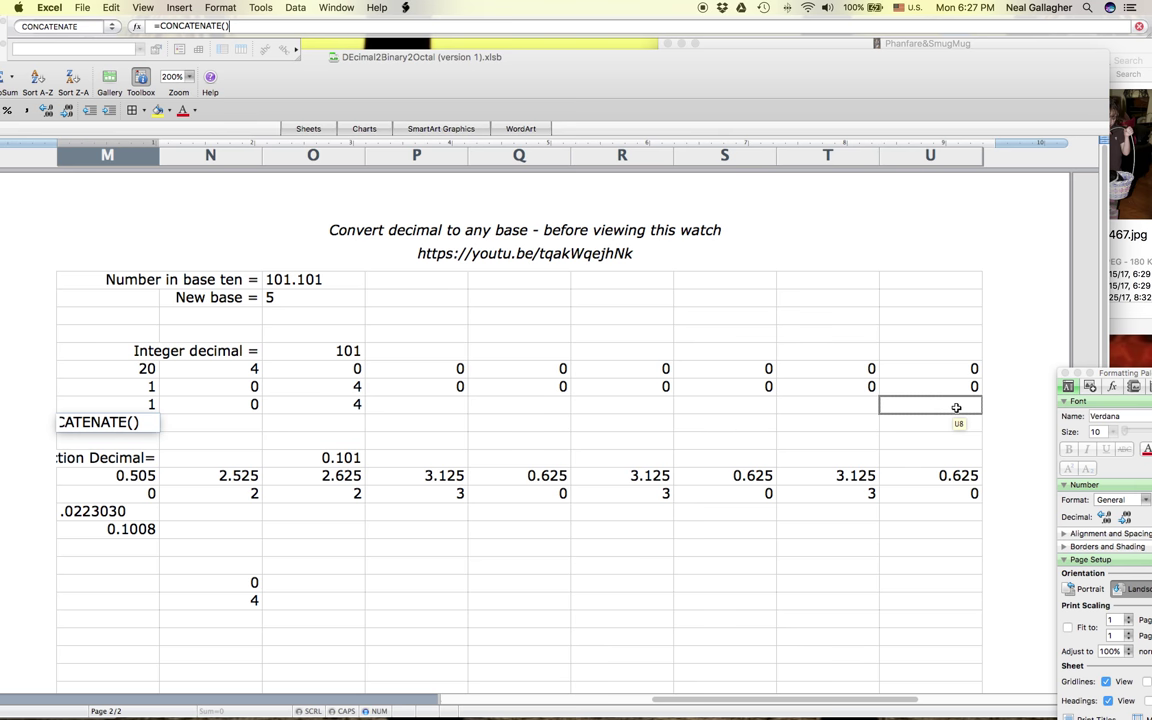
{"action": "left_click", "coordinate": [956, 408]}
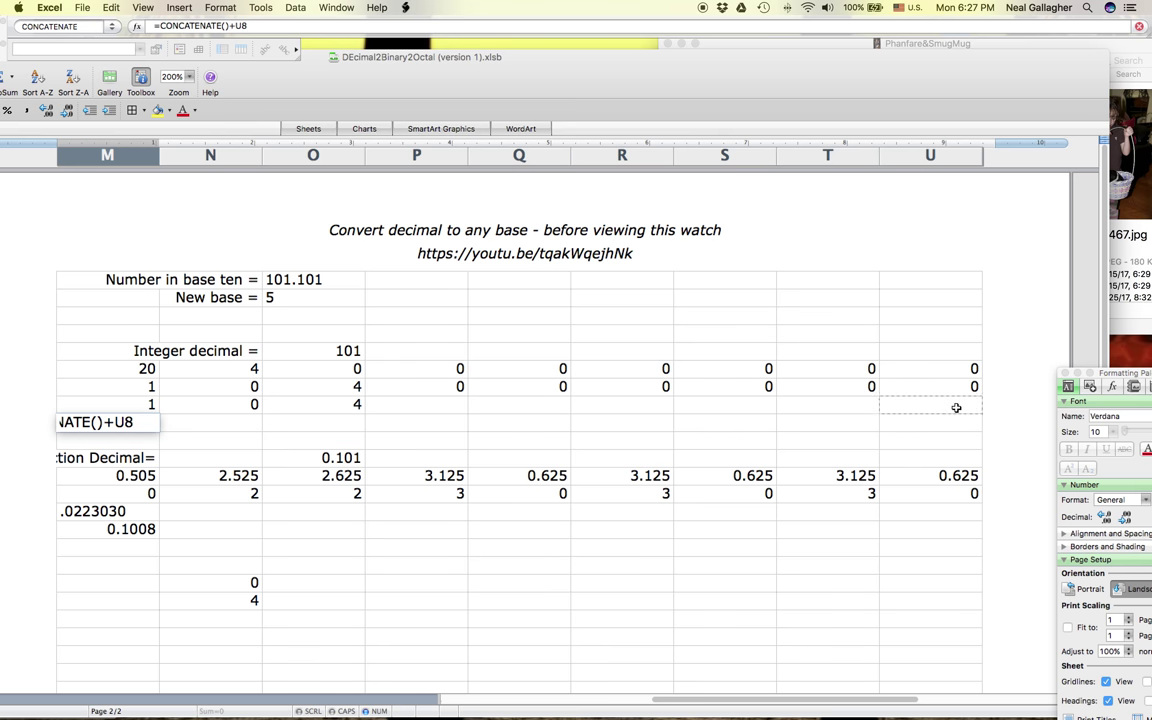
{"action": "key", "text": "BackSpace"}
{"action": "key", "text": "BackSpace"}
{"action": "key", "text": "BackSpace"}
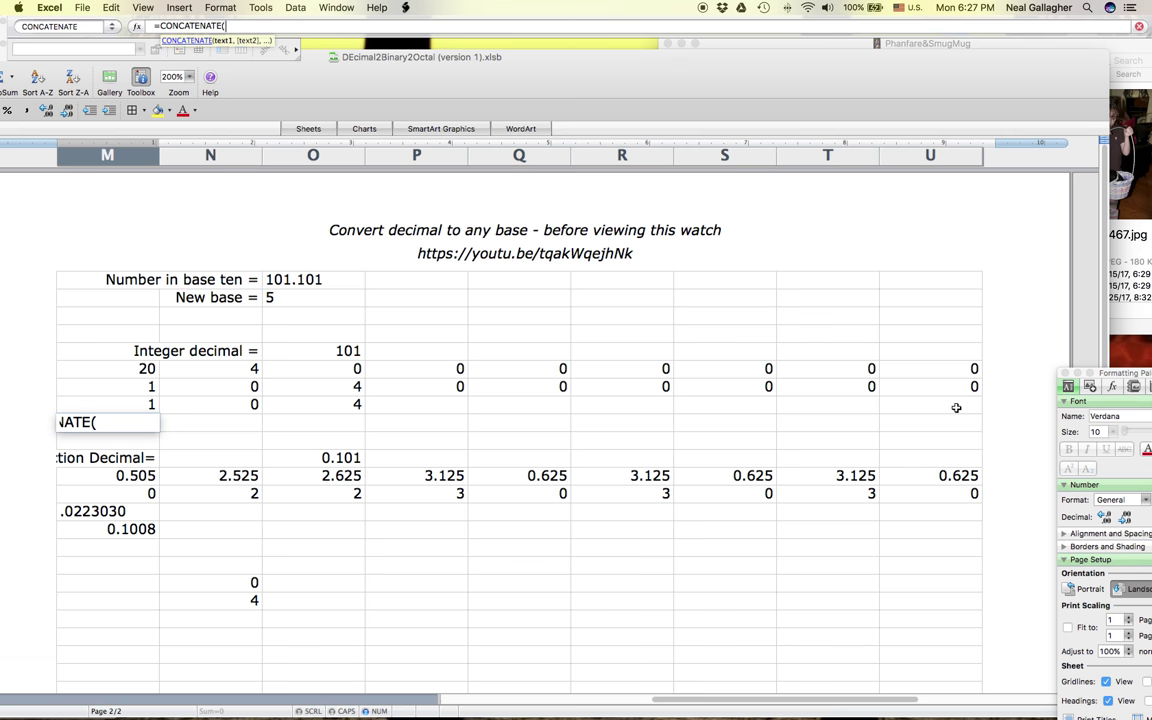
- Make M9 concatenate U8,T8,S8,R8,Q8,P8,O8,N8,M8, showing 401
{"action": "left_click", "coordinate": [956, 407]}
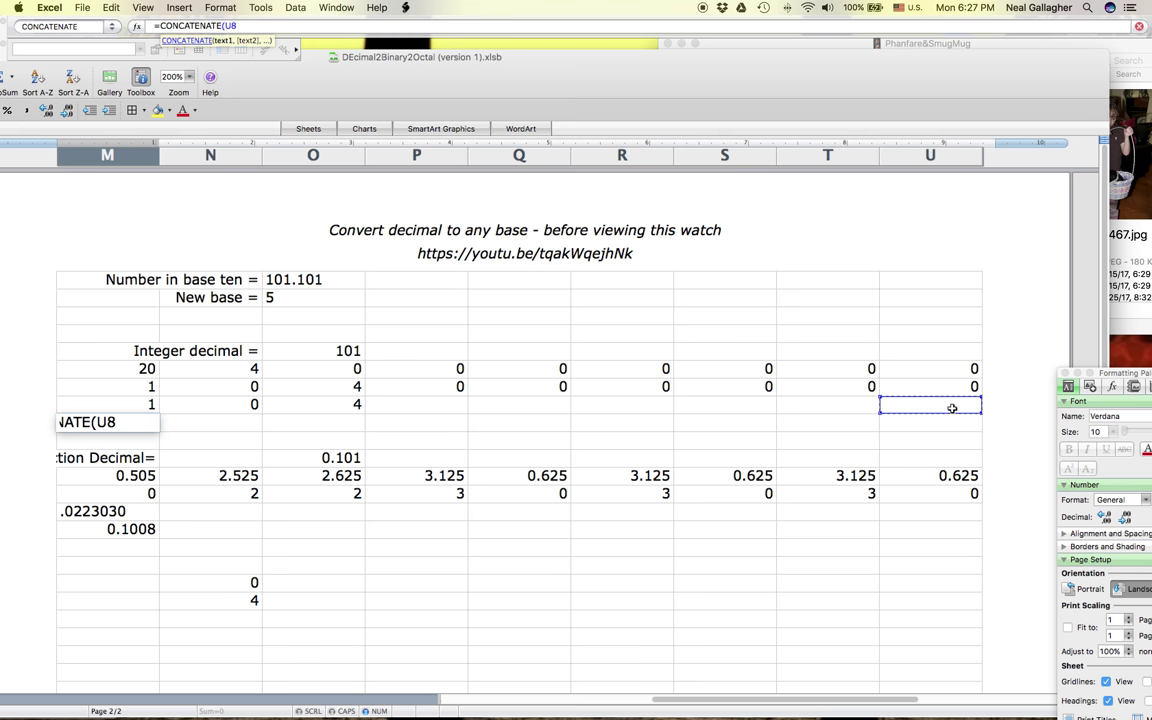
{"action": "type", "text": ","}
{"action": "left_click", "coordinate": [845, 410]}
{"action": "type", "text": ","}
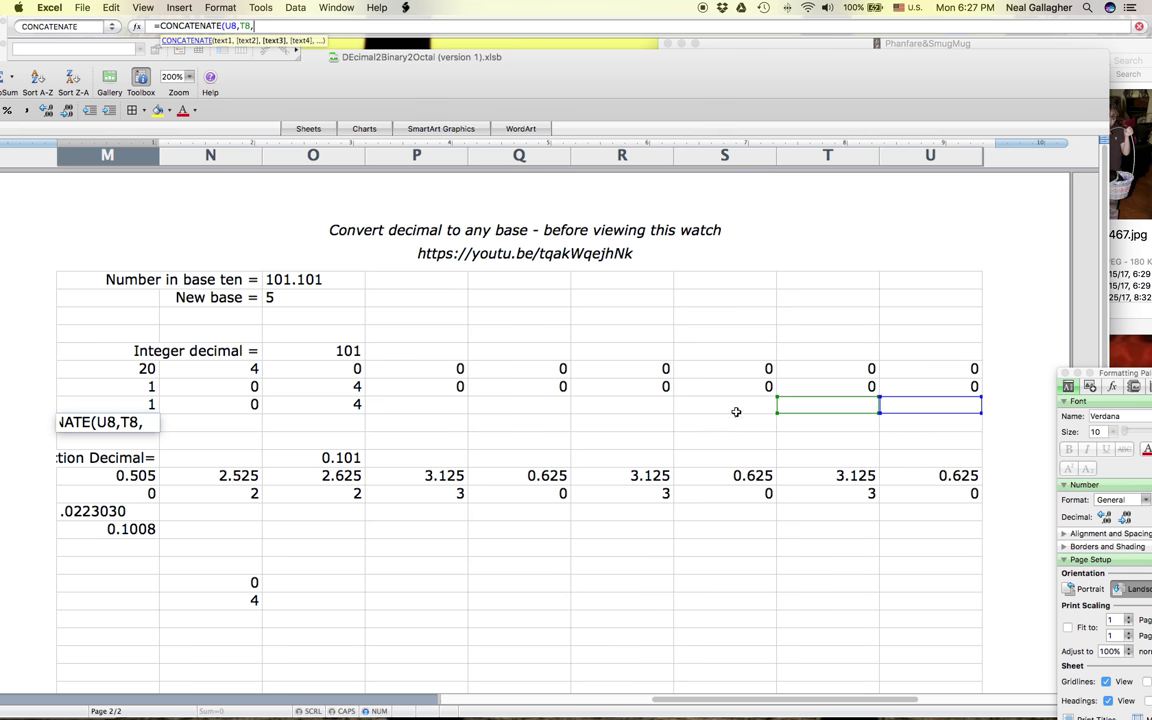
{"action": "left_click", "coordinate": [695, 408]}
{"action": "type", "text": ","}
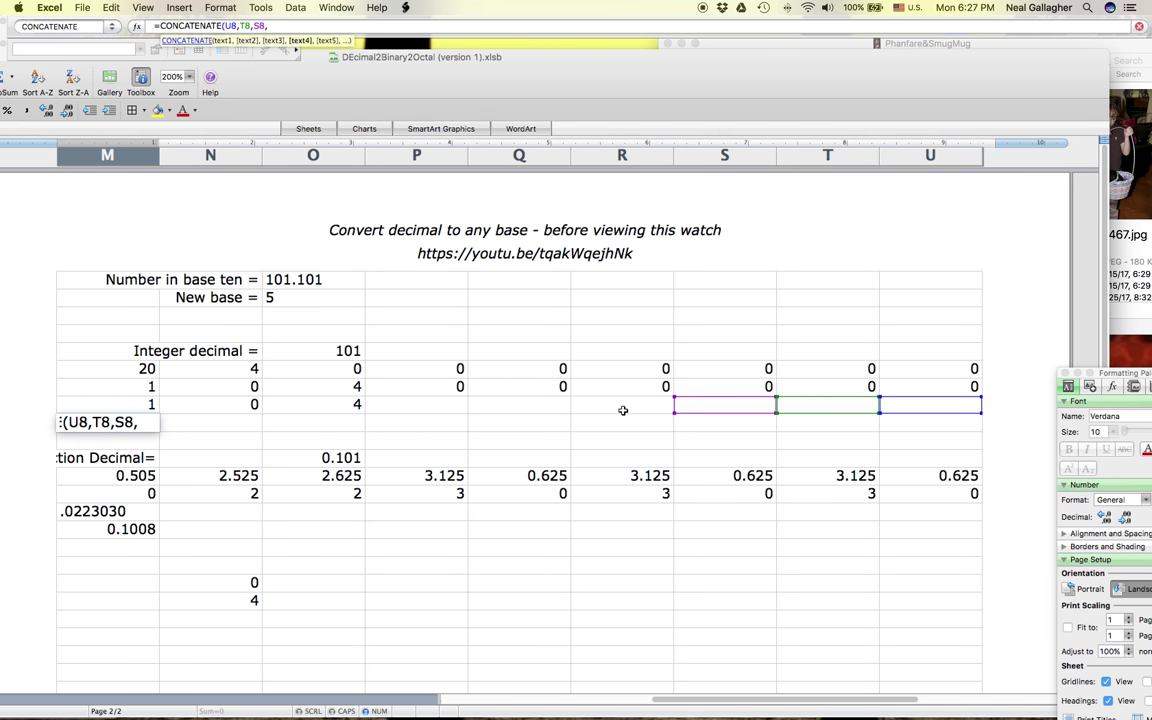
{"action": "left_click", "coordinate": [605, 408]}
{"action": "type", "text": ","}
{"action": "left_click", "coordinate": [532, 408]}
{"action": "type", "text": ","}
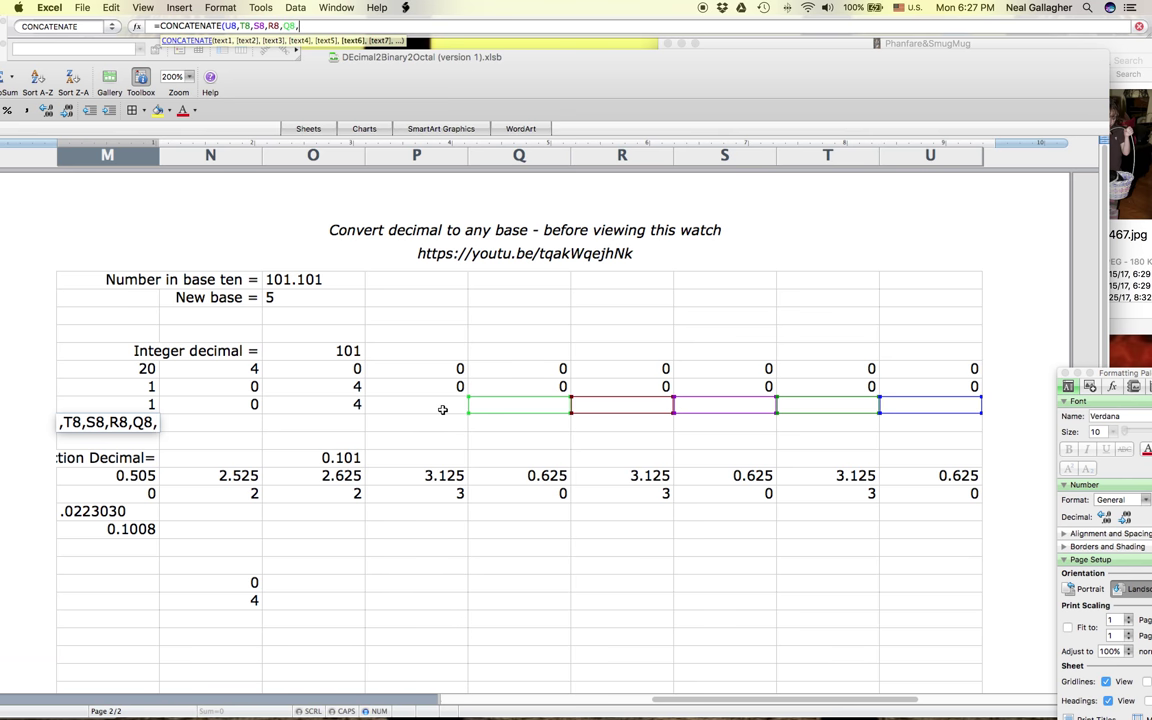
{"action": "left_click", "coordinate": [443, 410]}
{"action": "type", "text": ","}
{"action": "left_click", "coordinate": [330, 406]}
{"action": "type", "text": ","}
{"action": "left_click", "coordinate": [195, 405]}
{"action": "type", "text": ","}
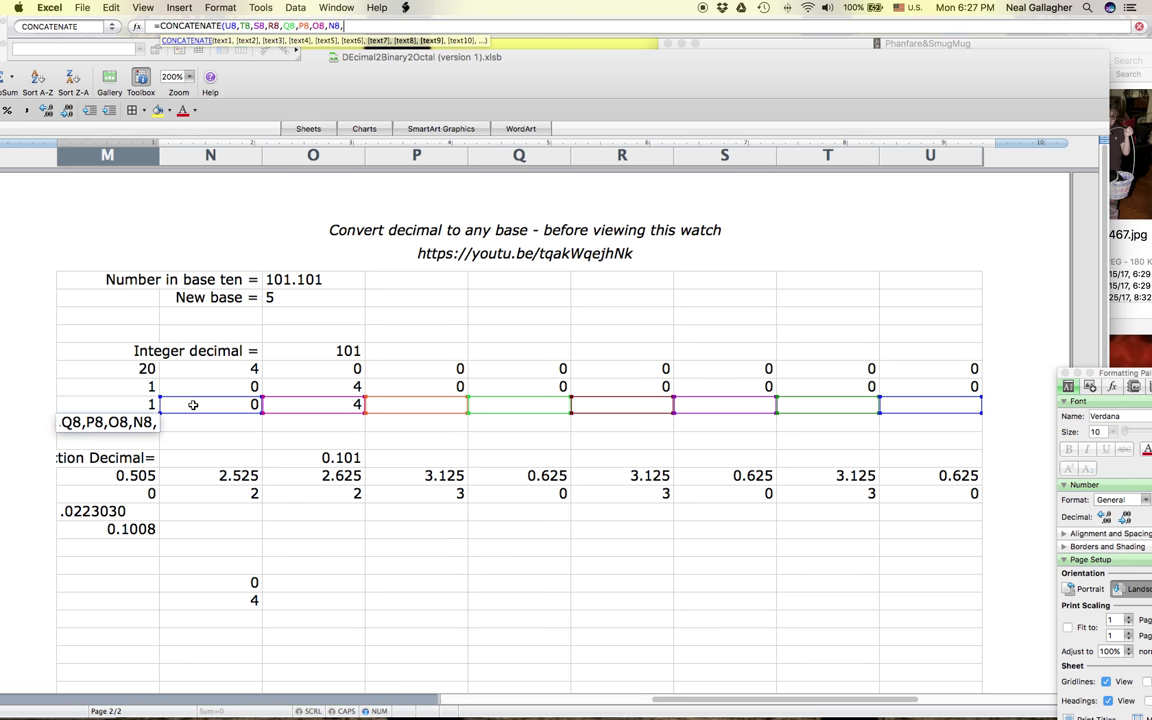
{"action": "left_click", "coordinate": [144, 406]}
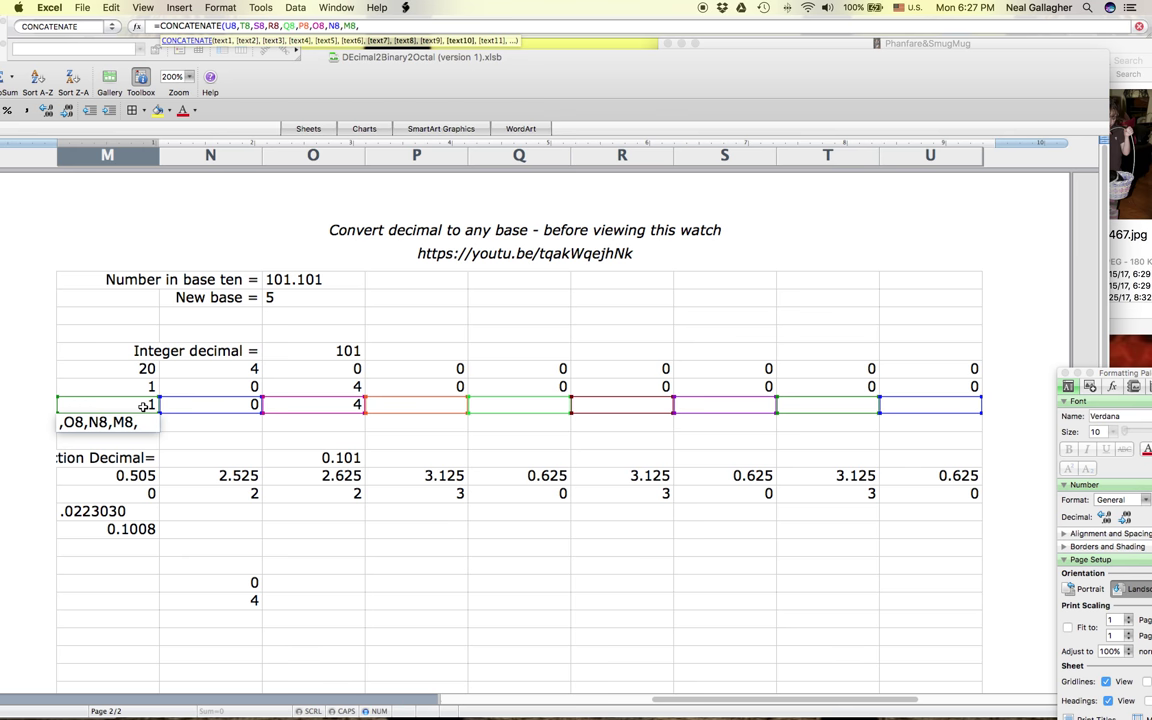
{"action": "type", "text": ",)"}
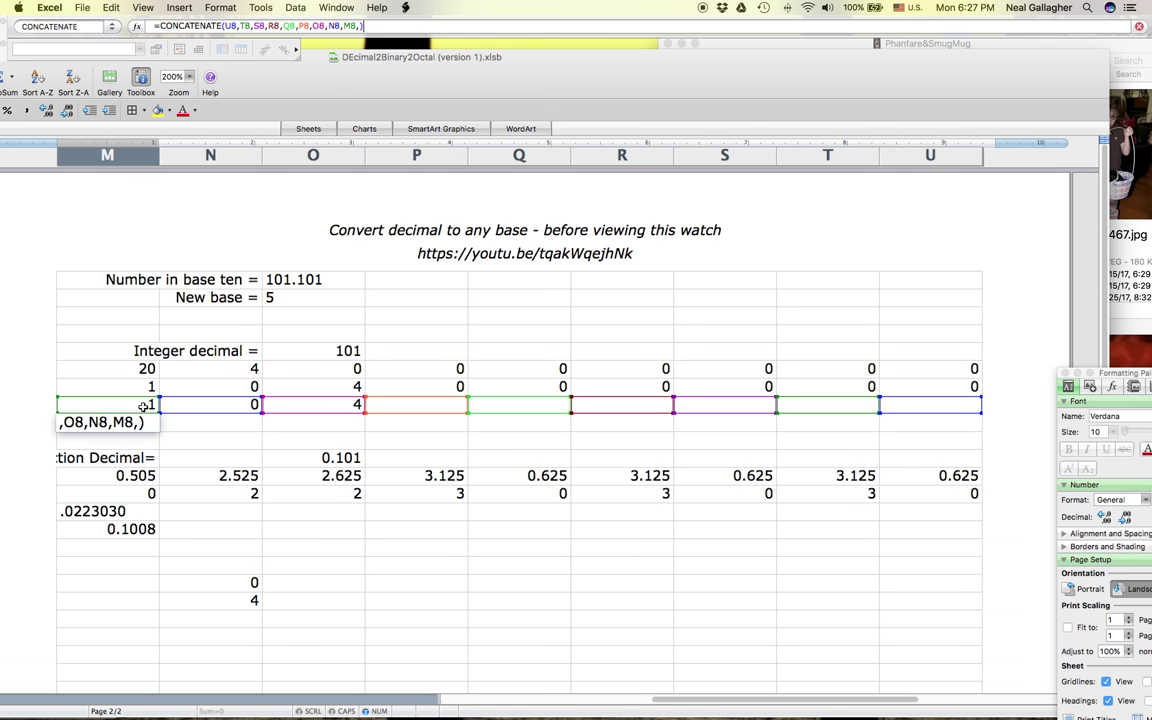
{"action": "key", "text": "Return"}
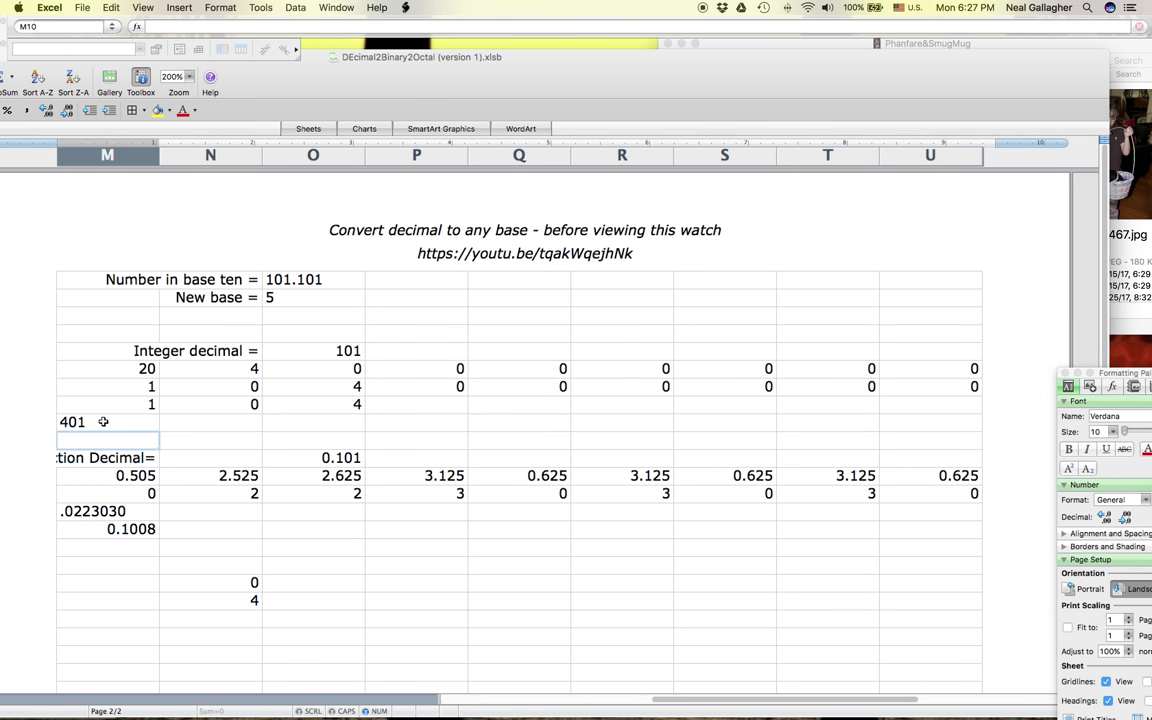
{"action": "left_click", "coordinate": [102, 422]}
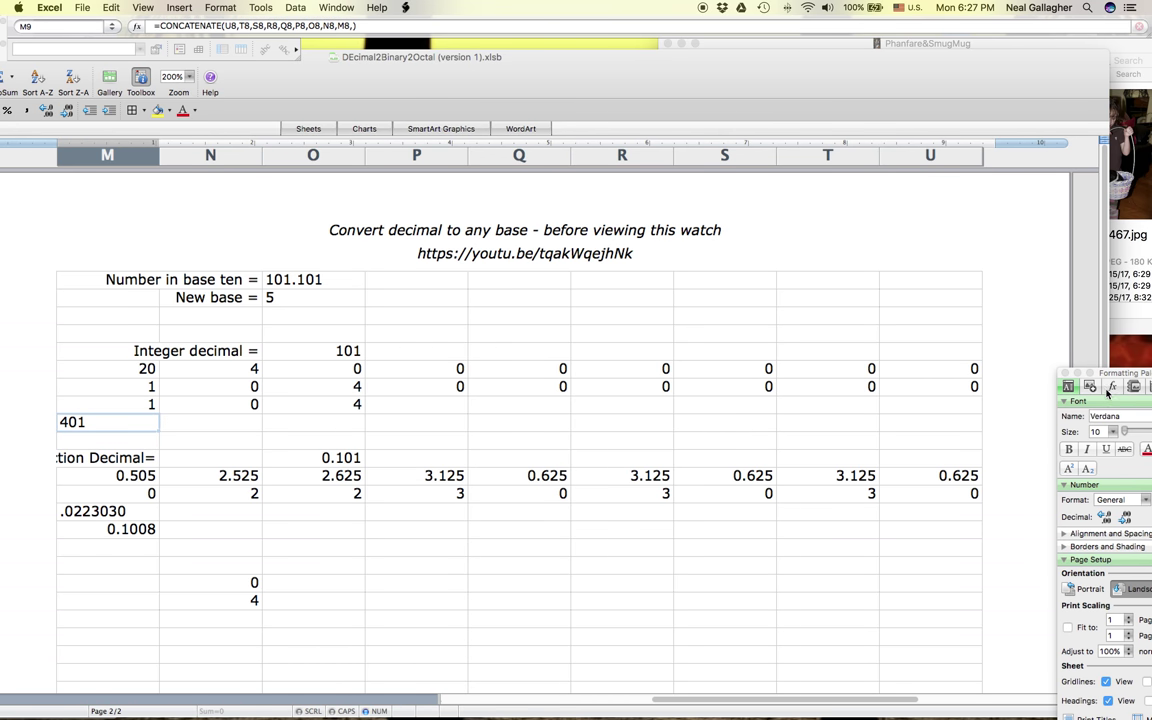
- Bring the Formatting Palette closer and right-align 401 in M9 from its Alignment and Spacing options
{"action": "left_click_drag", "start_coordinate": [1106, 392], "coordinate": [885, 197]}
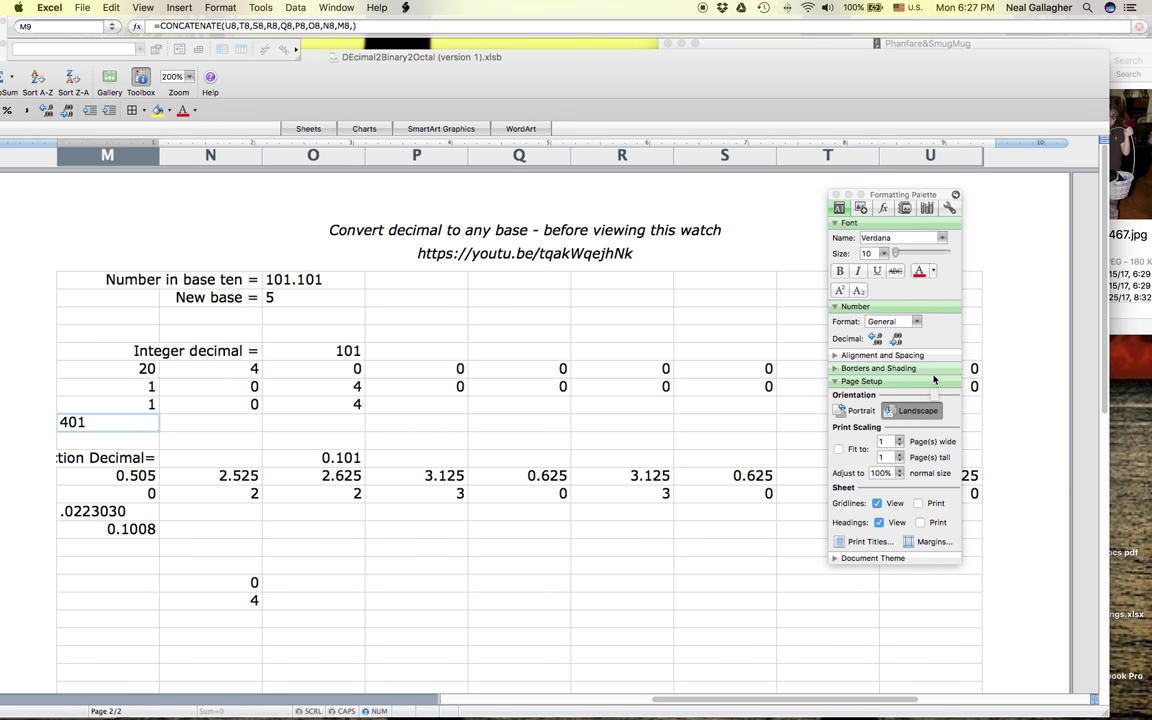
{"action": "left_click", "coordinate": [837, 355]}
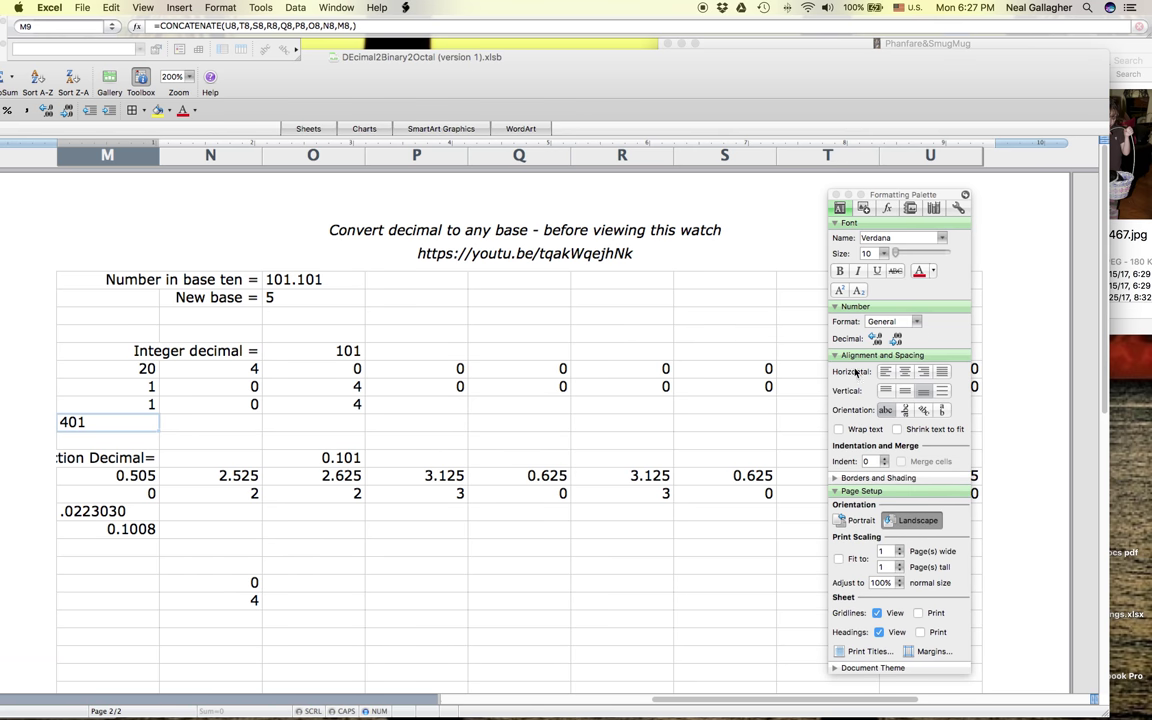
{"action": "left_click", "coordinate": [922, 373]}
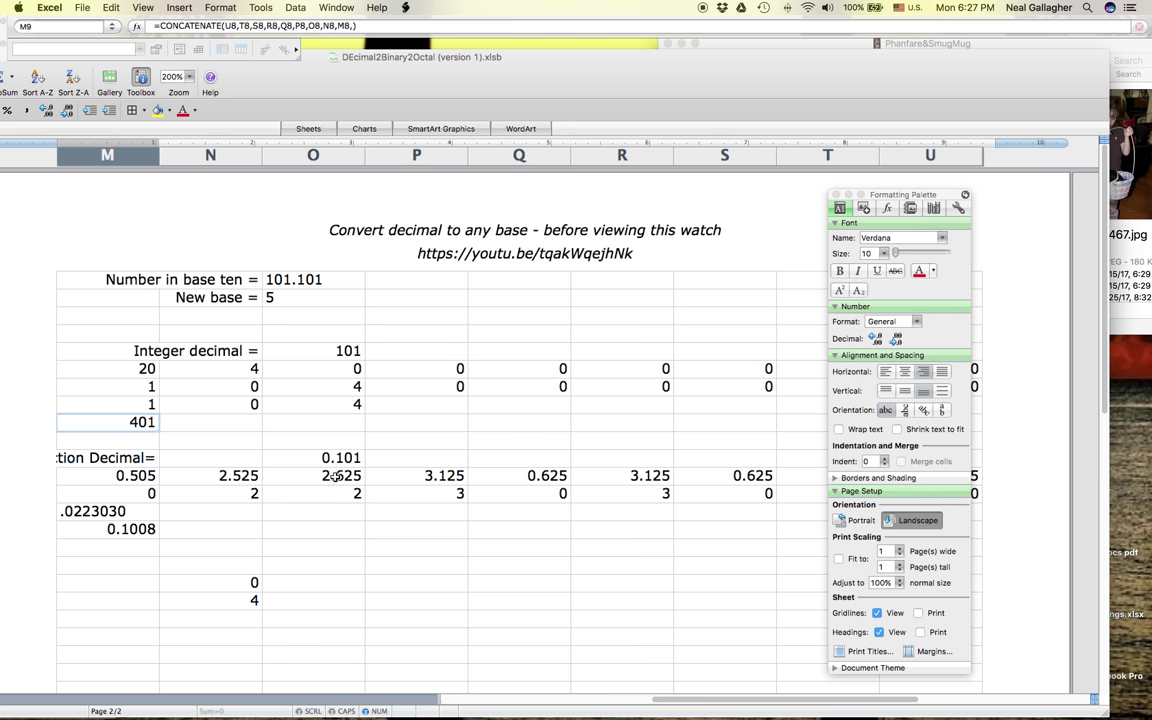
{"action": "scroll", "coordinate": [343, 473], "scroll_direction": "left", "scroll_amount": 2}
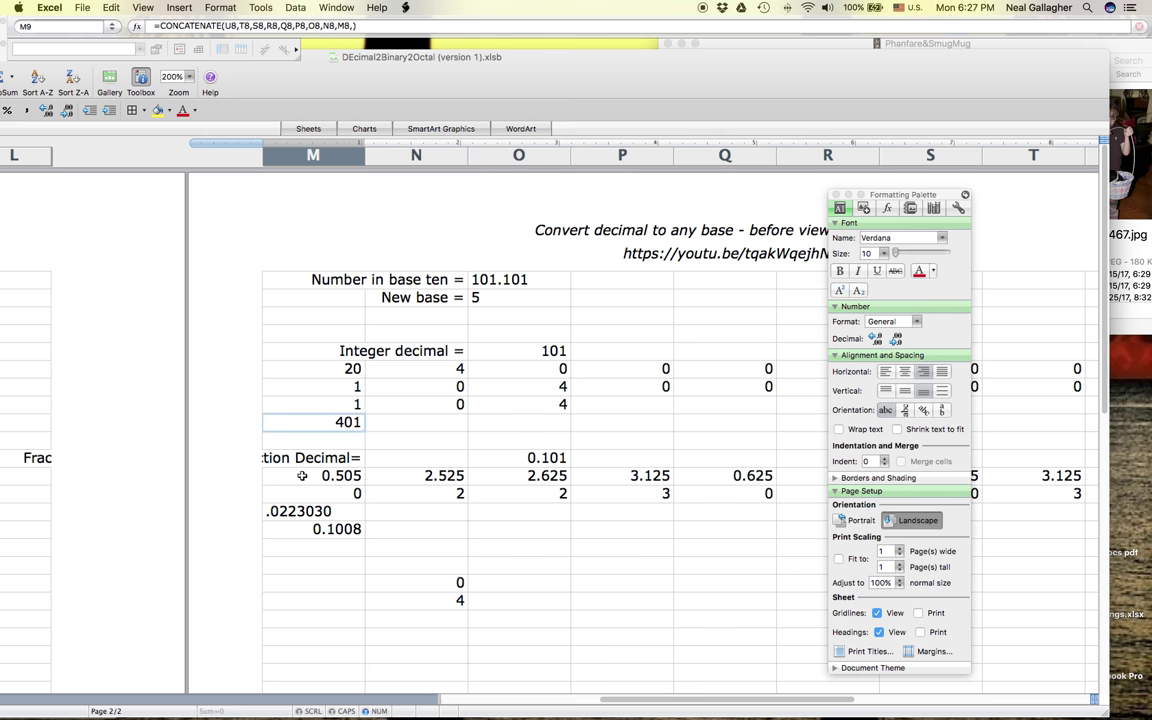
{"action": "scroll", "coordinate": [303, 465], "scroll_direction": "left", "scroll_amount": 5}
{"action": "scroll", "coordinate": [306, 467], "scroll_direction": "right", "scroll_amount": 3}
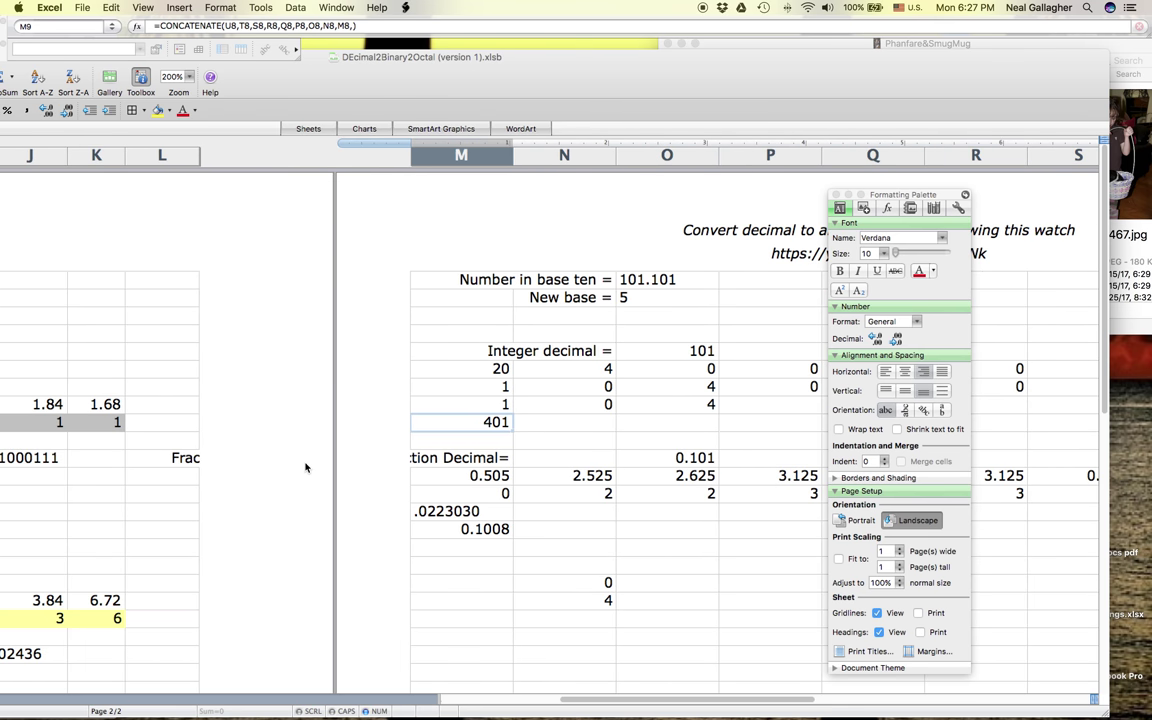
{"action": "scroll", "coordinate": [306, 467], "scroll_direction": "left", "scroll_amount": 7}
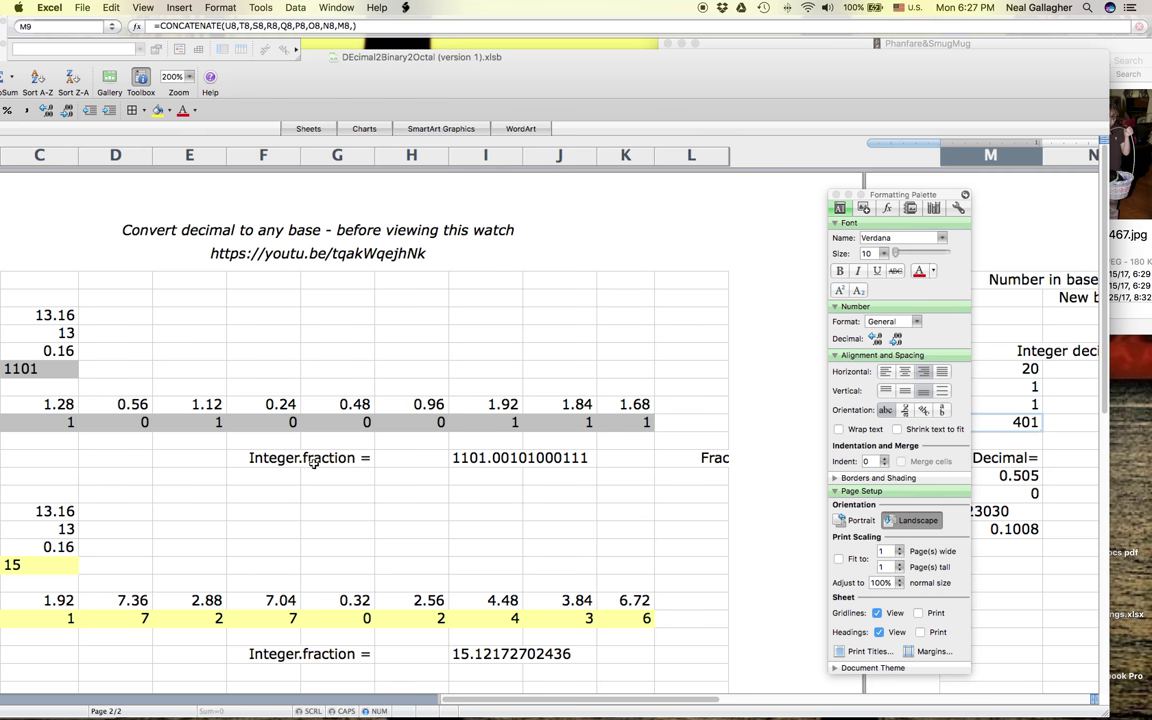
{"action": "scroll", "coordinate": [340, 456], "scroll_direction": "right", "scroll_amount": 6}
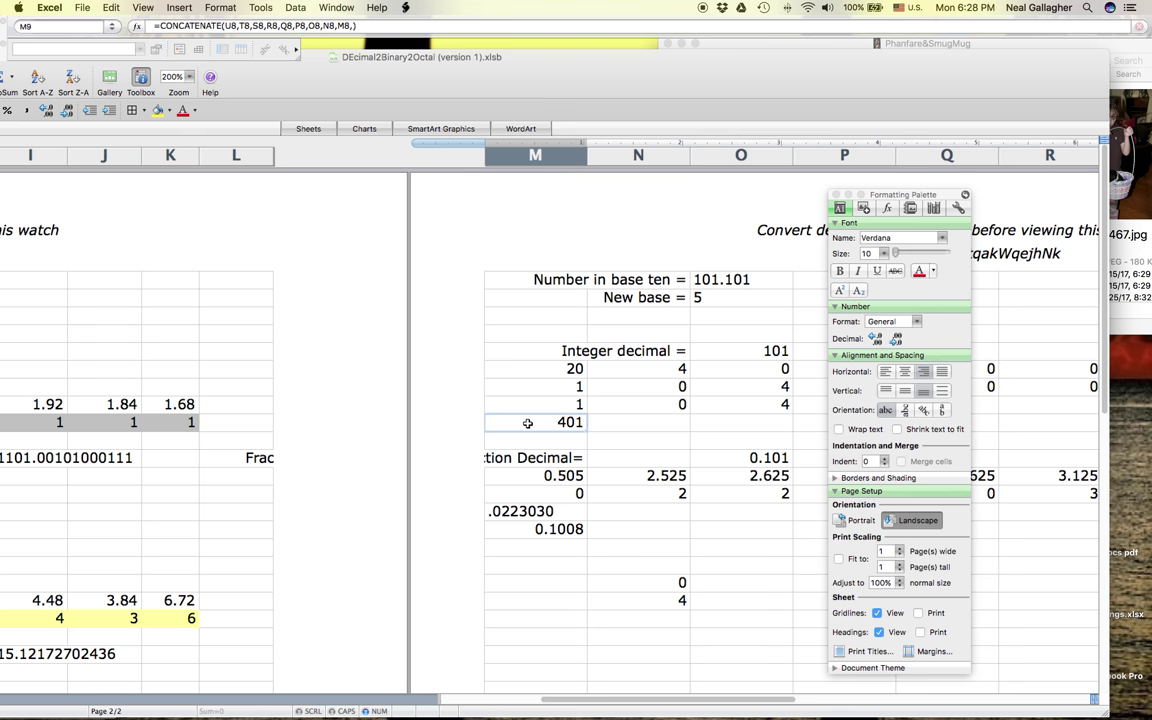
- Check M9's formula, then move the workbook window and Formatting Palette aside to show the base-5 section
{"action": "double_click", "coordinate": [527, 423]}
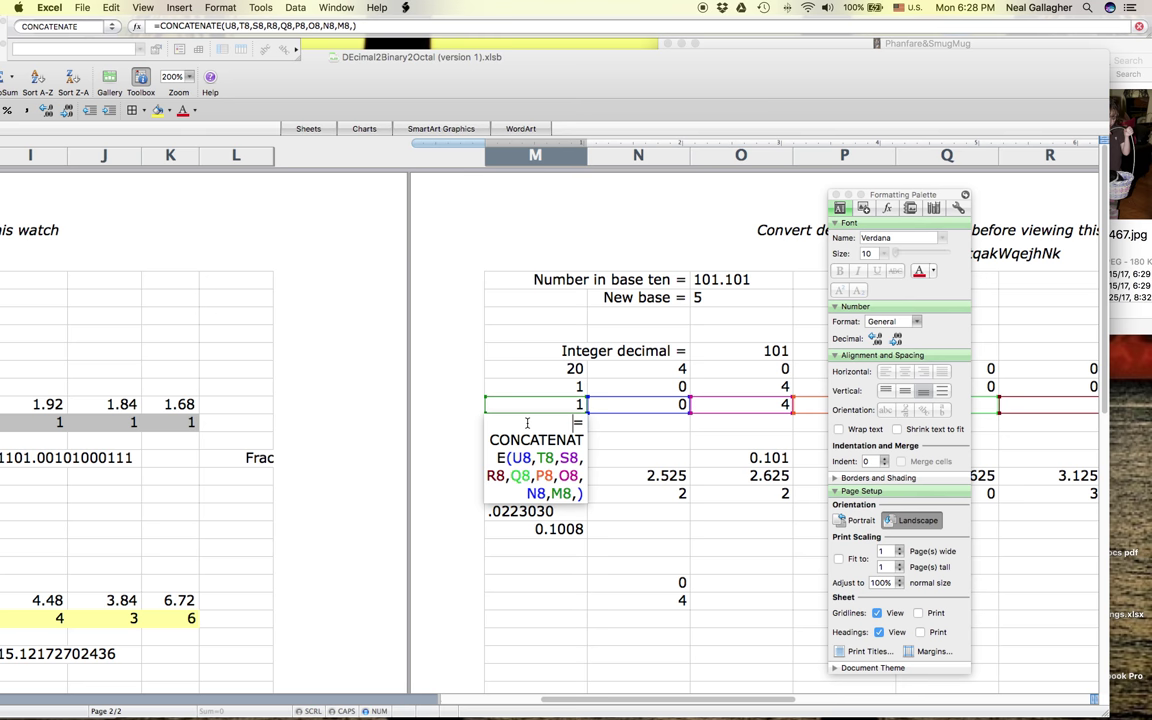
{"action": "key", "text": "Escape"}
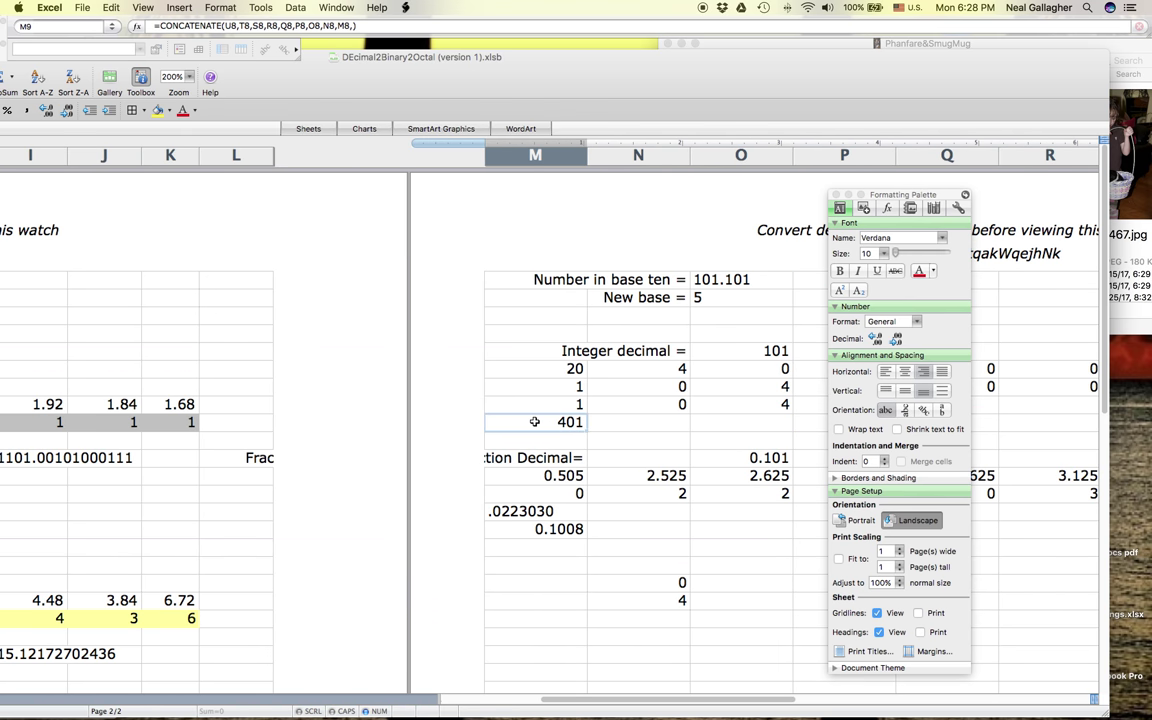
{"action": "scroll", "coordinate": [535, 422], "scroll_direction": "left", "scroll_amount": 5}
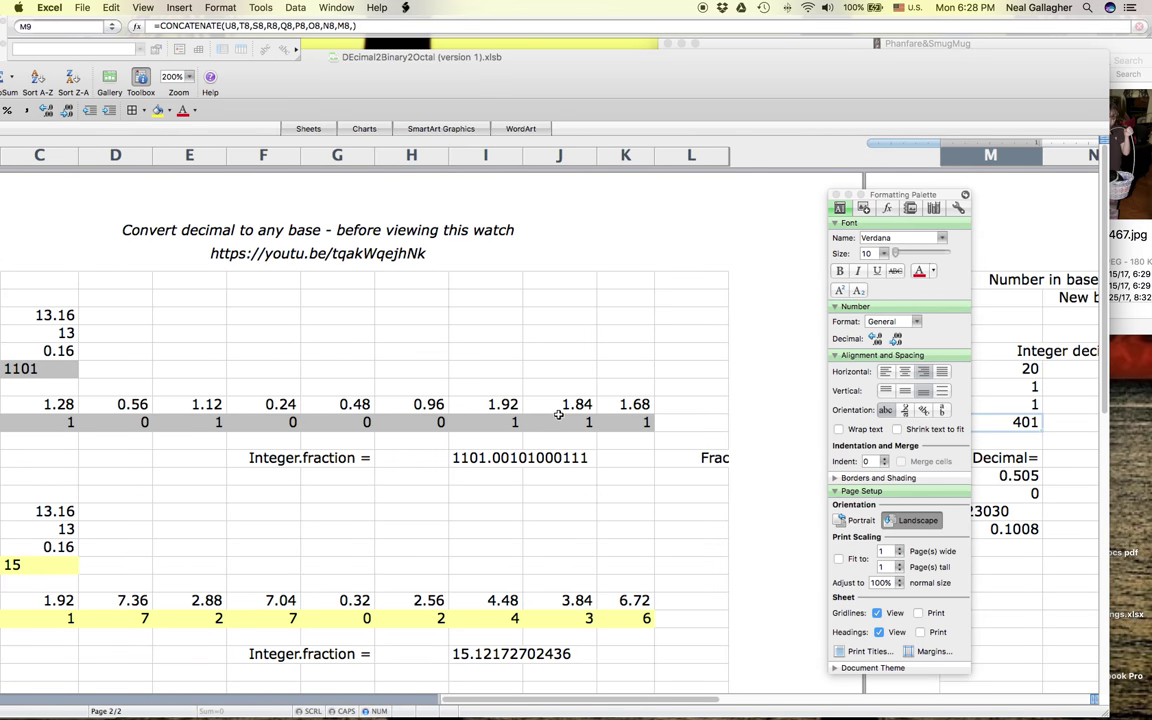
{"action": "left_click_drag", "start_coordinate": [638, 57], "coordinate": [772, 57]}
{"action": "scroll", "coordinate": [682, 300], "scroll_direction": "right", "scroll_amount": 3}
{"action": "scroll", "coordinate": [682, 298], "scroll_direction": "right", "scroll_amount": 5}
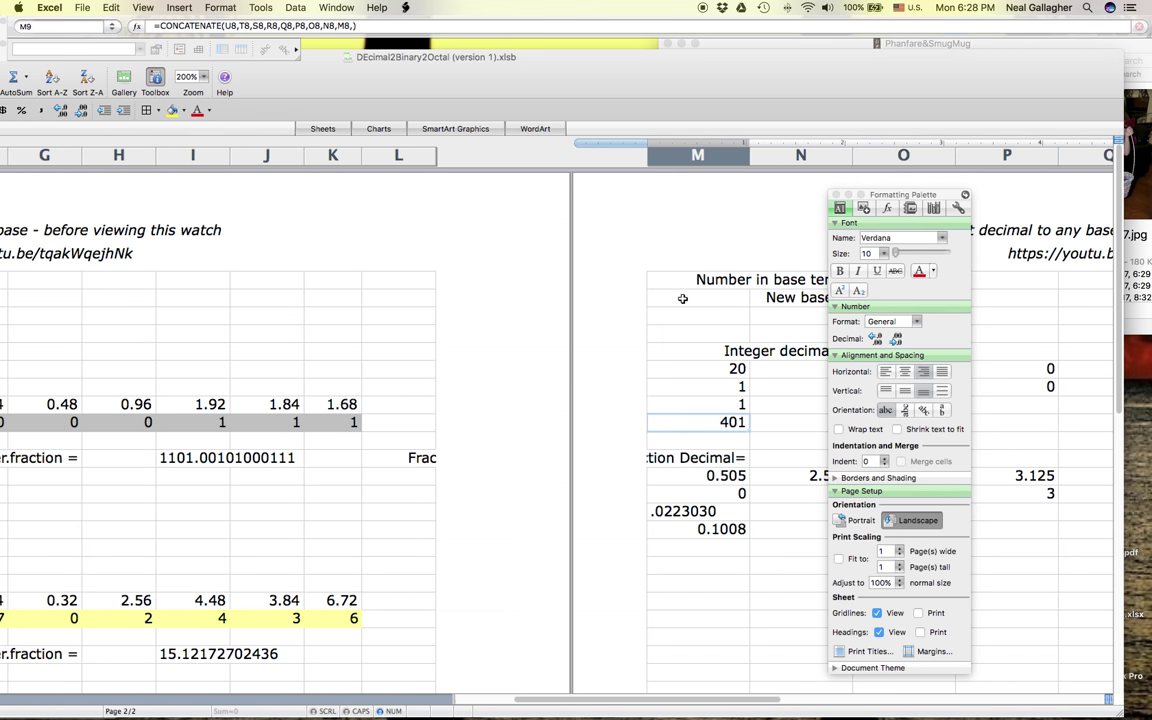
{"action": "scroll", "coordinate": [684, 299], "scroll_direction": "right", "scroll_amount": 5}
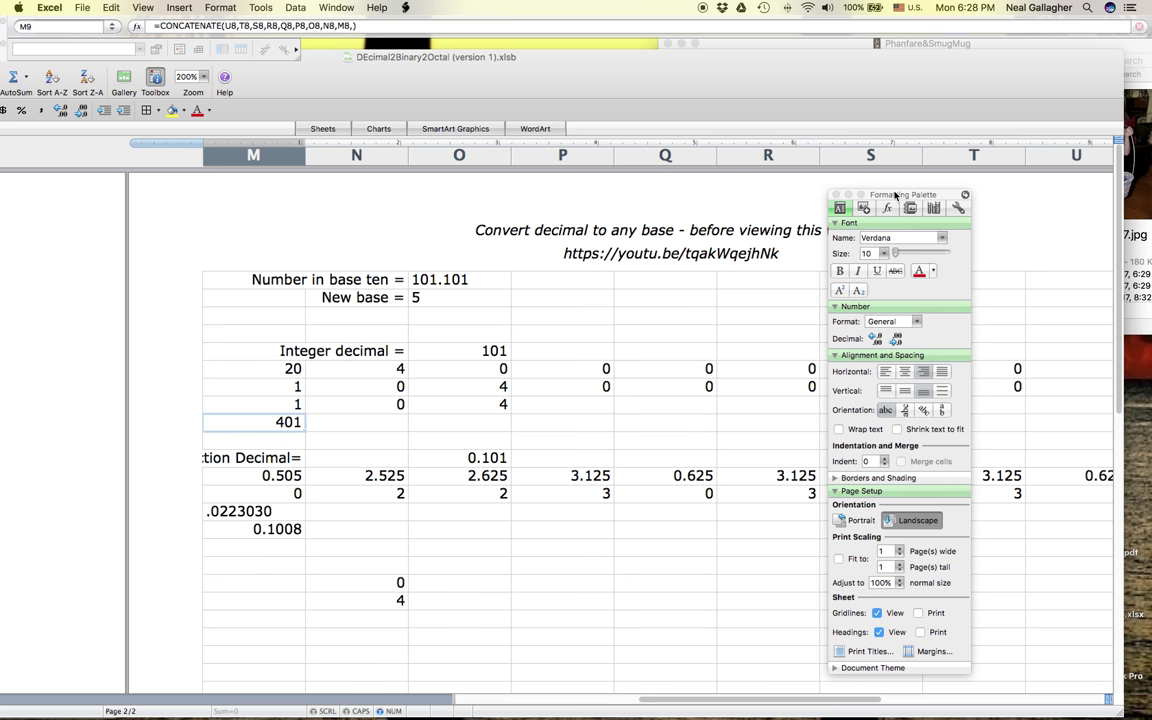
{"action": "left_click_drag", "start_coordinate": [876, 199], "coordinate": [1120, 252]}
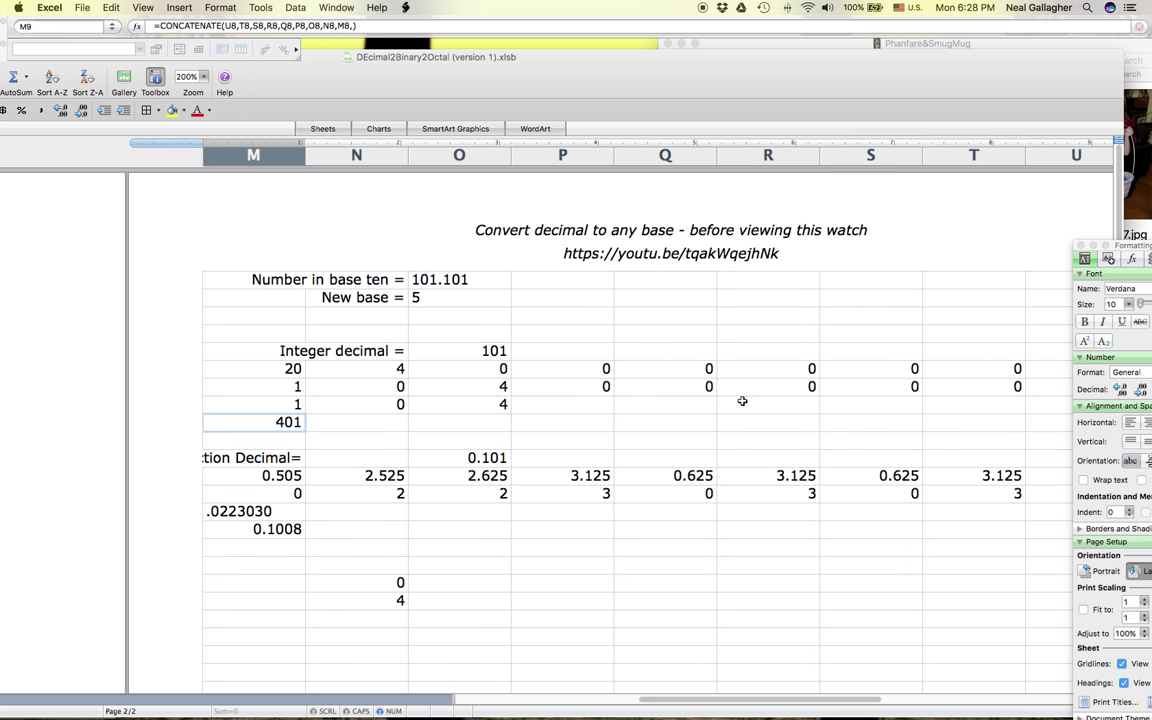
- Merge M9:N9 with the Merge cells option under Format Cells > Alignment, then open the merged cell's formula
{"action": "left_click", "coordinate": [352, 424], "text": "shift"}
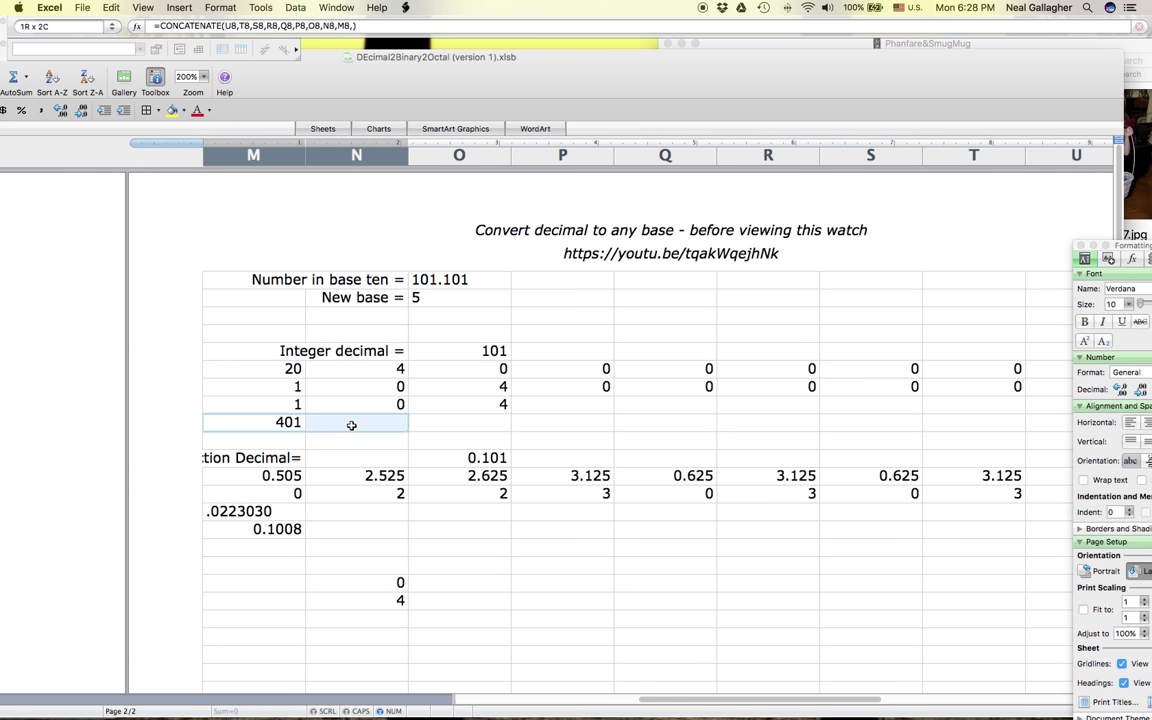
{"action": "left_click", "coordinate": [220, 8]}
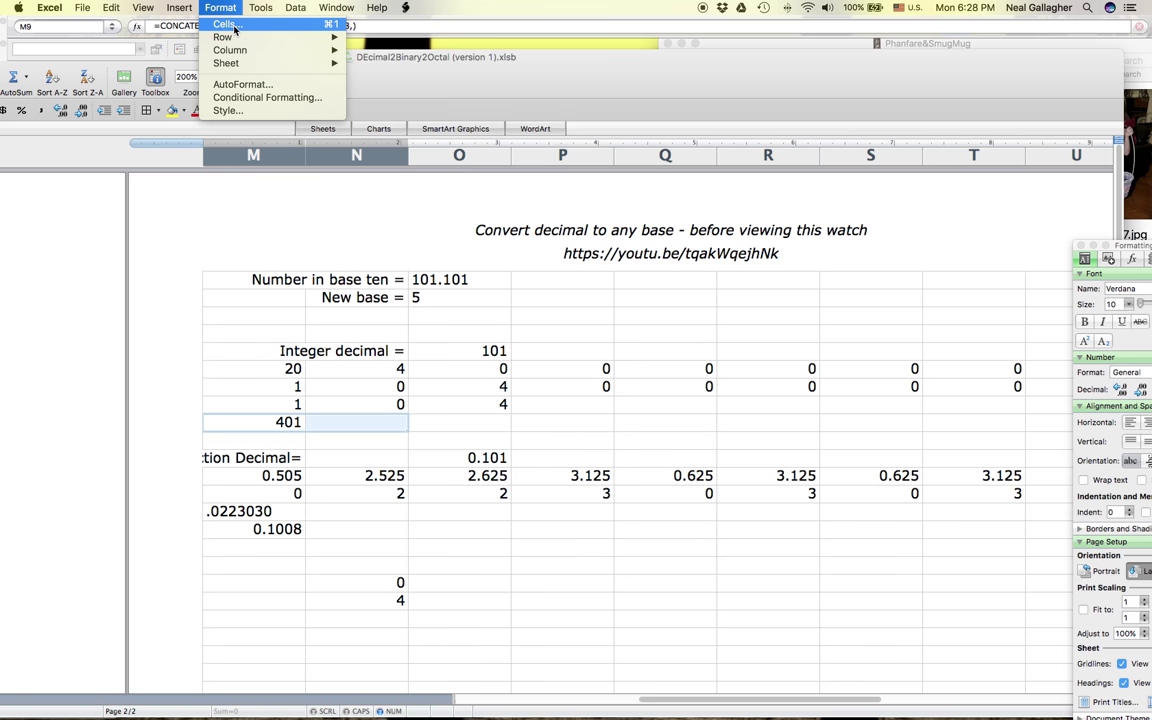
{"action": "left_click", "coordinate": [226, 28]}
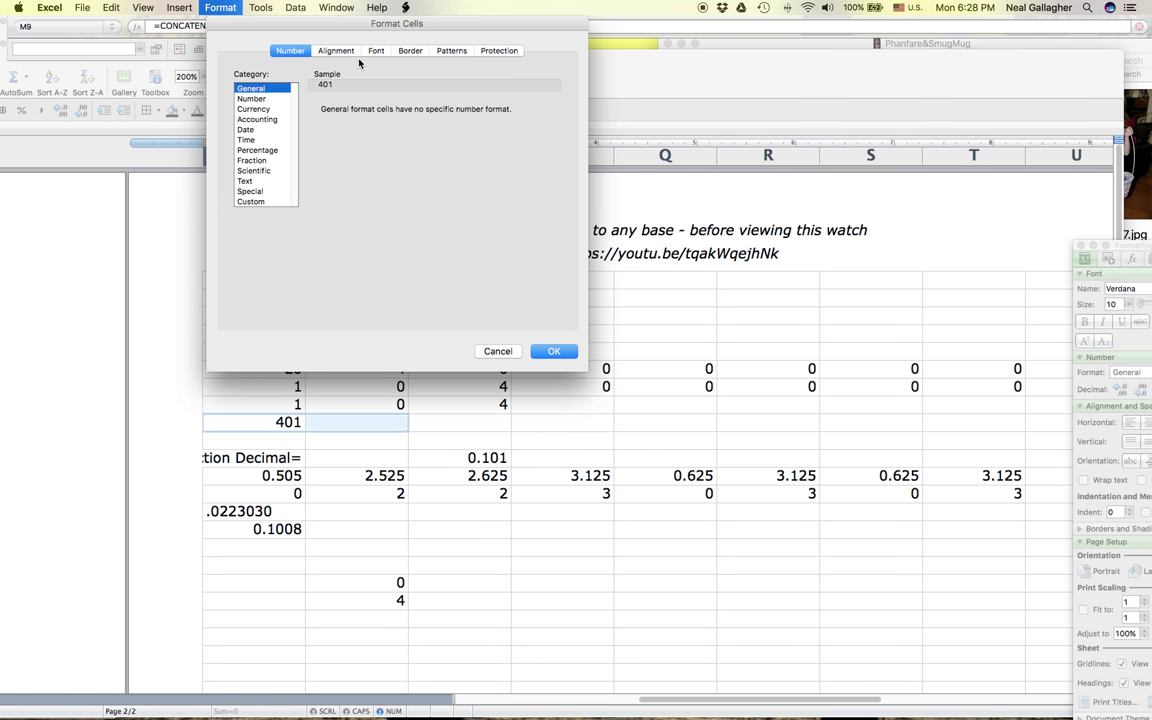
{"action": "left_click", "coordinate": [320, 50]}
{"action": "left_click", "coordinate": [249, 237]}
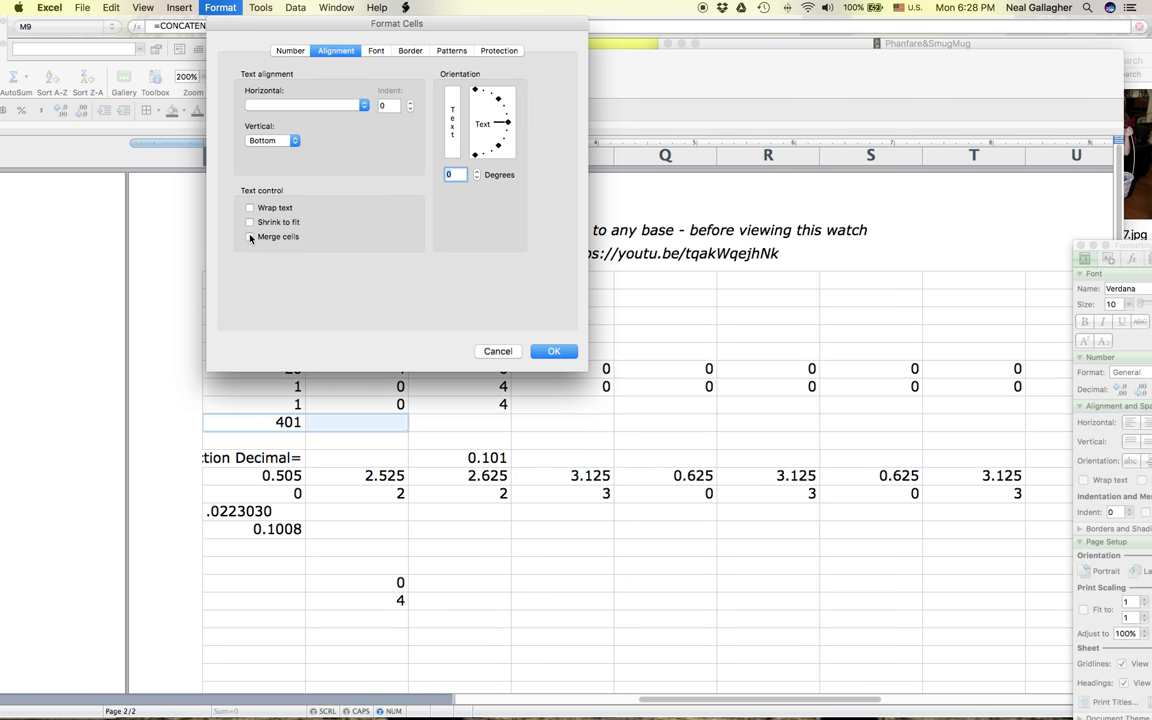
{"action": "left_click", "coordinate": [551, 350]}
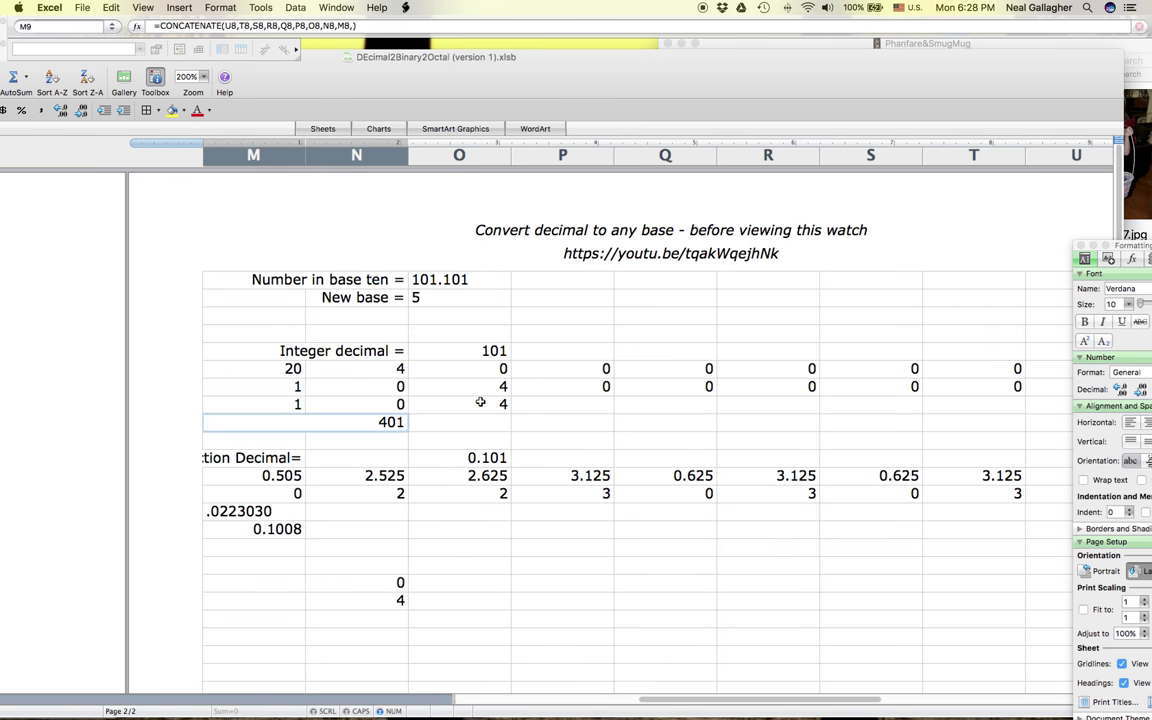
{"action": "double_click", "coordinate": [240, 422]}
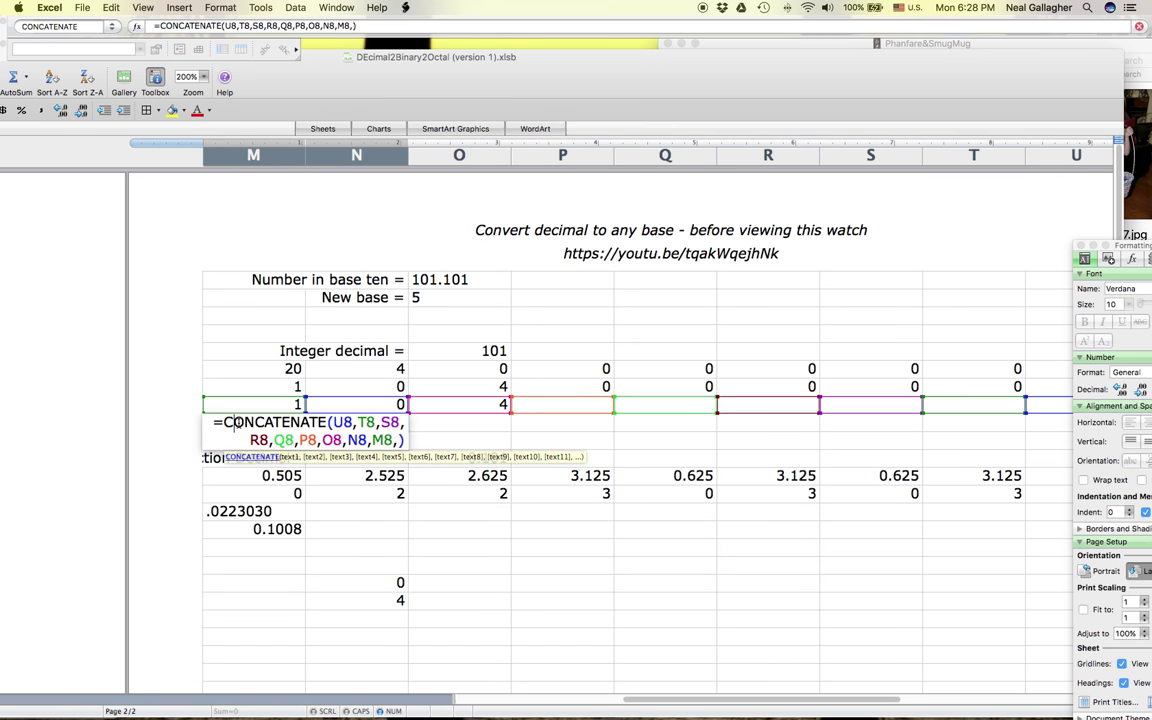
{"action": "key", "text": "Escape"}
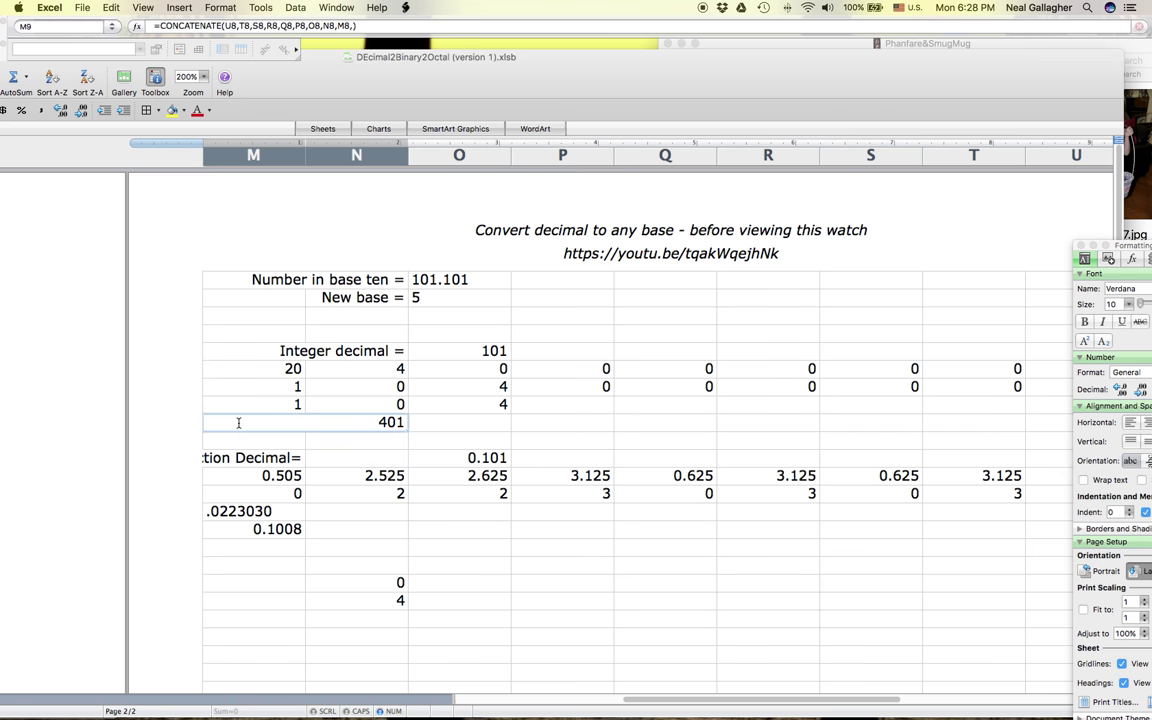
{"action": "right_click", "coordinate": [239, 424]}
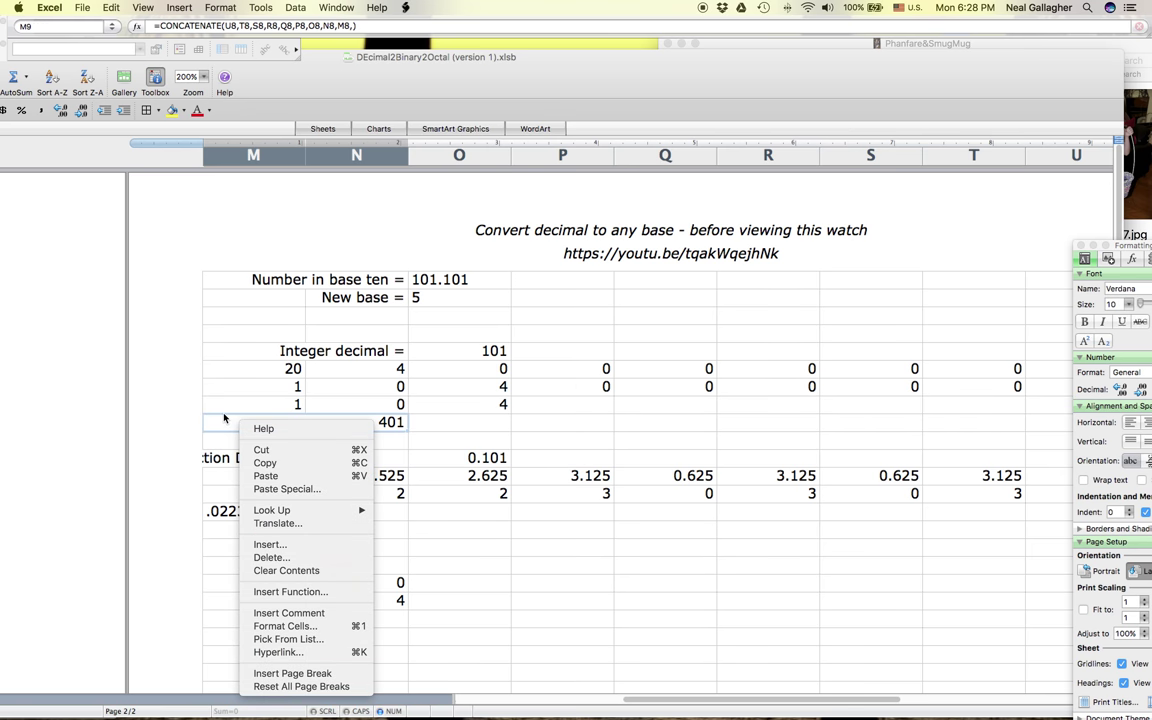
{"action": "left_click", "coordinate": [222, 422]}
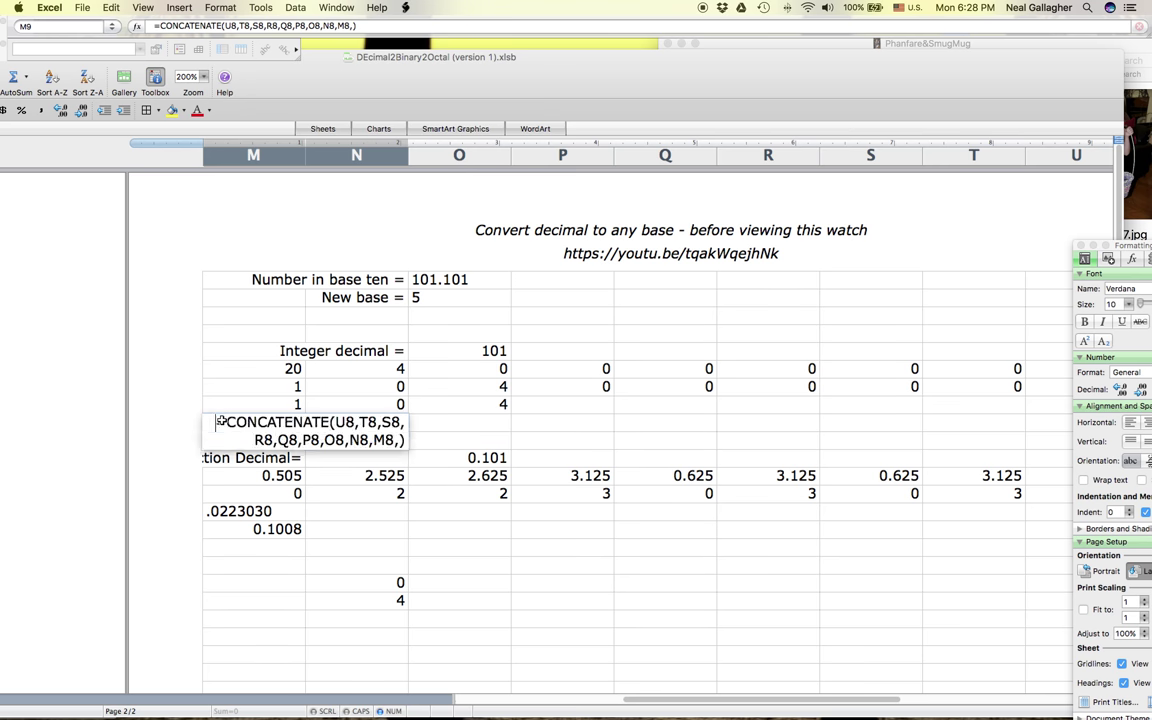
{"action": "type", "text": "N"}
{"action": "key", "text": "BackSpace"}
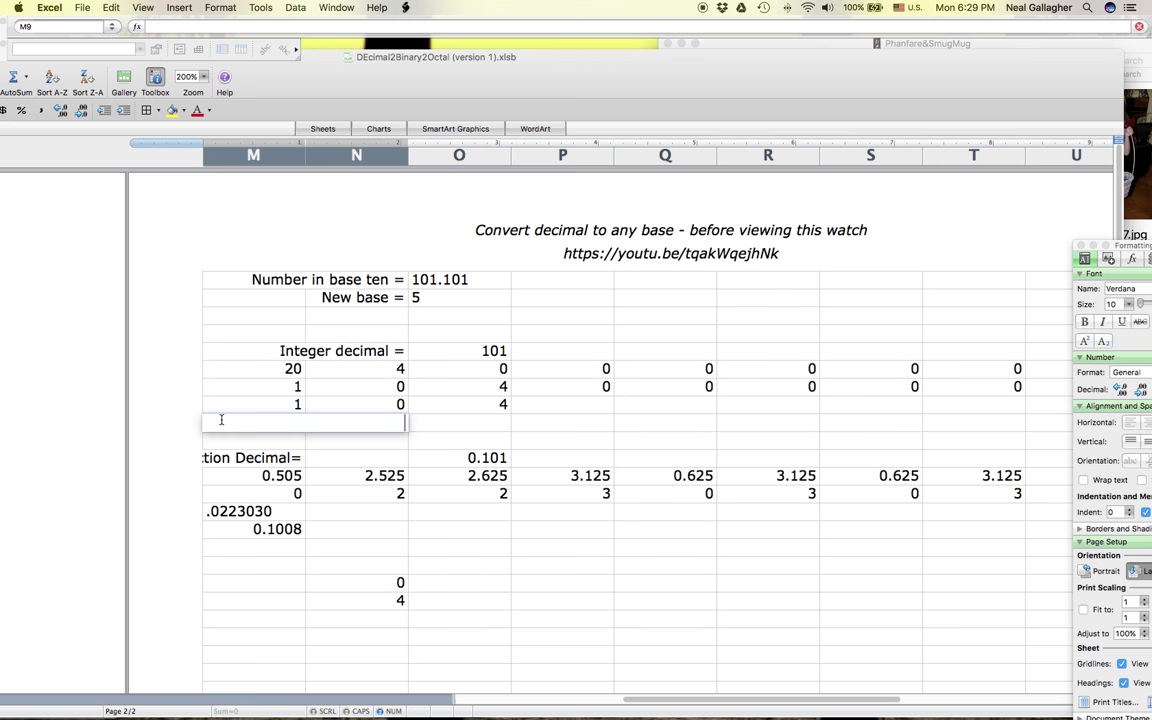
{"action": "left_click", "coordinate": [109, 8]}
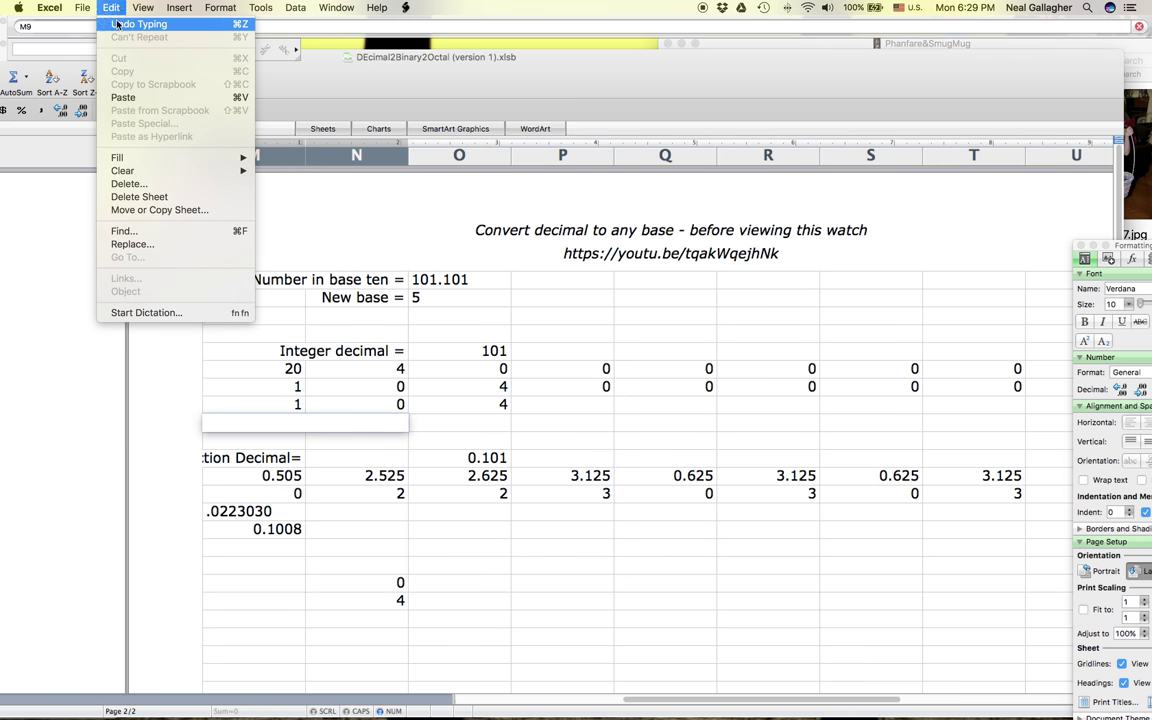
{"action": "left_click", "coordinate": [117, 24]}
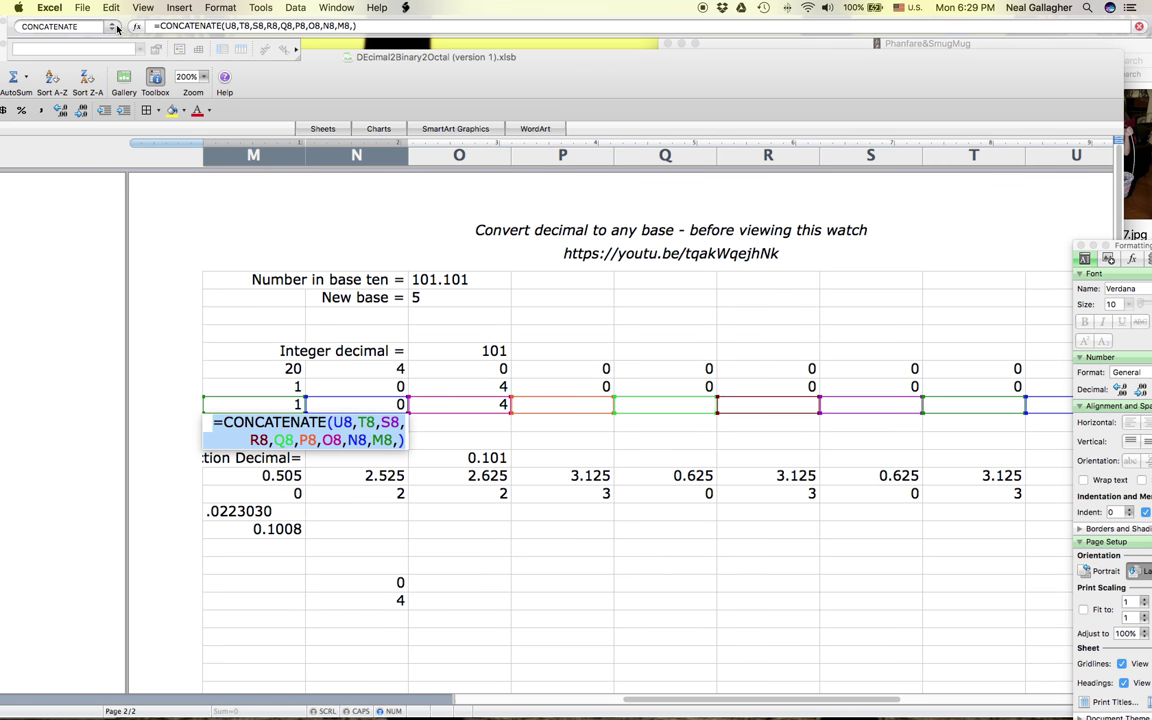
{"action": "left_click", "coordinate": [117, 28]}
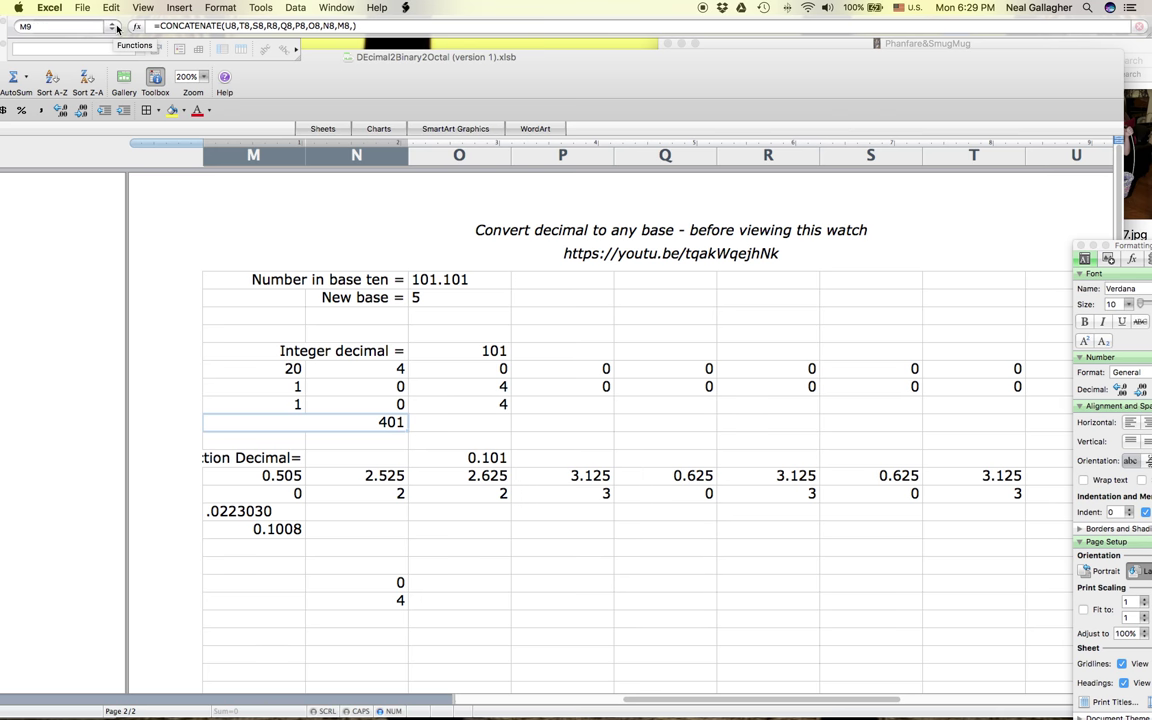
{"action": "right_click", "coordinate": [253, 424]}
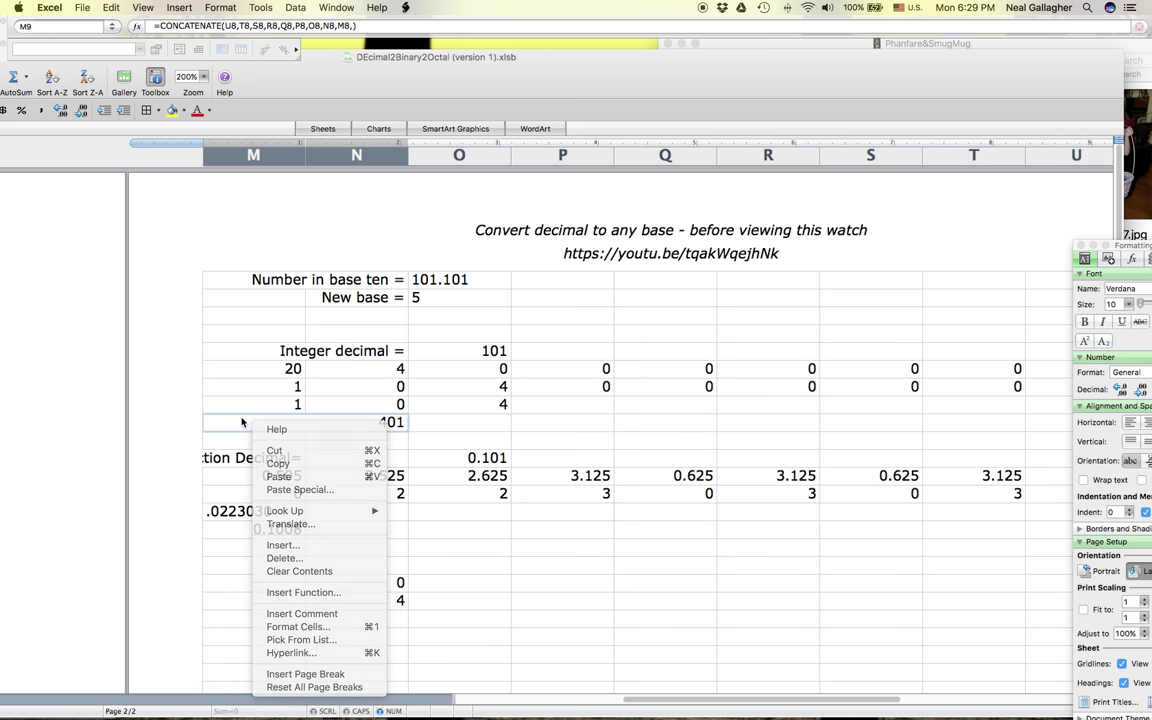
{"action": "left_click", "coordinate": [241, 418]}
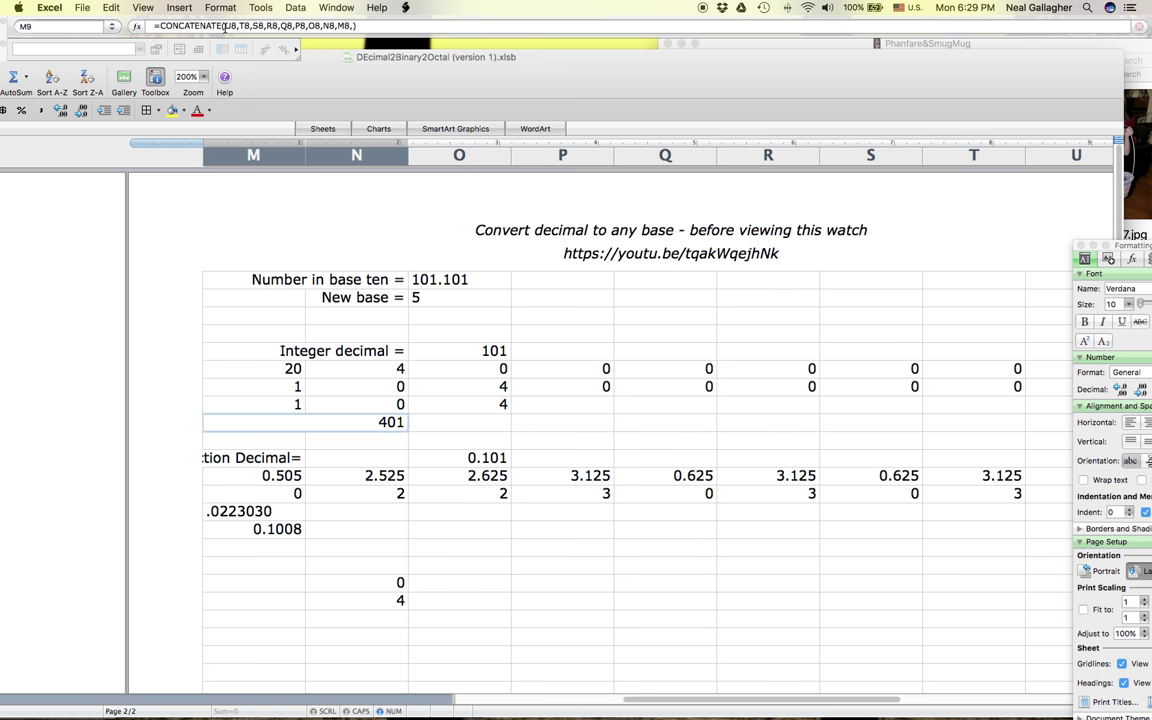
{"action": "left_click", "coordinate": [225, 27]}
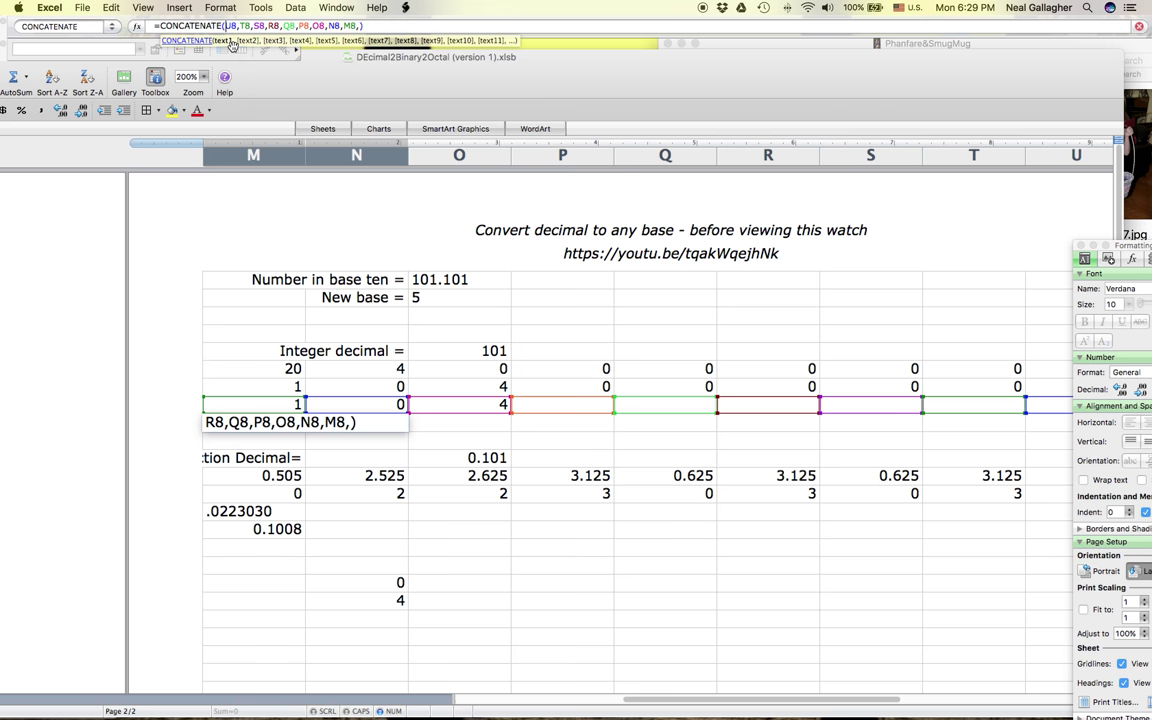
- Prefix M9's CONCATENATE with 'Integer number in base', O2 and ' is ' before the digits U8…M8
{"action": "type", "text": "\""}
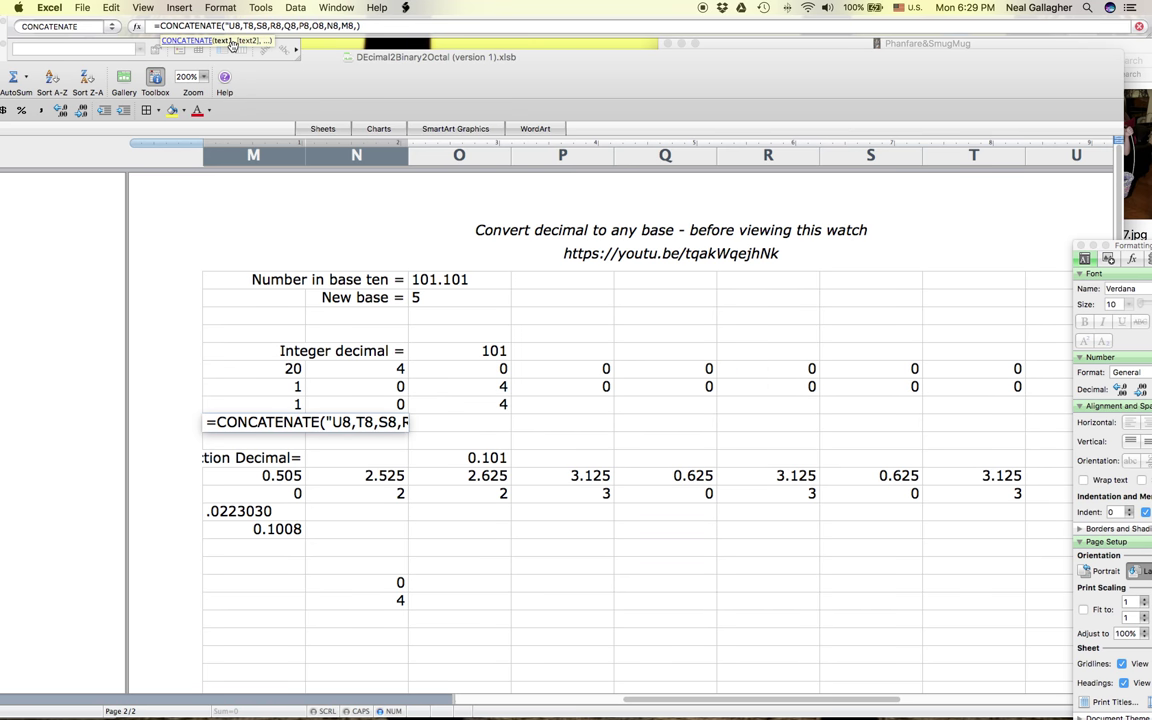
{"action": "type", "text": "Number"}
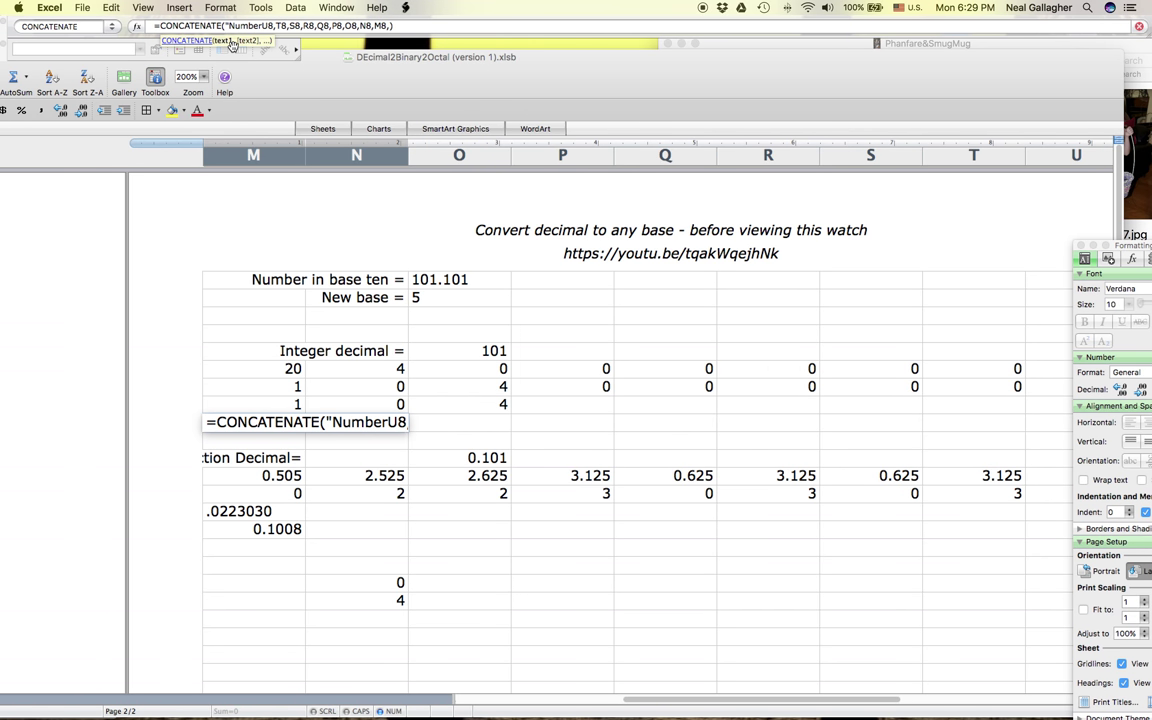
{"action": "key", "text": "BackSpace"}
{"action": "key", "text": "BackSpace"}
{"action": "key", "text": "BackSpace"}
{"action": "key", "text": "BackSpace"}
{"action": "key", "text": "BackSpace"}
{"action": "key", "text": "BackSpace"}
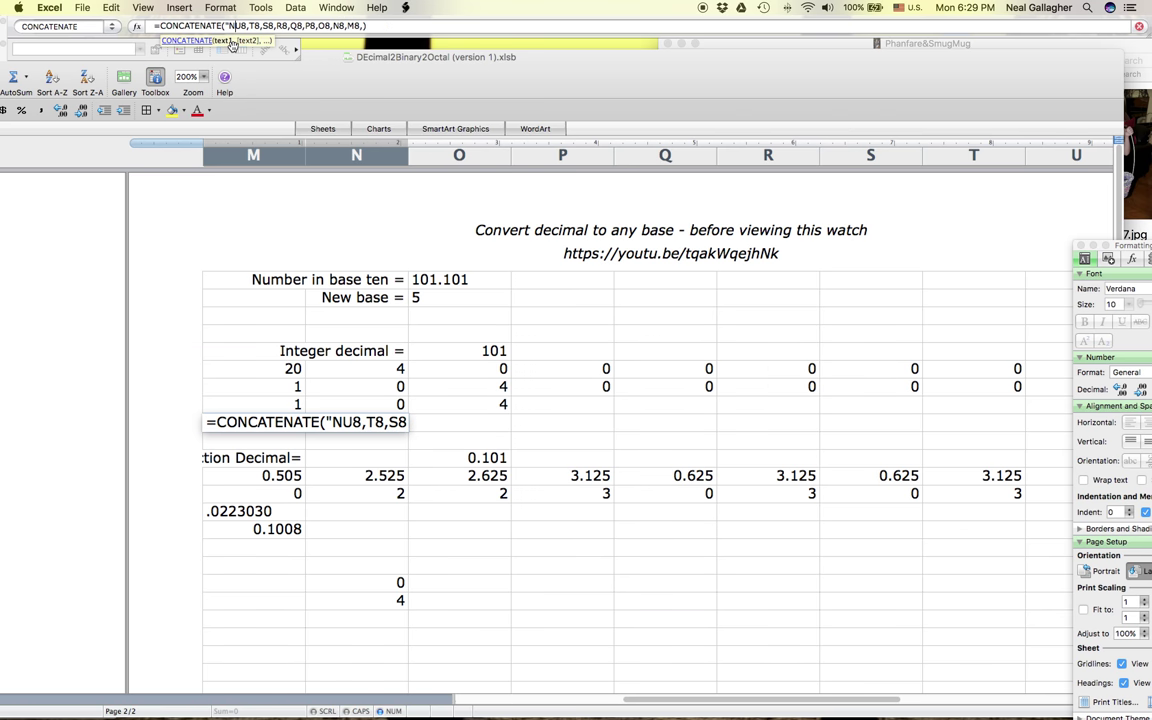
{"action": "type", "text": "Integer"}
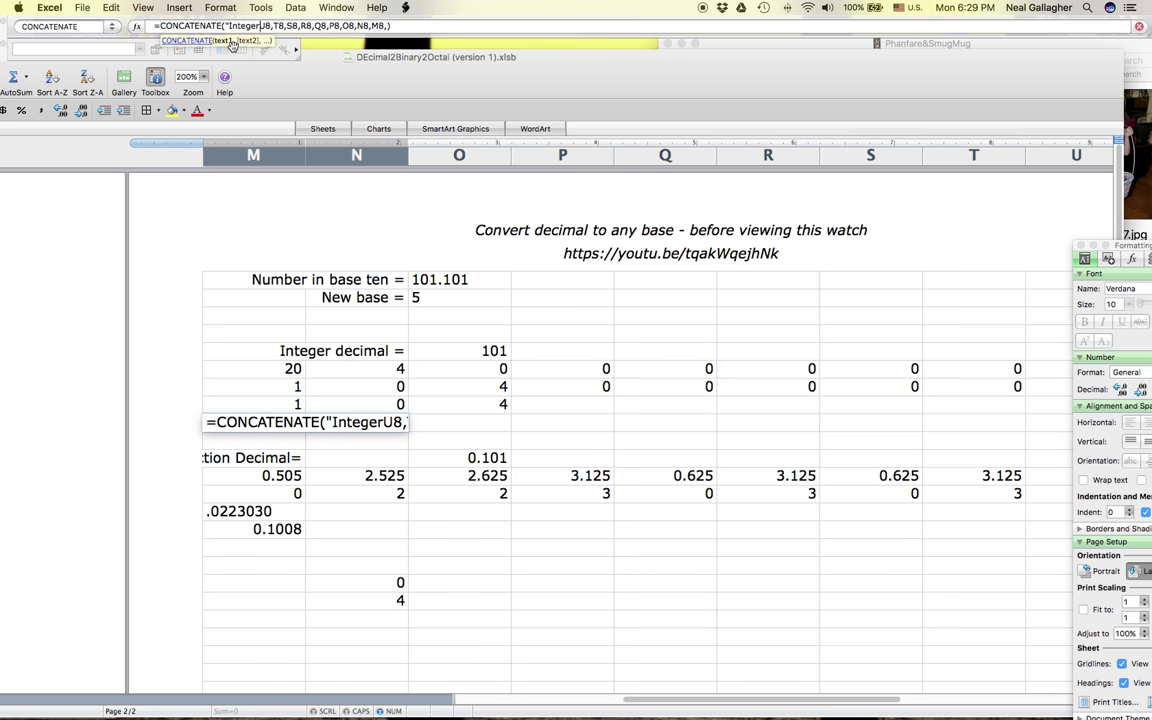
{"action": "type", "text": " number"}
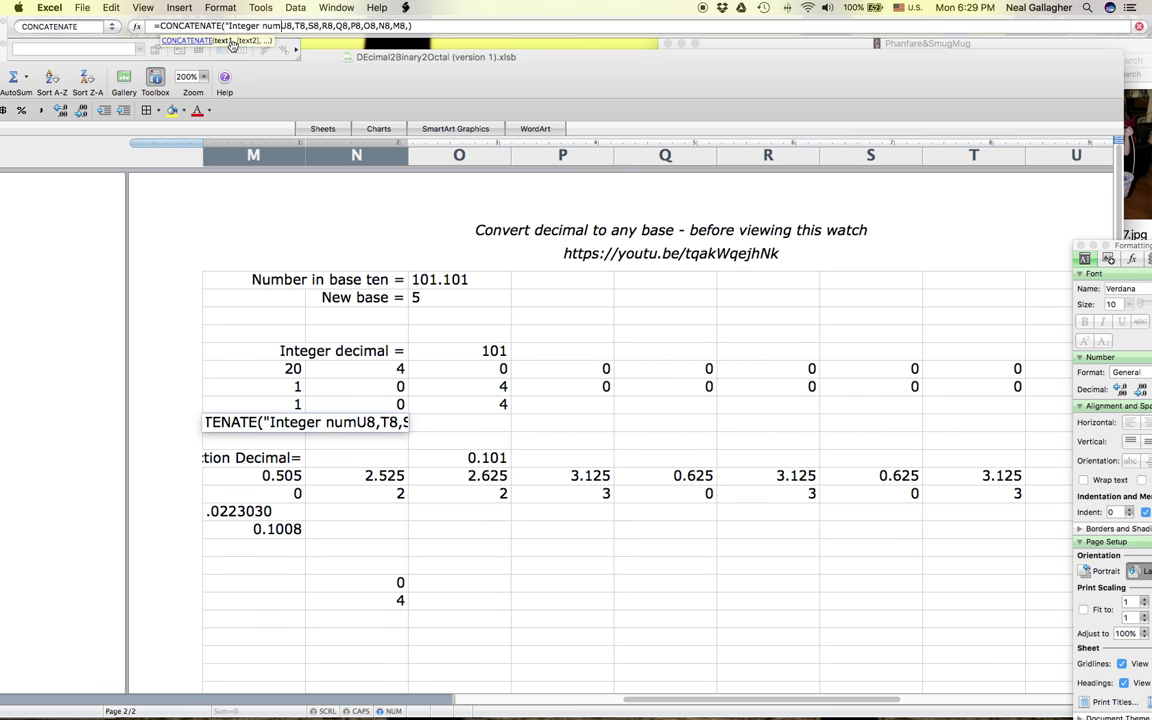
{"action": "type", "text": " in"}
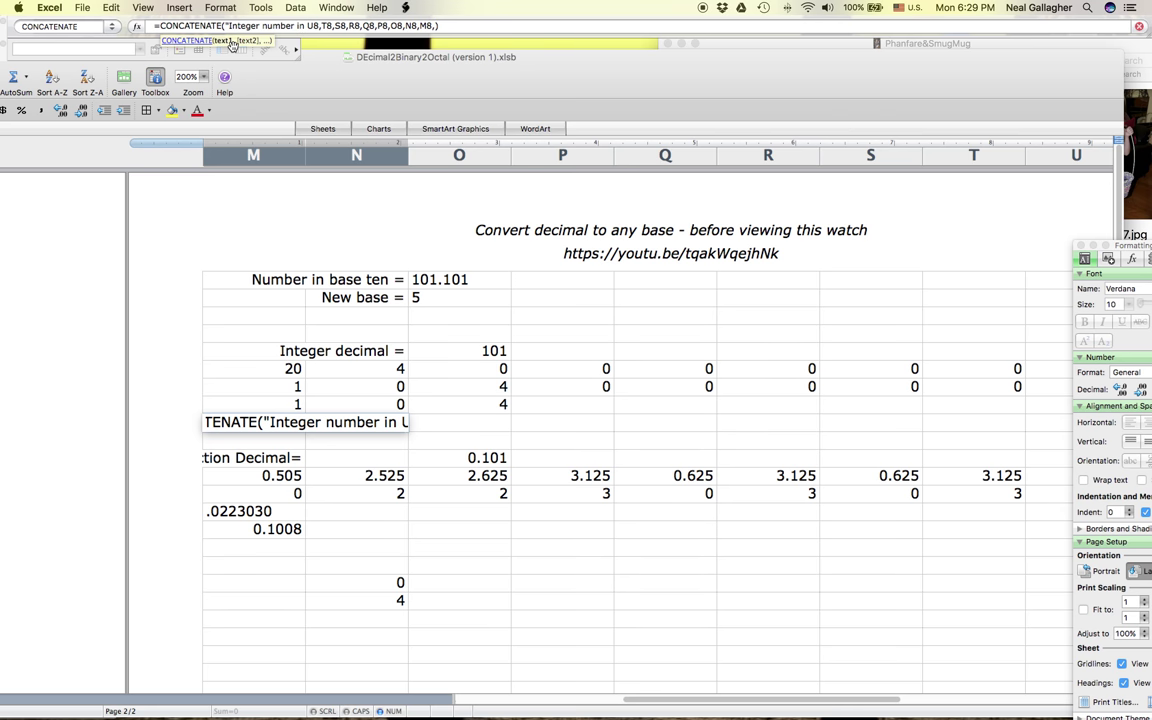
{"action": "type", "text": " base"}
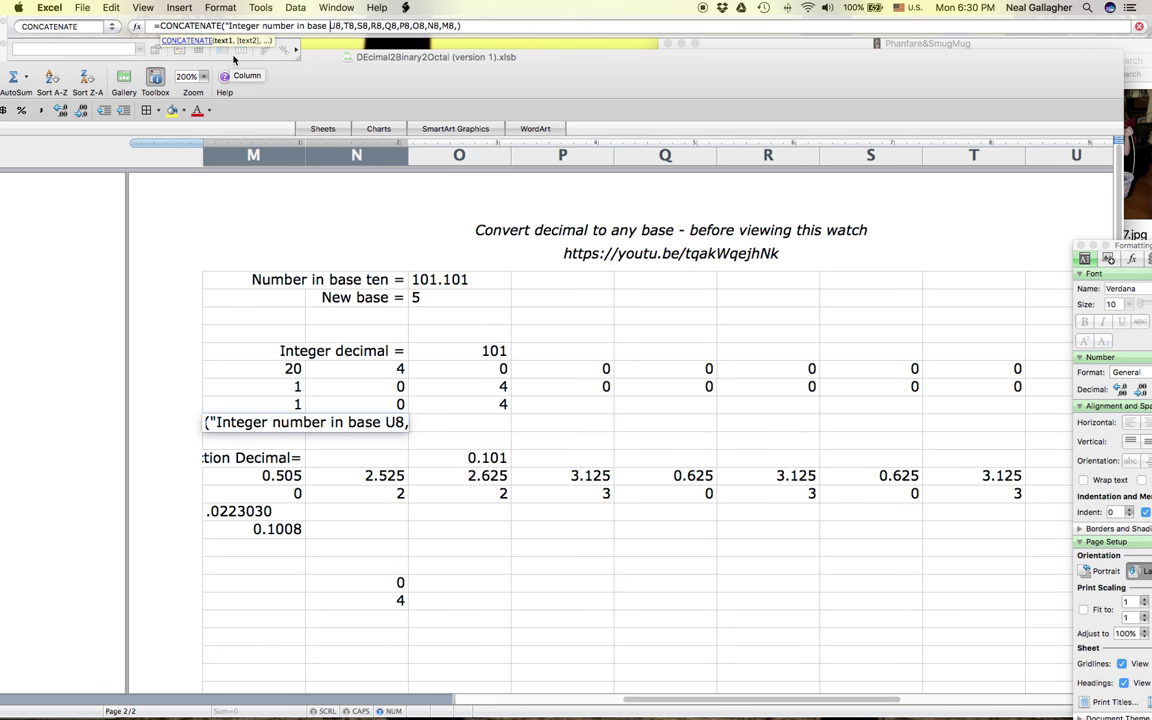
{"action": "key", "text": "BackSpace"}
{"action": "type", "text": "\""}
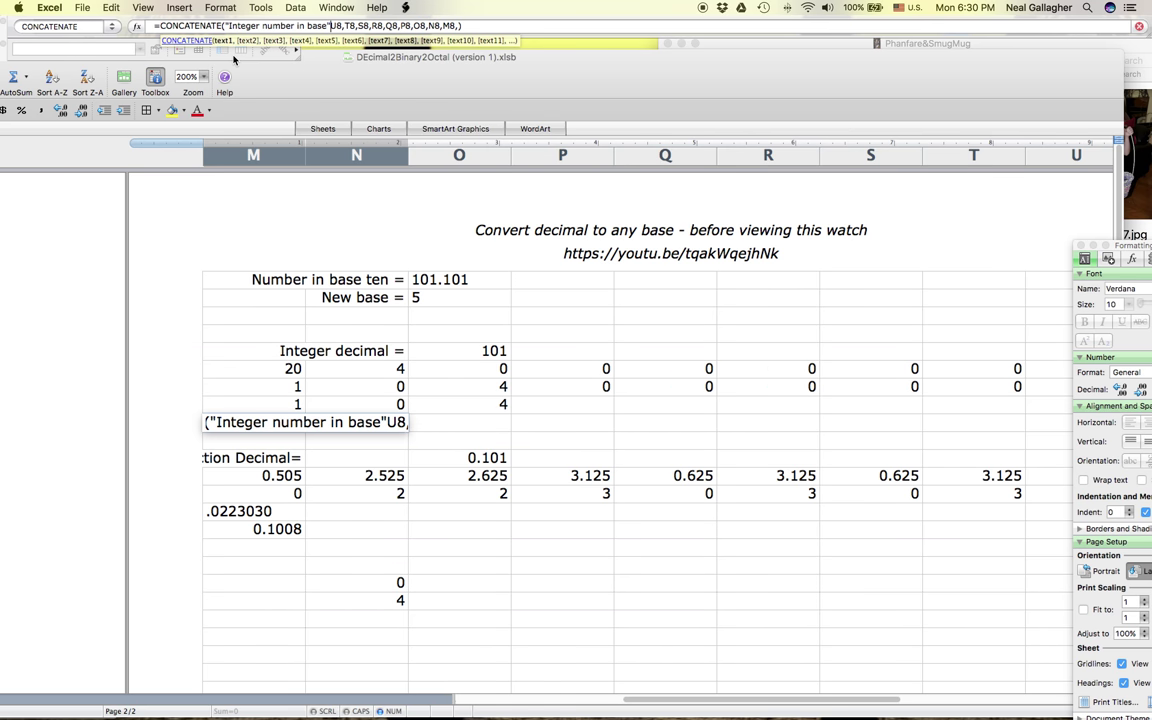
{"action": "type", "text": ","}
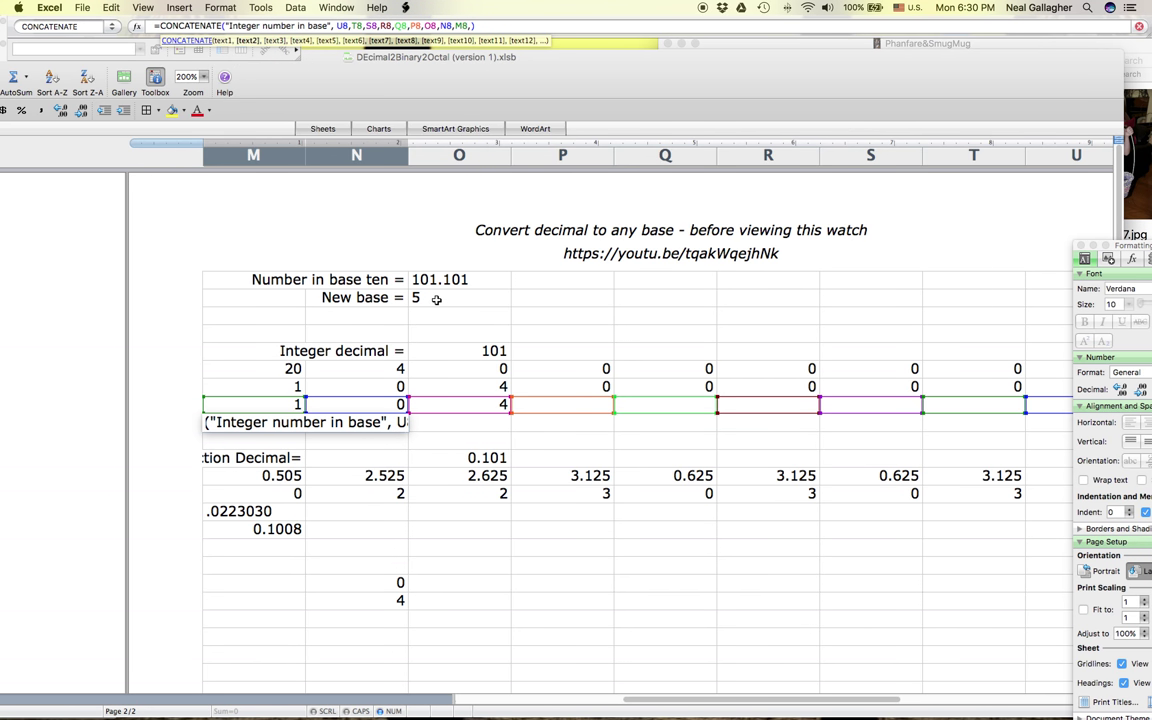
{"action": "left_click", "coordinate": [436, 299]}
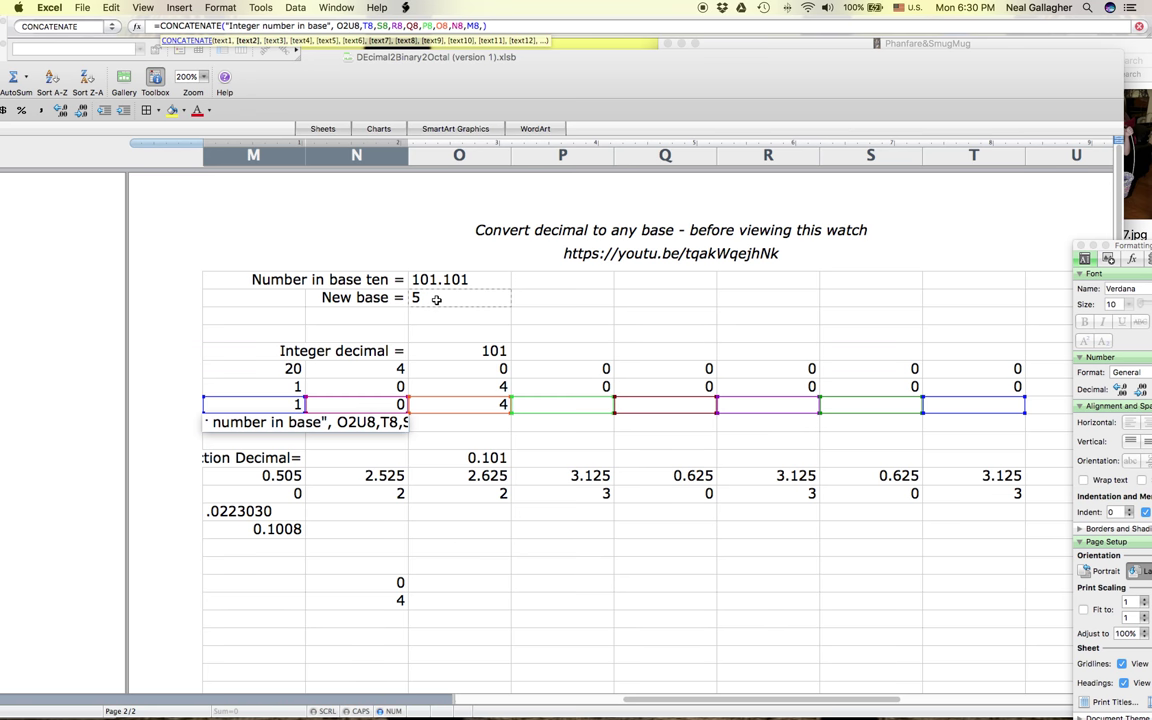
{"action": "type", "text": ","}
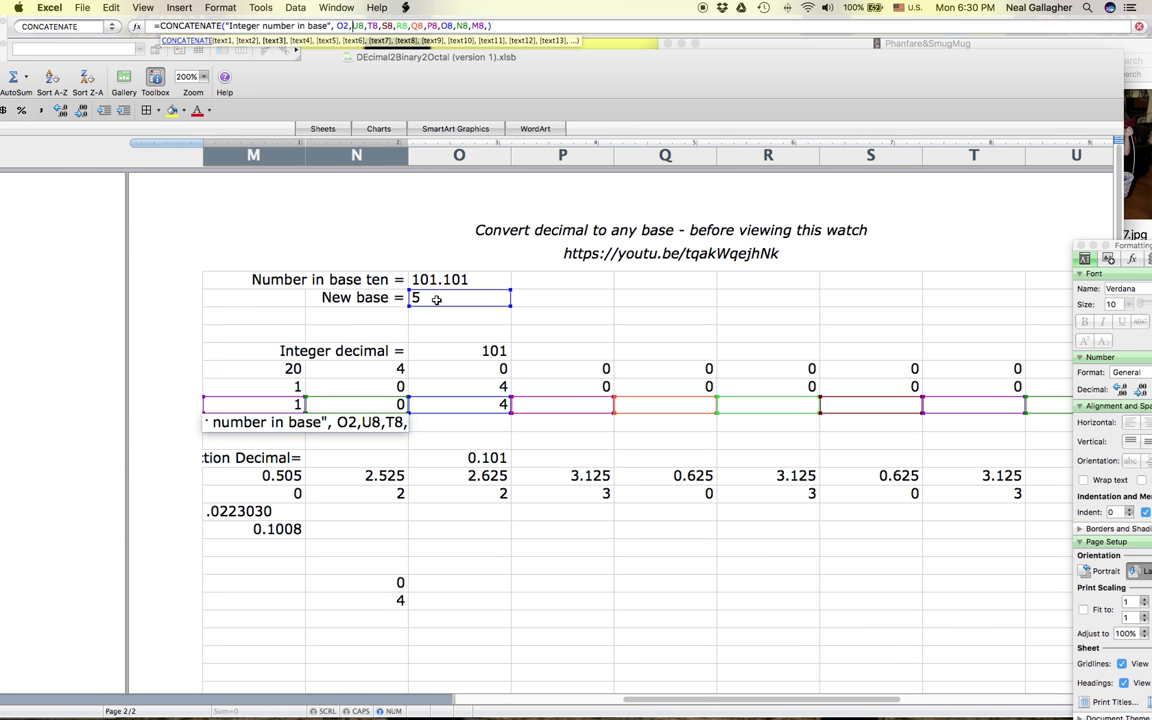
{"action": "type", "text": "\" is "}
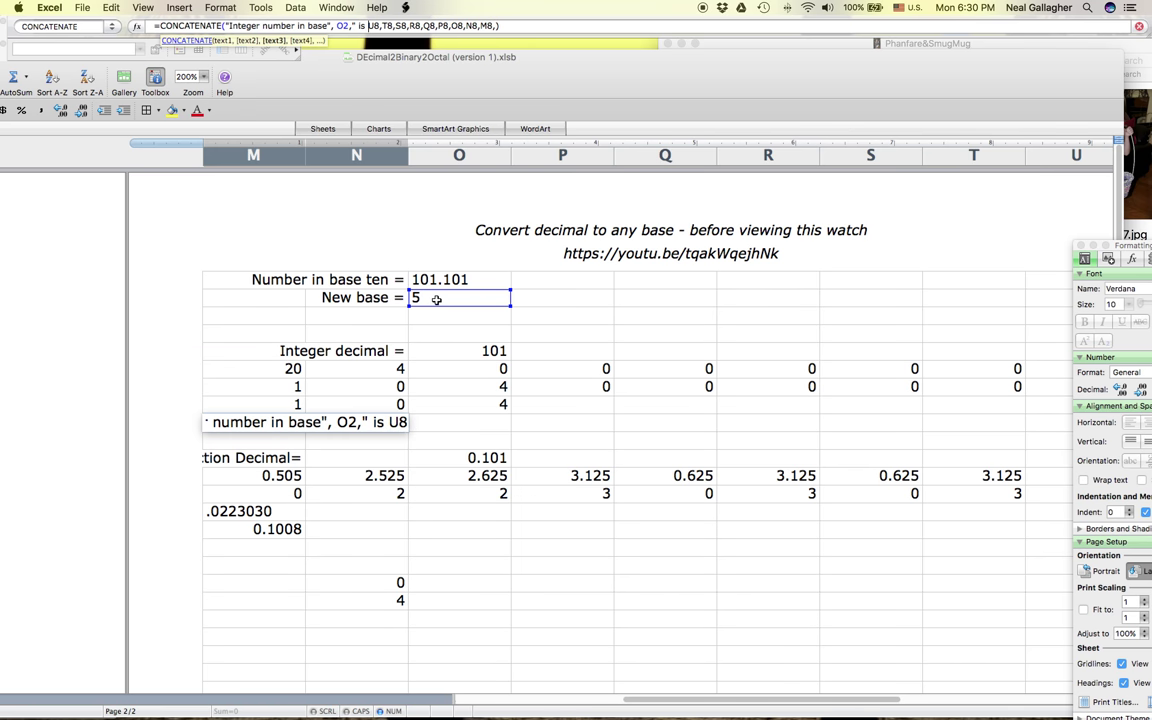
{"action": "type", "text": "\""}
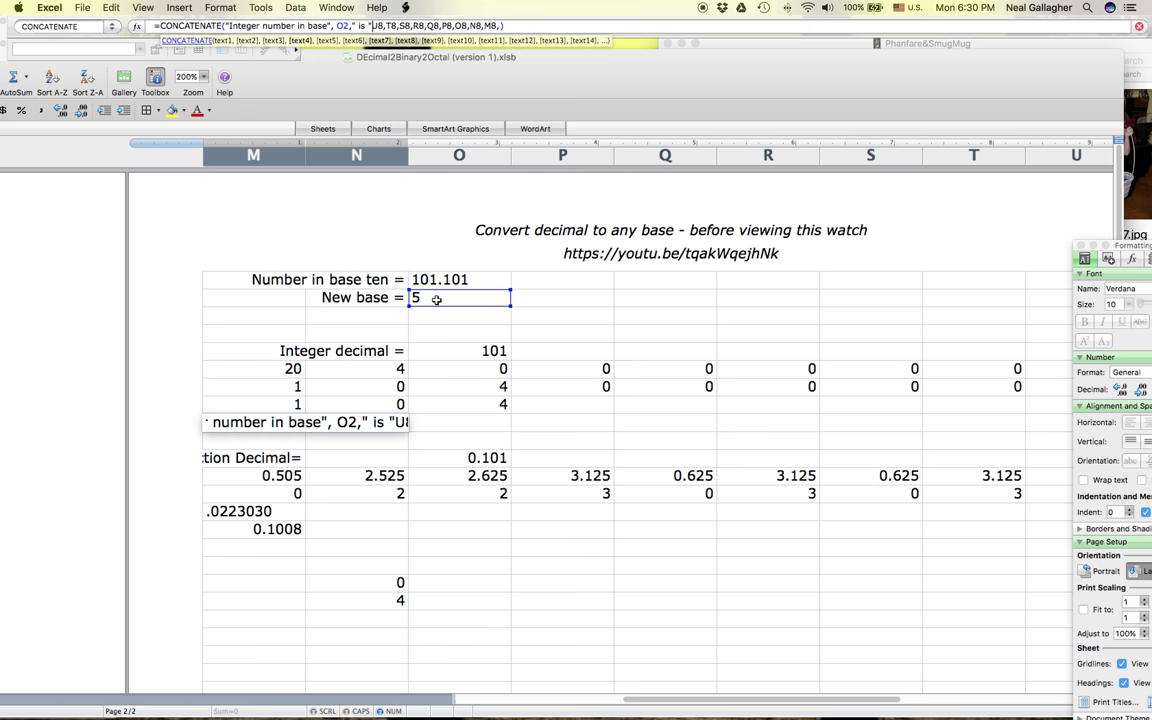
{"action": "type", "text": ","}
{"action": "key", "text": "Return"}
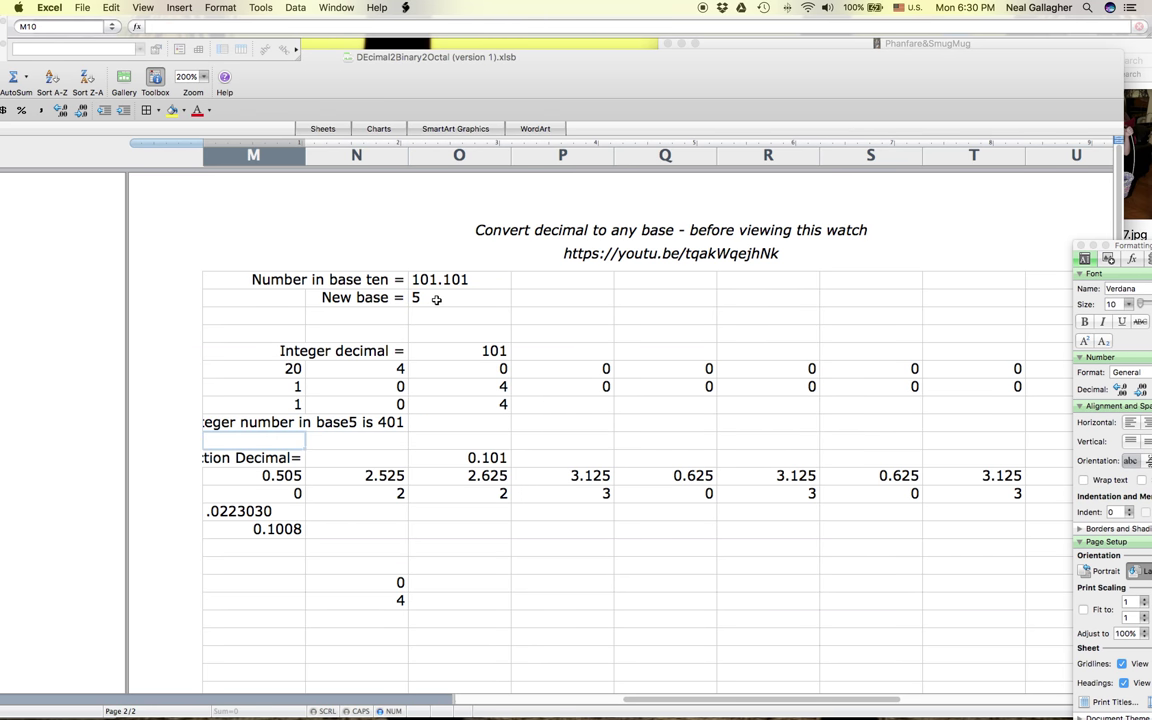
{"action": "left_click", "coordinate": [265, 421]}
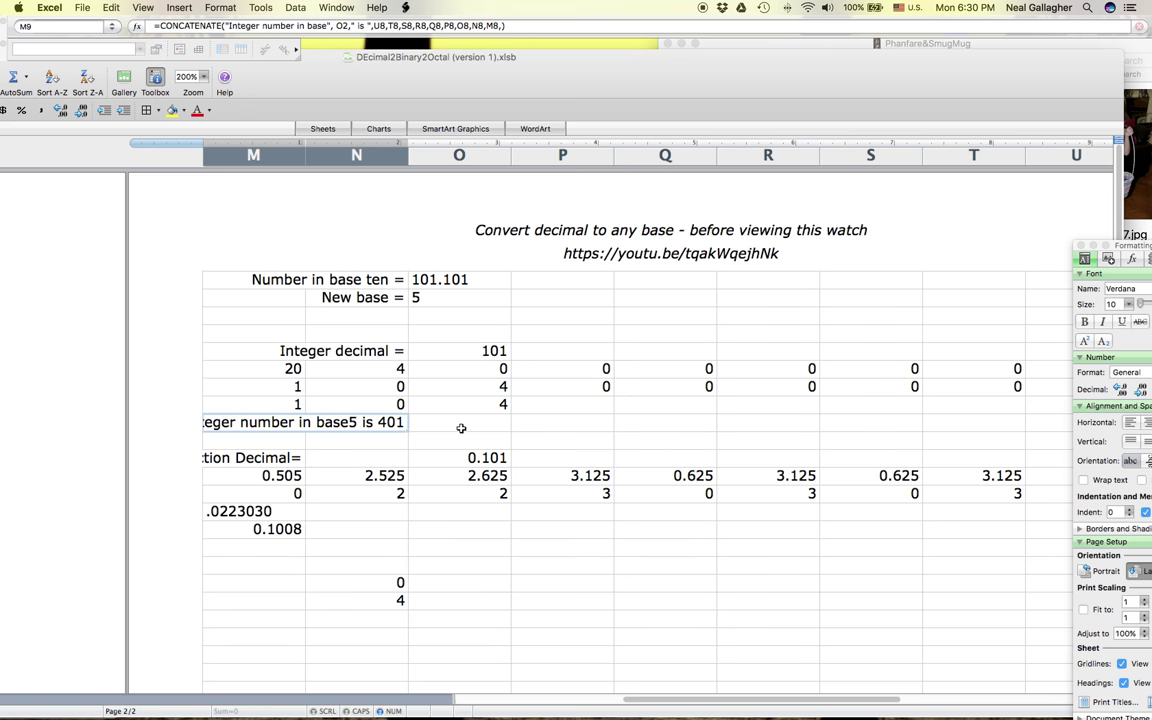
{"action": "left_click", "coordinate": [460, 427], "text": "shift"}
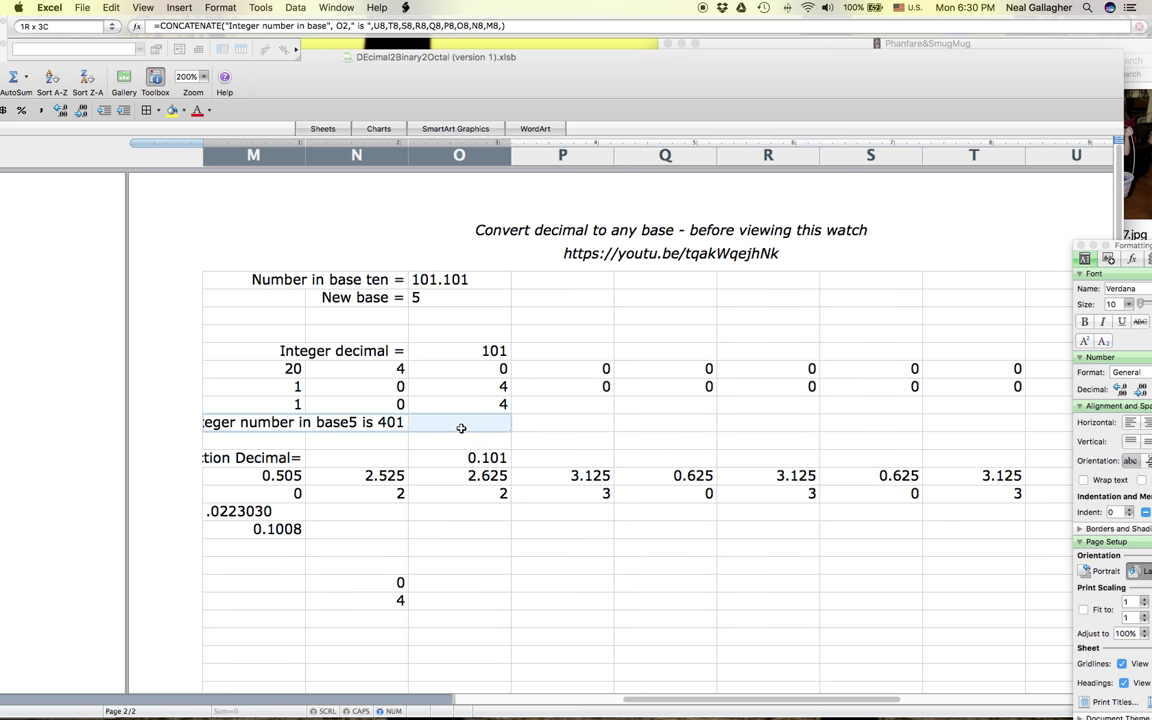
- Merge M9:O9 and add a space after 'base' so it reads 'Integer number in base 5 is 401'
{"action": "left_click", "coordinate": [220, 8]}
{"action": "left_click", "coordinate": [237, 27]}
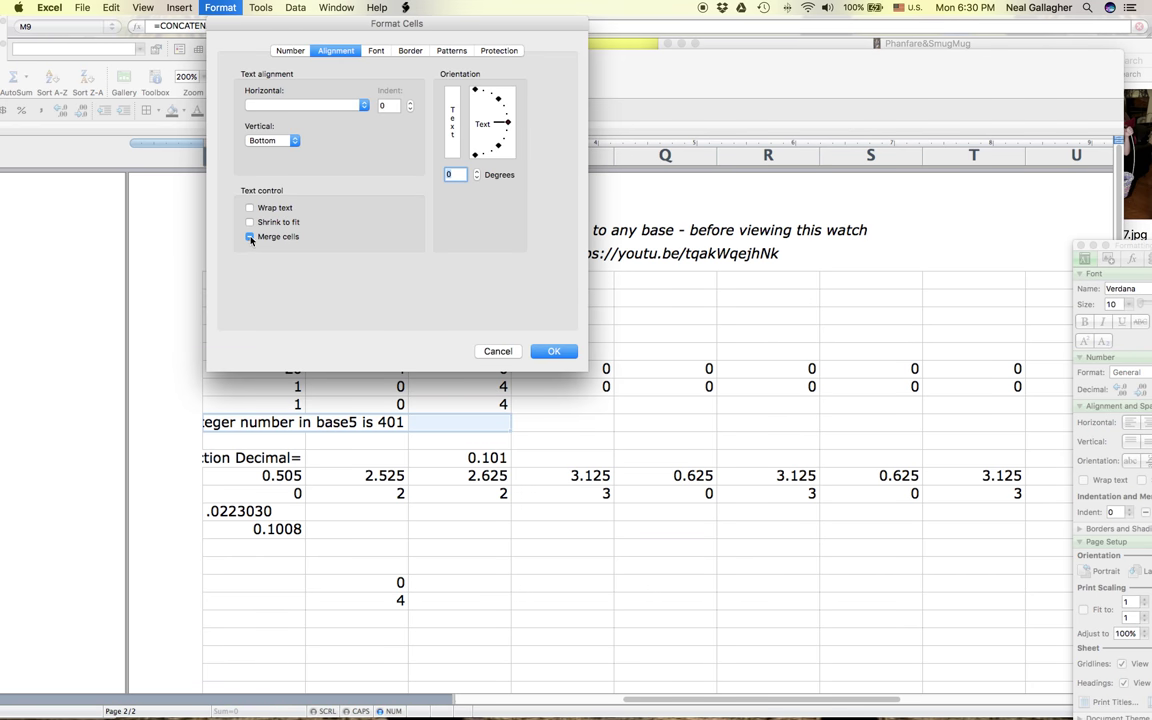
{"action": "left_click", "coordinate": [552, 351]}
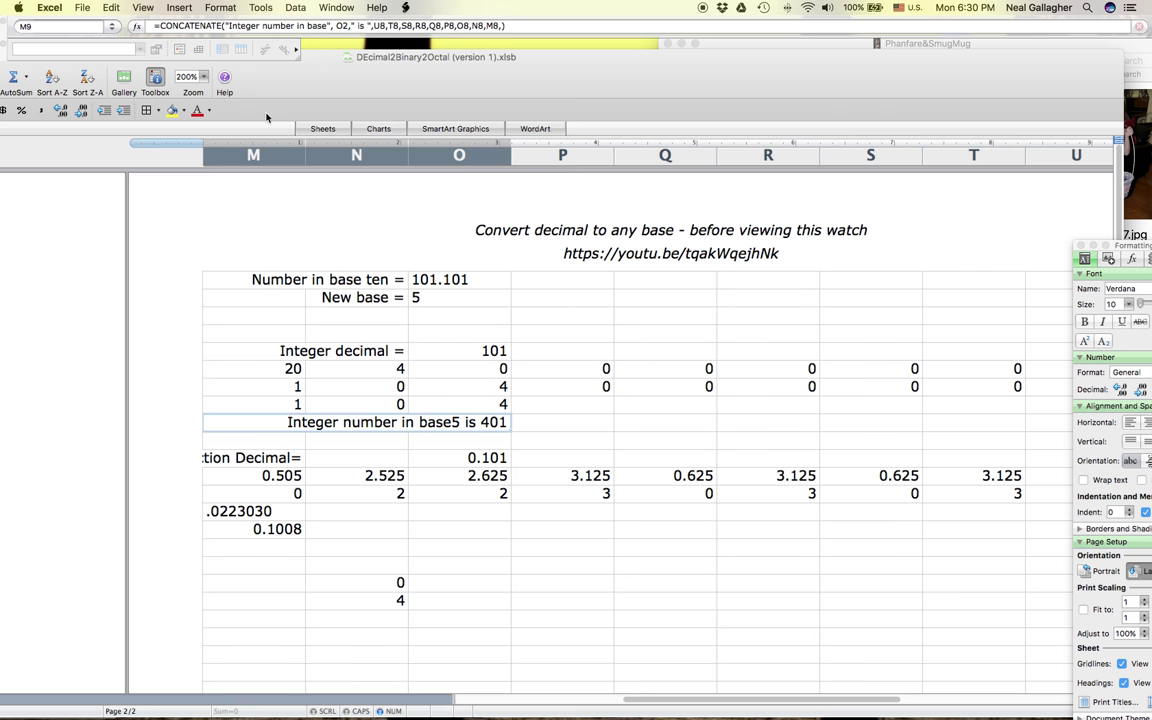
{"action": "left_click", "coordinate": [323, 26]}
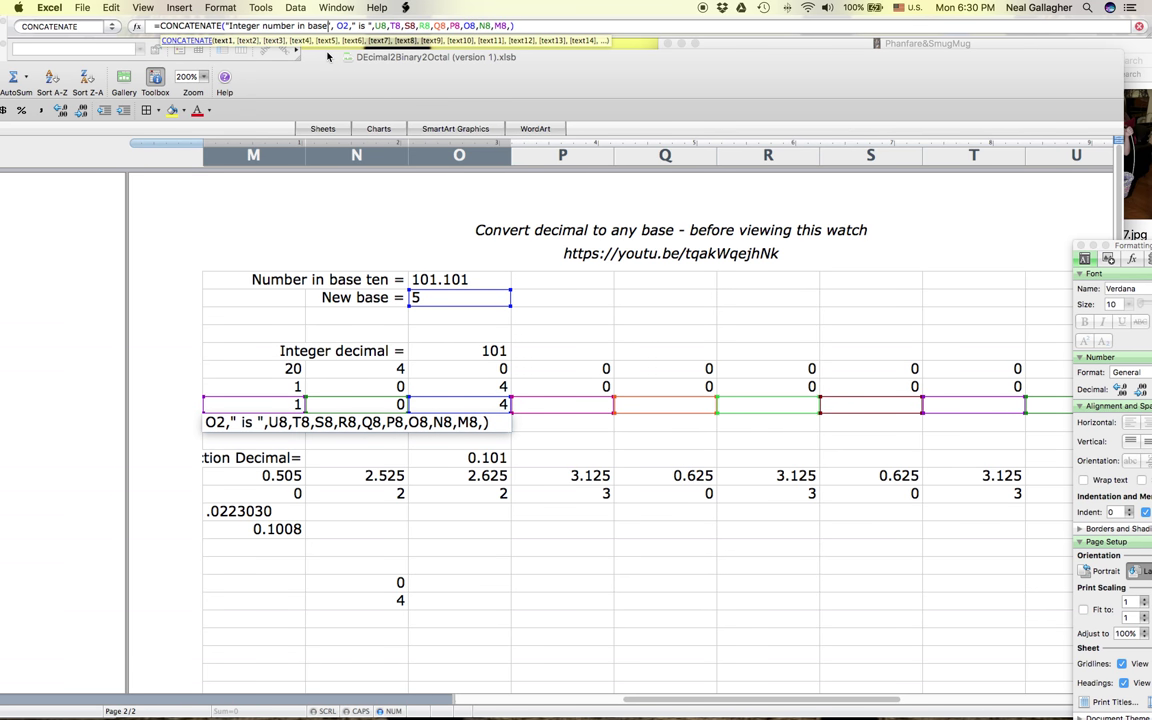
{"action": "key", "text": "Return"}
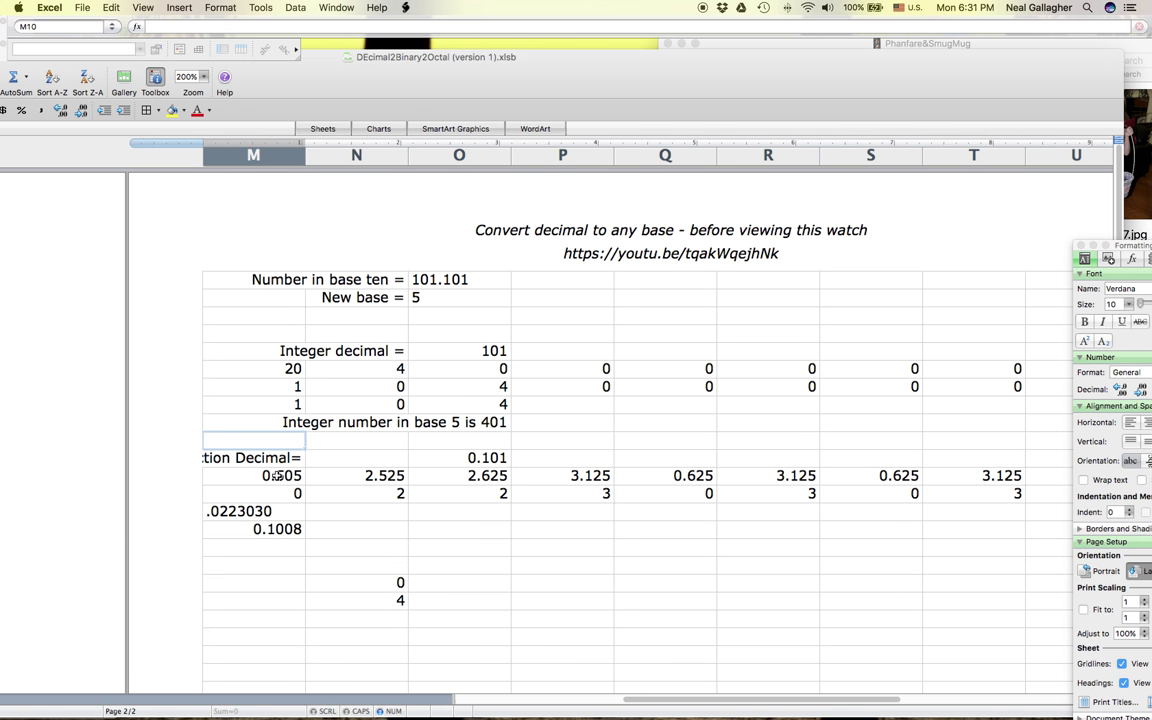
- Merge M11:N11 via Format Cells > Merge cells so the full 'Fraction Decimal=' label shows
{"action": "left_click", "coordinate": [272, 457]}
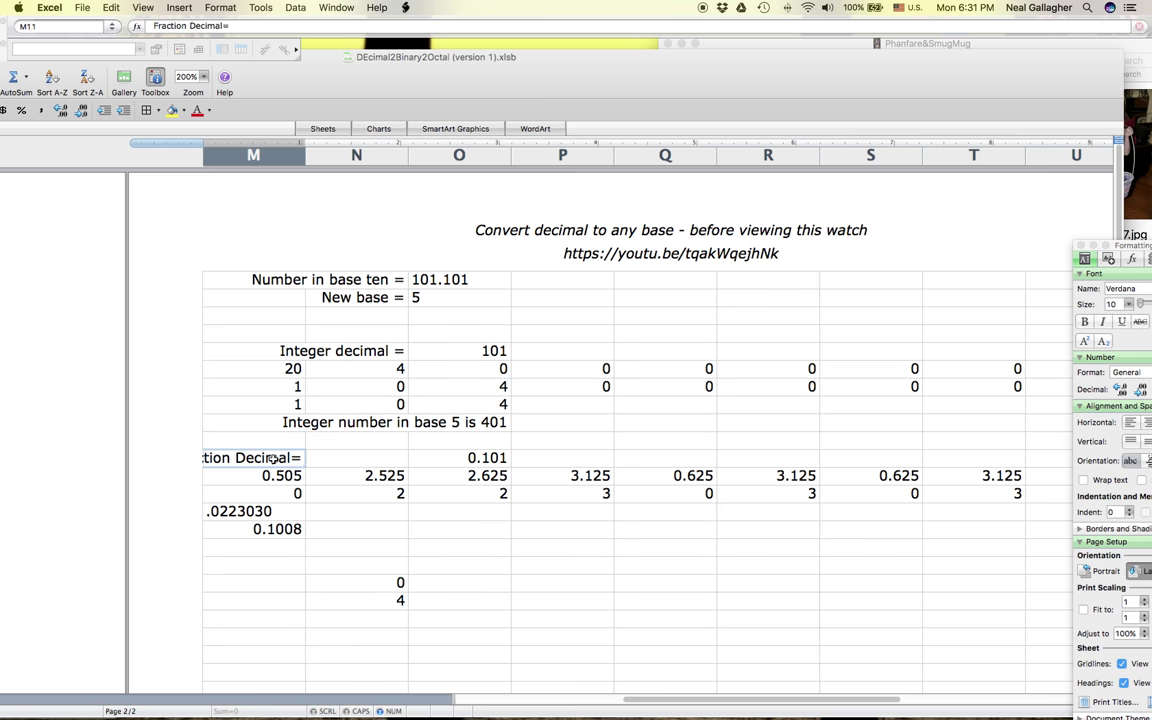
{"action": "left_click", "coordinate": [355, 460], "text": "shift"}
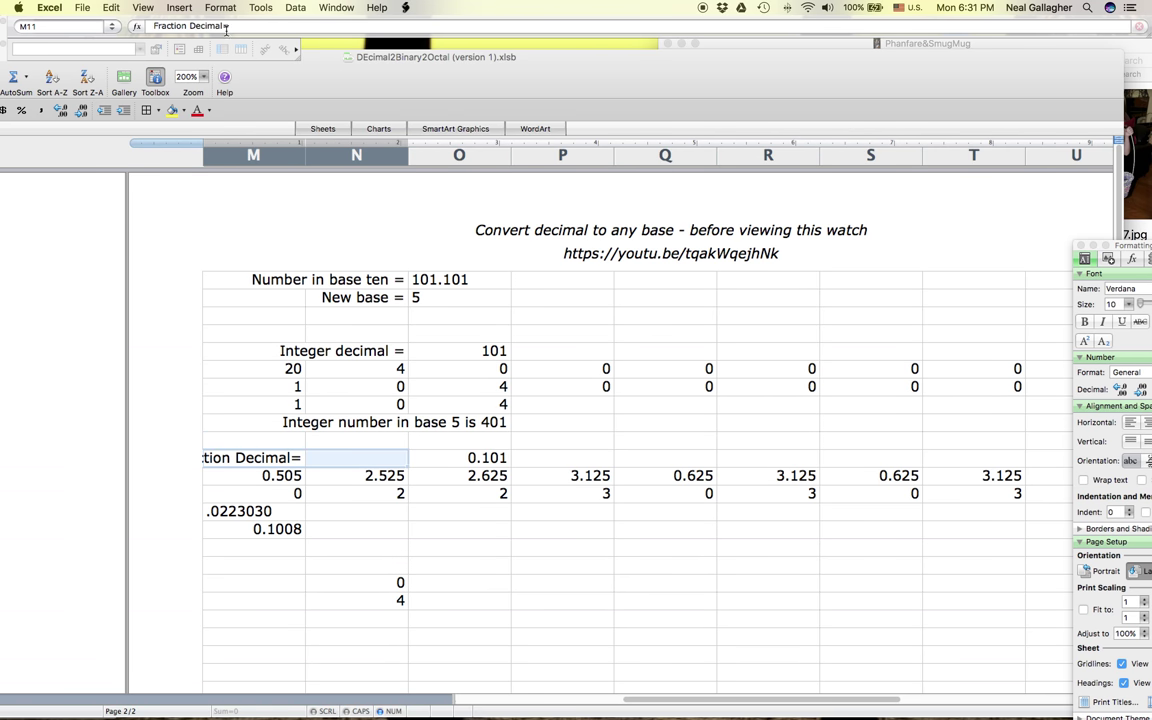
{"action": "left_click", "coordinate": [220, 7]}
{"action": "left_click", "coordinate": [509, 305]}
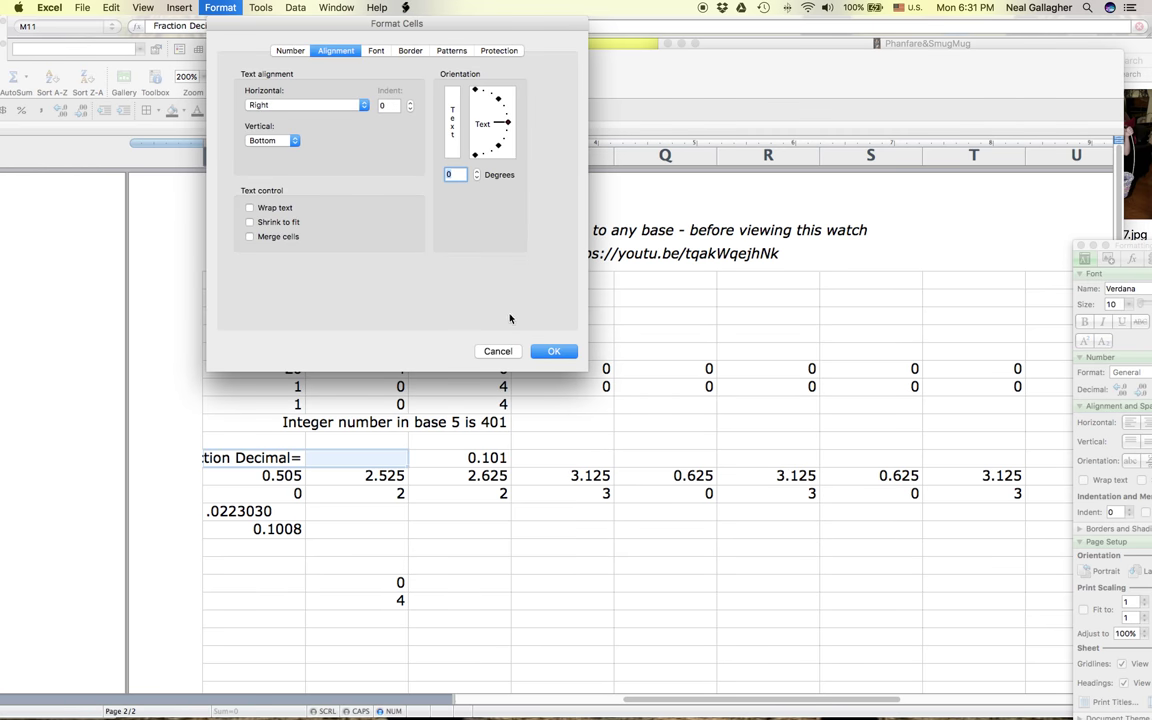
{"action": "left_click", "coordinate": [249, 236]}
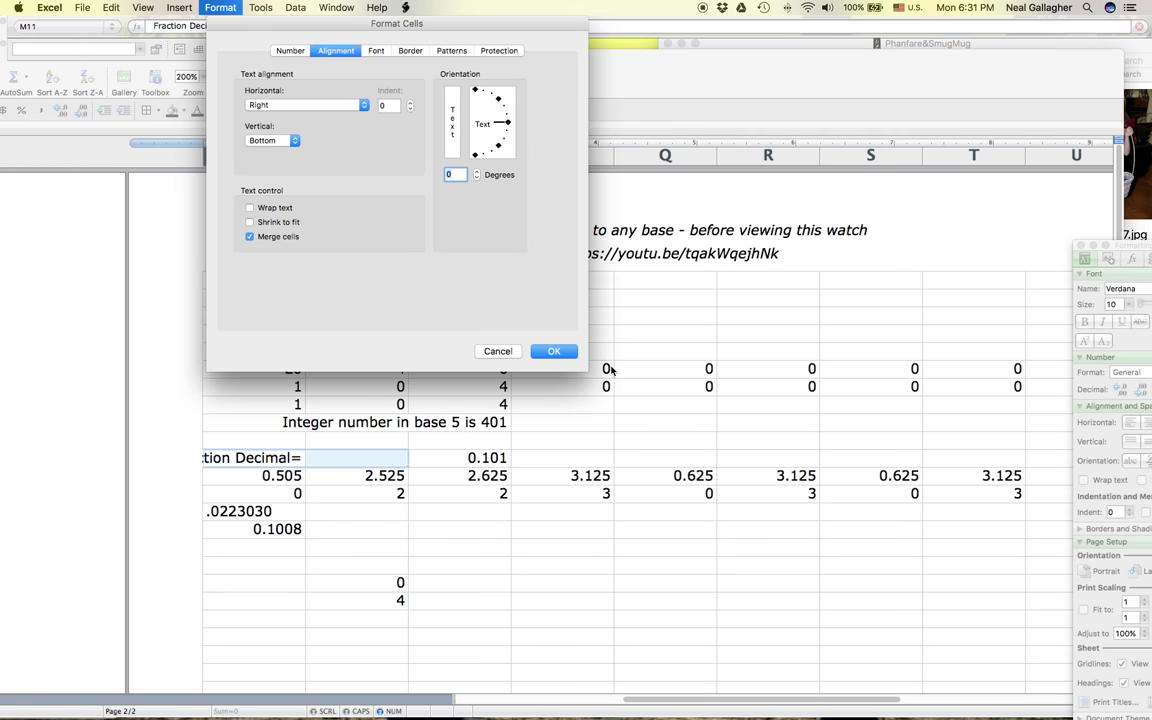
{"action": "left_click", "coordinate": [551, 351]}
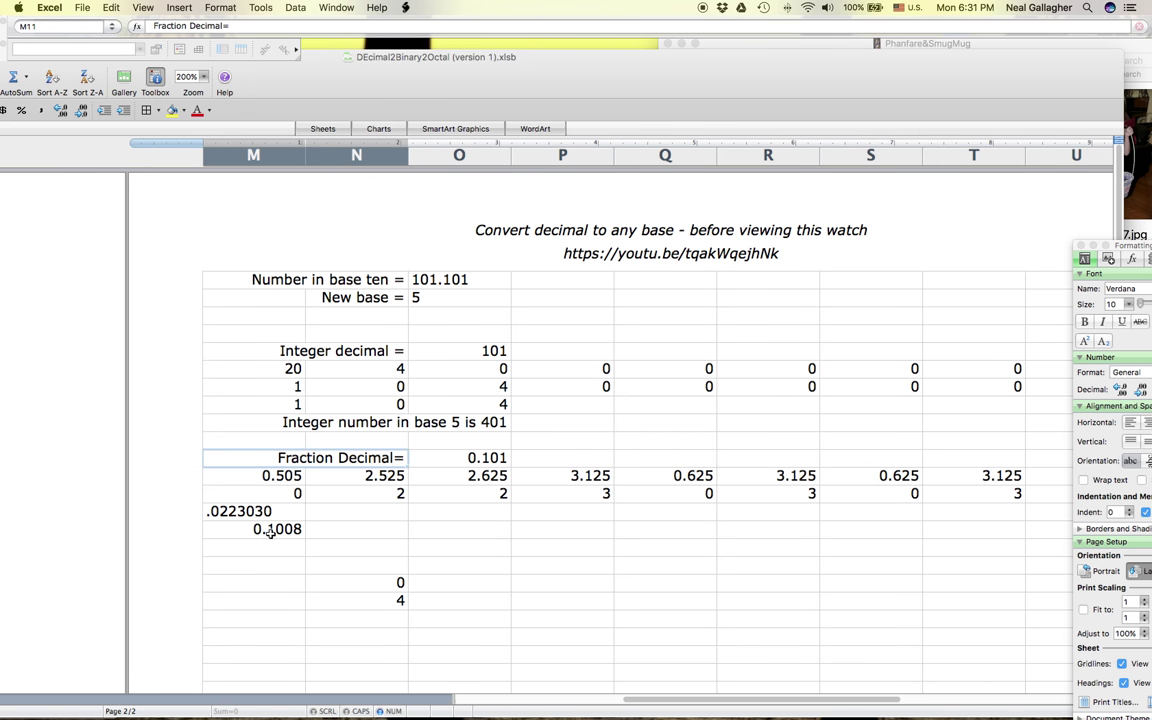
{"action": "scroll", "coordinate": [272, 525], "scroll_direction": "right", "scroll_amount": 2}
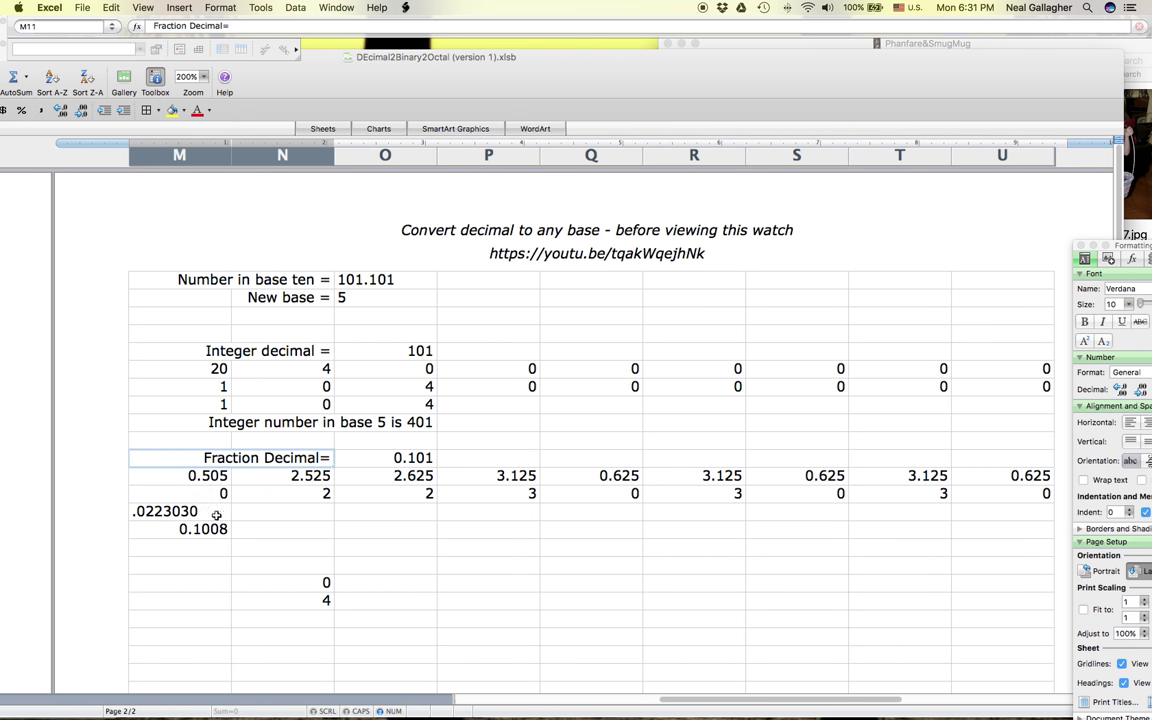
- Merge M14 and N14 using Merge cells in Format Cells
{"action": "left_click", "coordinate": [225, 512]}
{"action": "left_click", "coordinate": [265, 514], "text": "shift"}
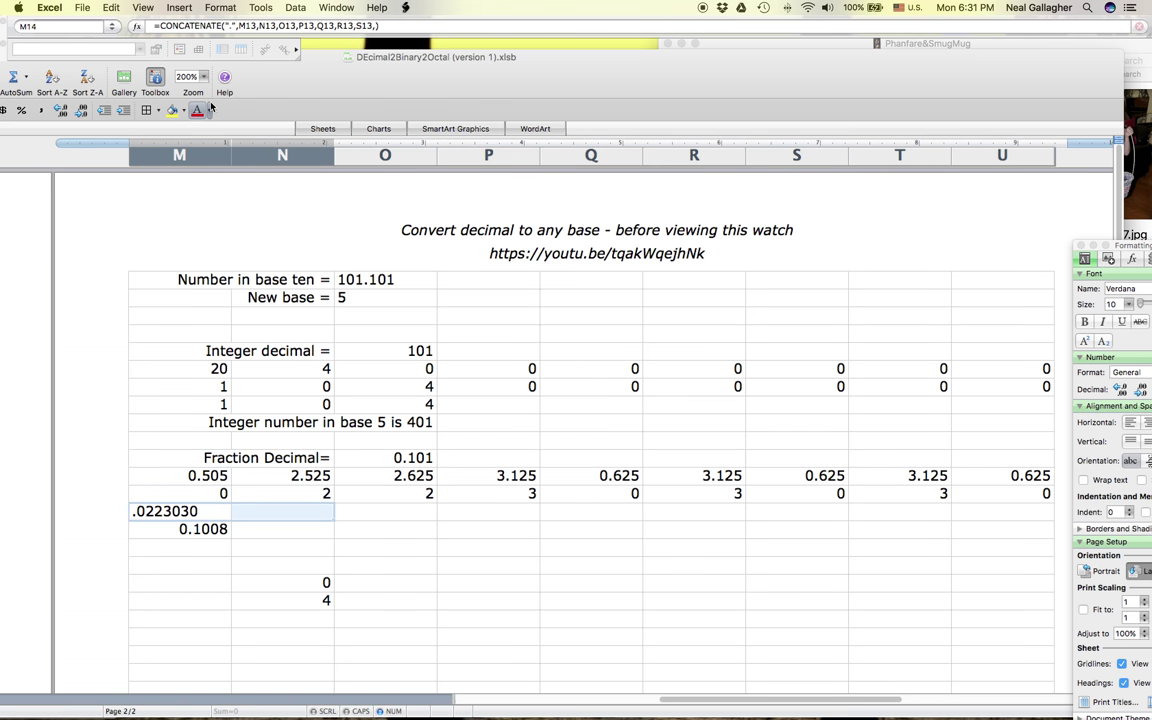
{"action": "left_click", "coordinate": [210, 8]}
{"action": "left_click", "coordinate": [225, 24]}
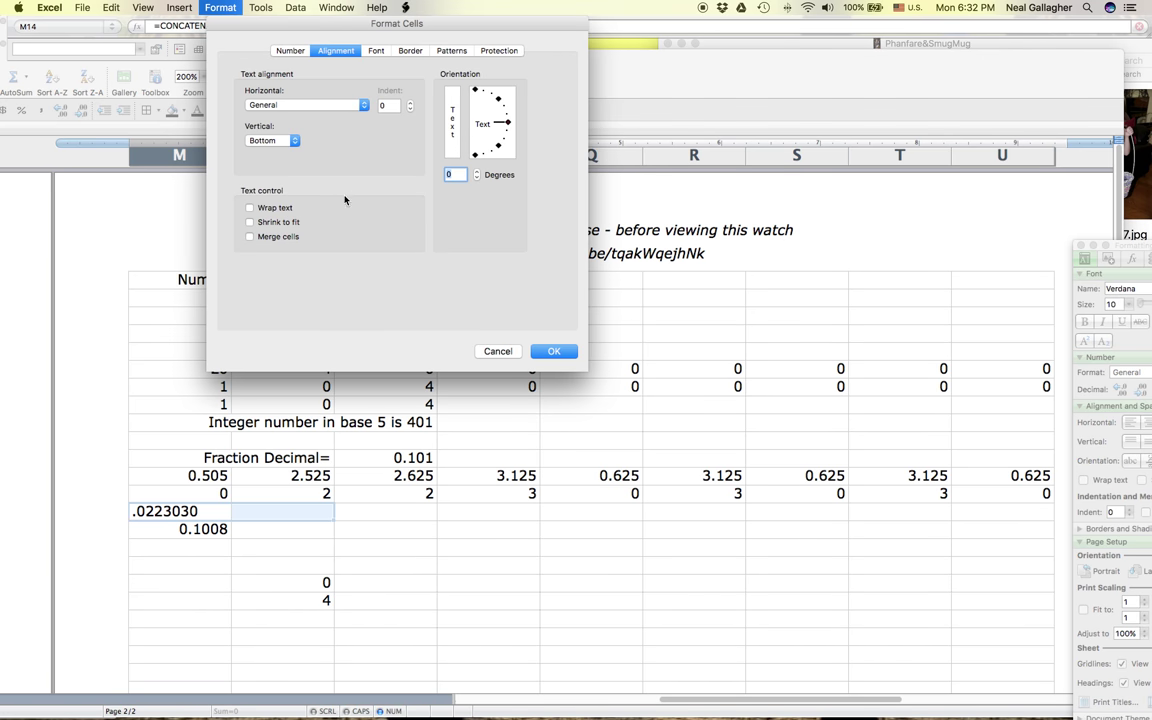
{"action": "left_click", "coordinate": [250, 237]}
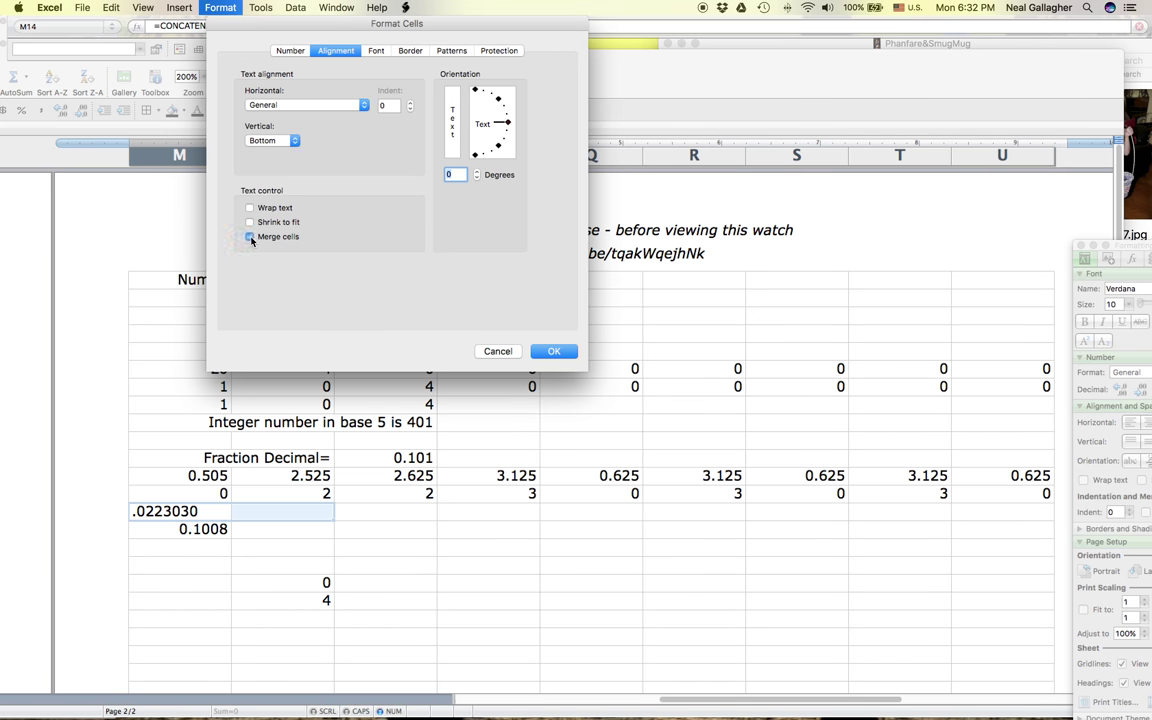
{"action": "left_click", "coordinate": [550, 350]}
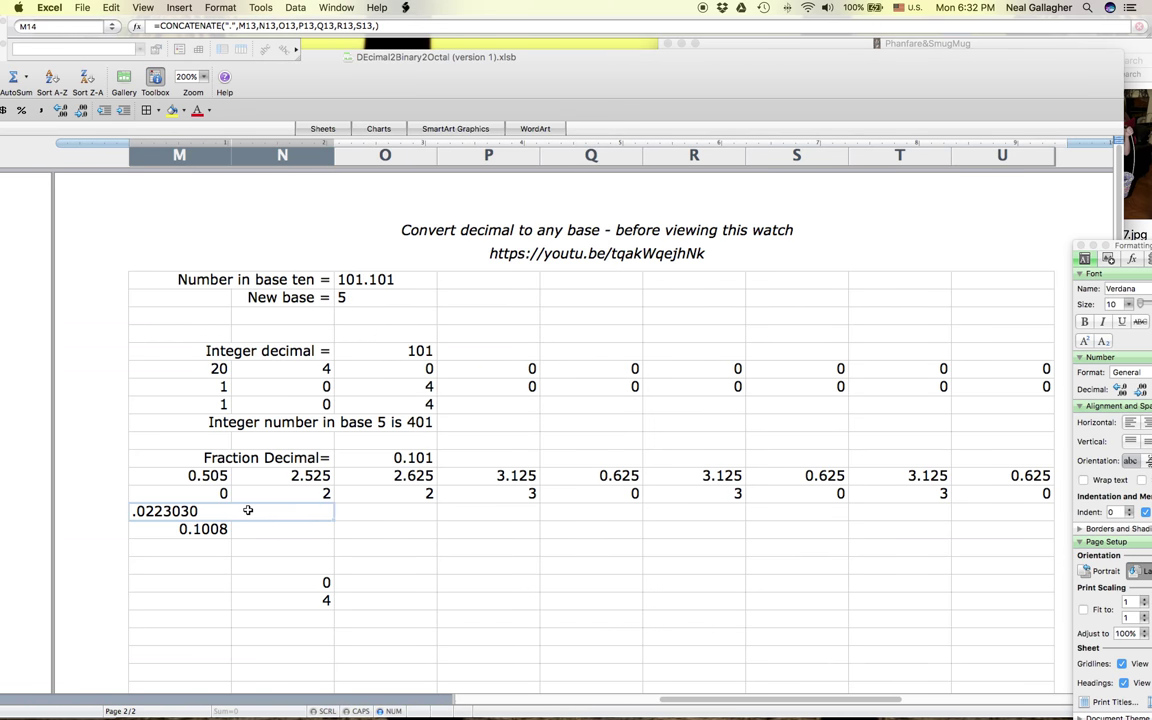
- Right-align the .0223030 fraction result in merged M14 from the Formatting Palette
{"action": "left_click", "coordinate": [1106, 246]}
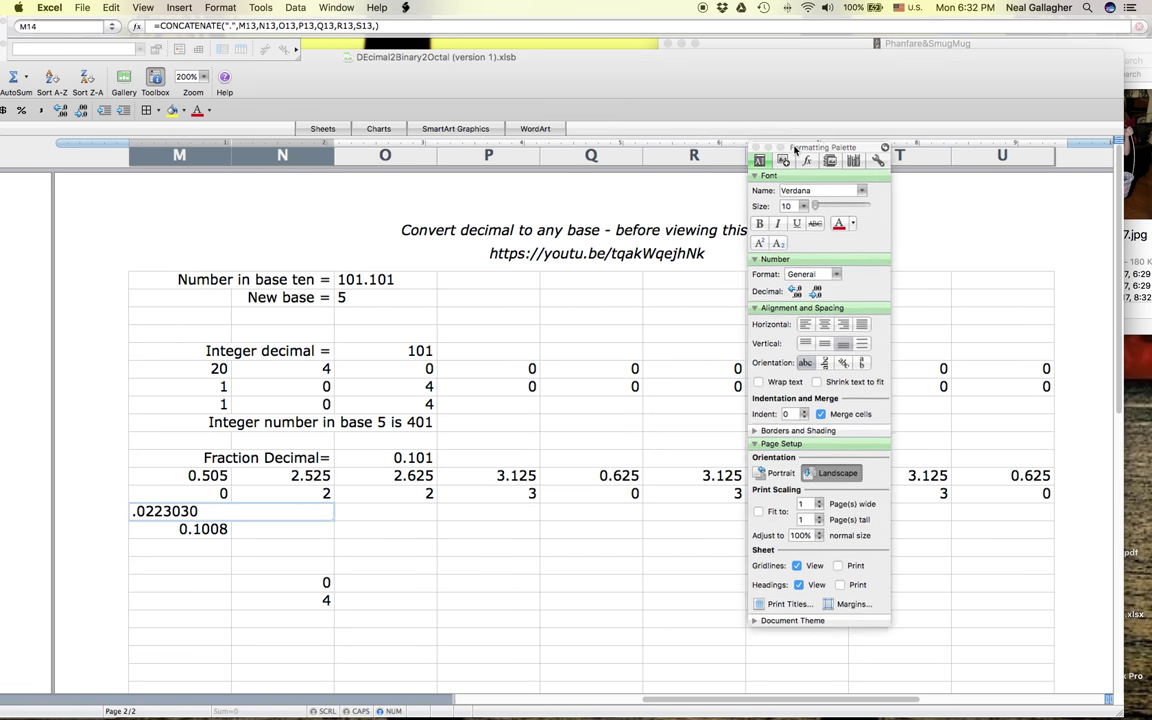
{"action": "left_click", "coordinate": [844, 322]}
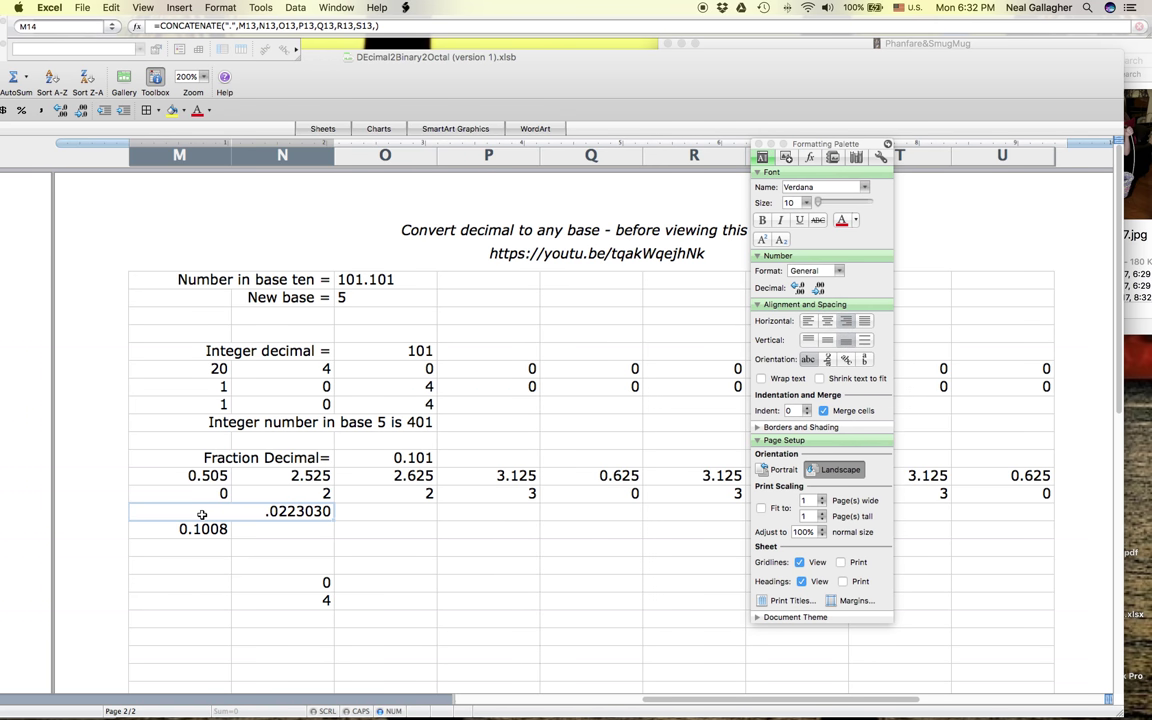
{"action": "scroll", "coordinate": [202, 514], "scroll_direction": "left", "scroll_amount": 3}
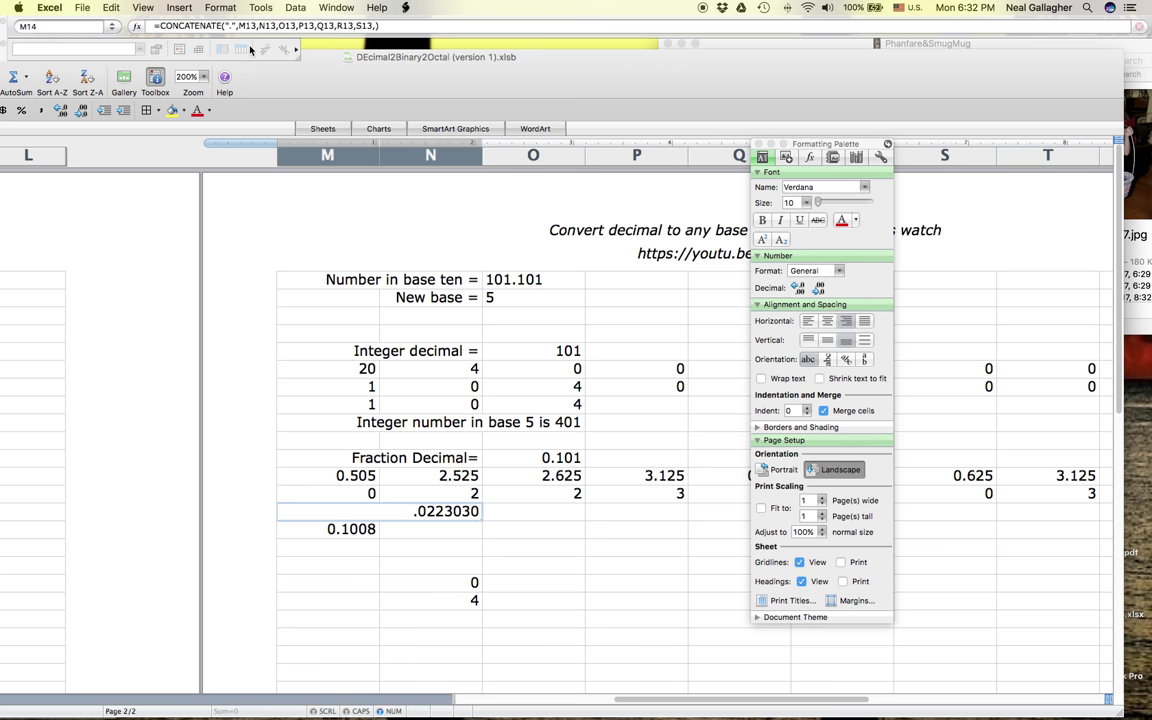
{"action": "left_click", "coordinate": [225, 27]}
- Add the 'Fraction Base ' label, the O2 base and ' is' to M14's CONCATENATE formula
{"action": "left_click", "coordinate": [225, 27]}
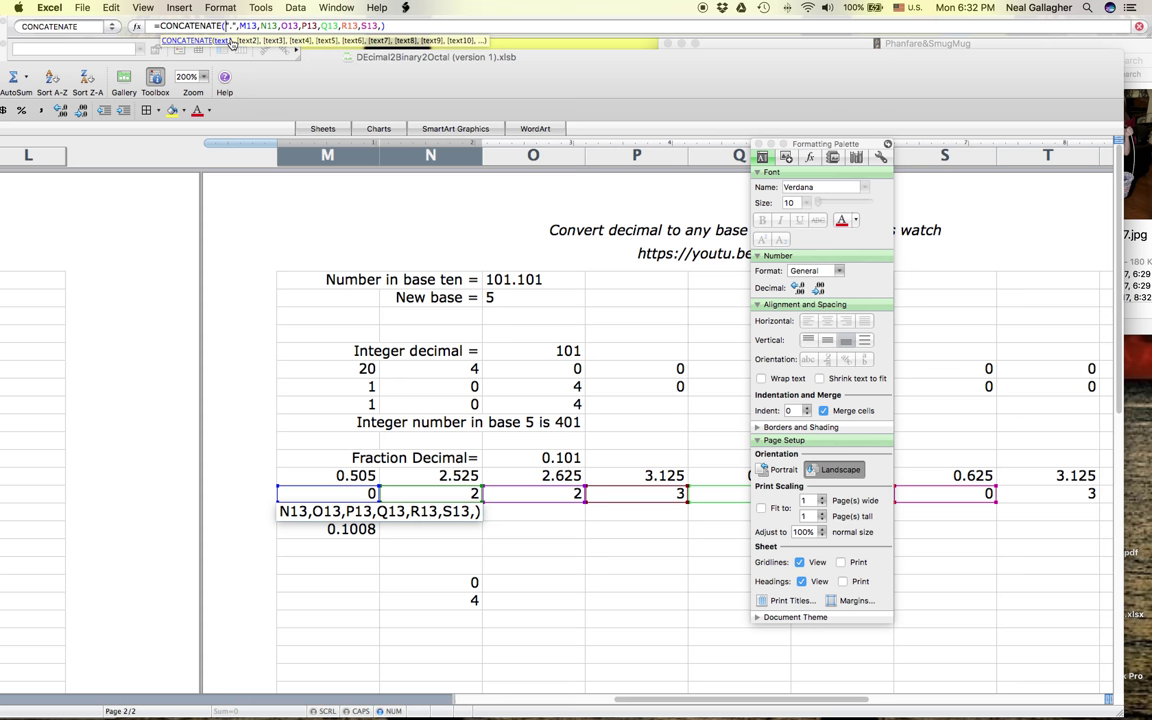
{"action": "type", "text": "\""}
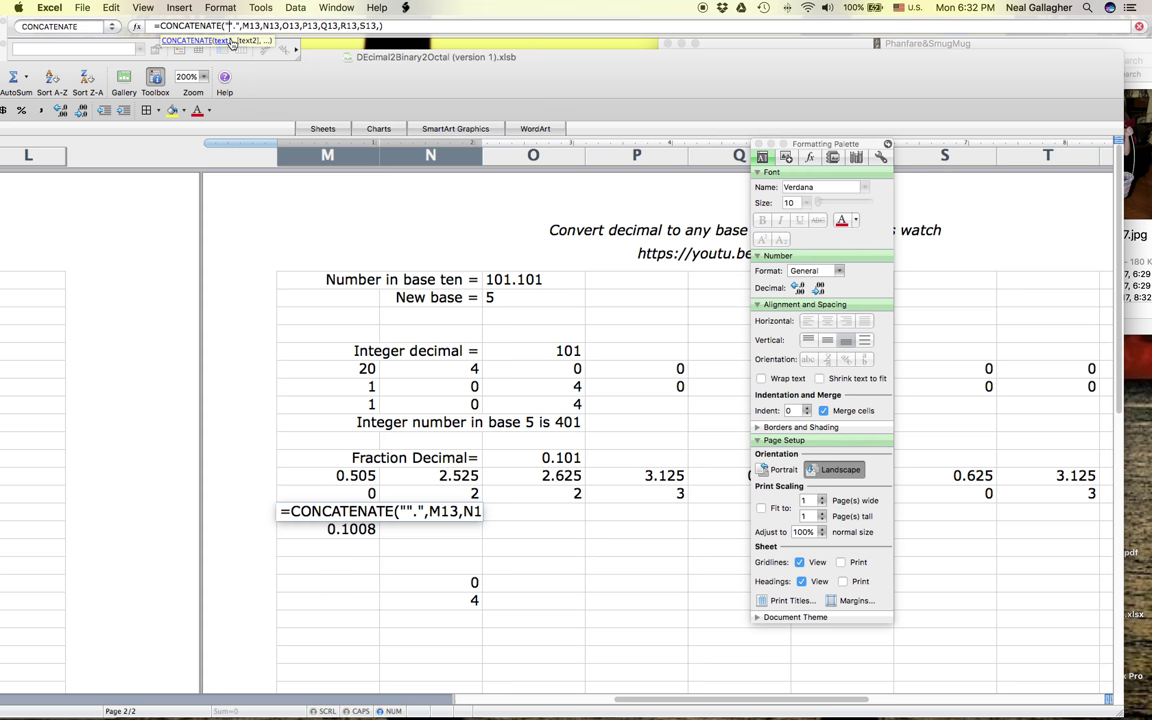
{"action": "type", "text": "Fraction Base"}
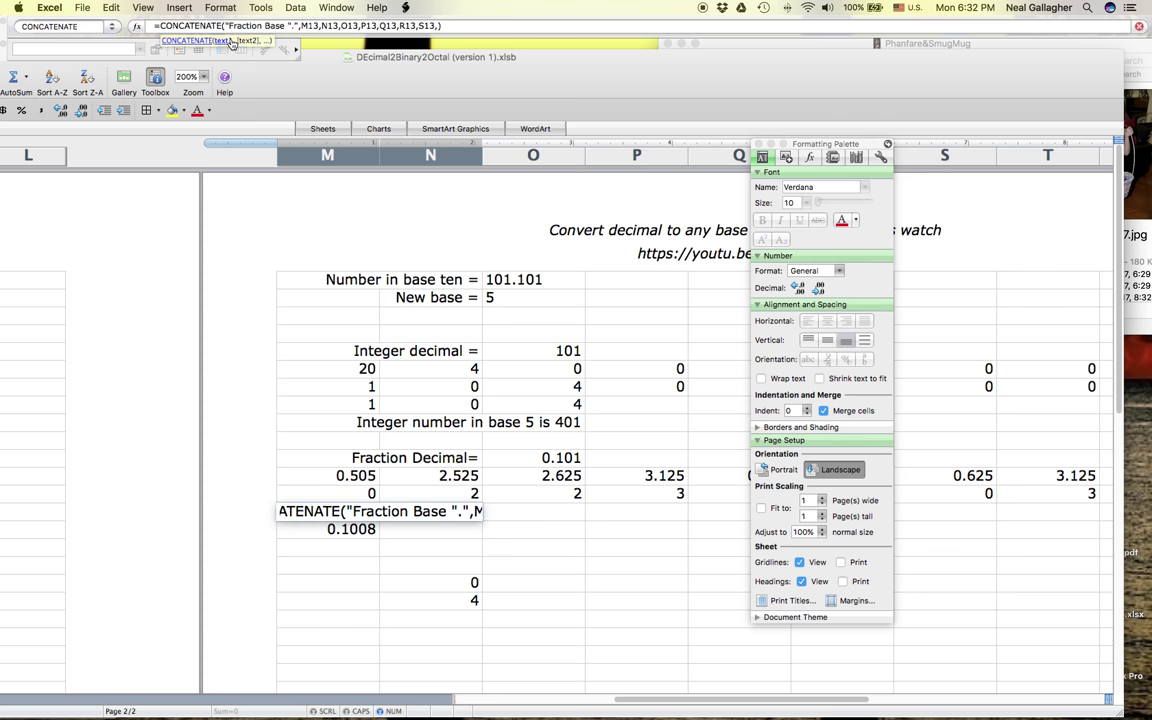
{"action": "type", "text": "\""}
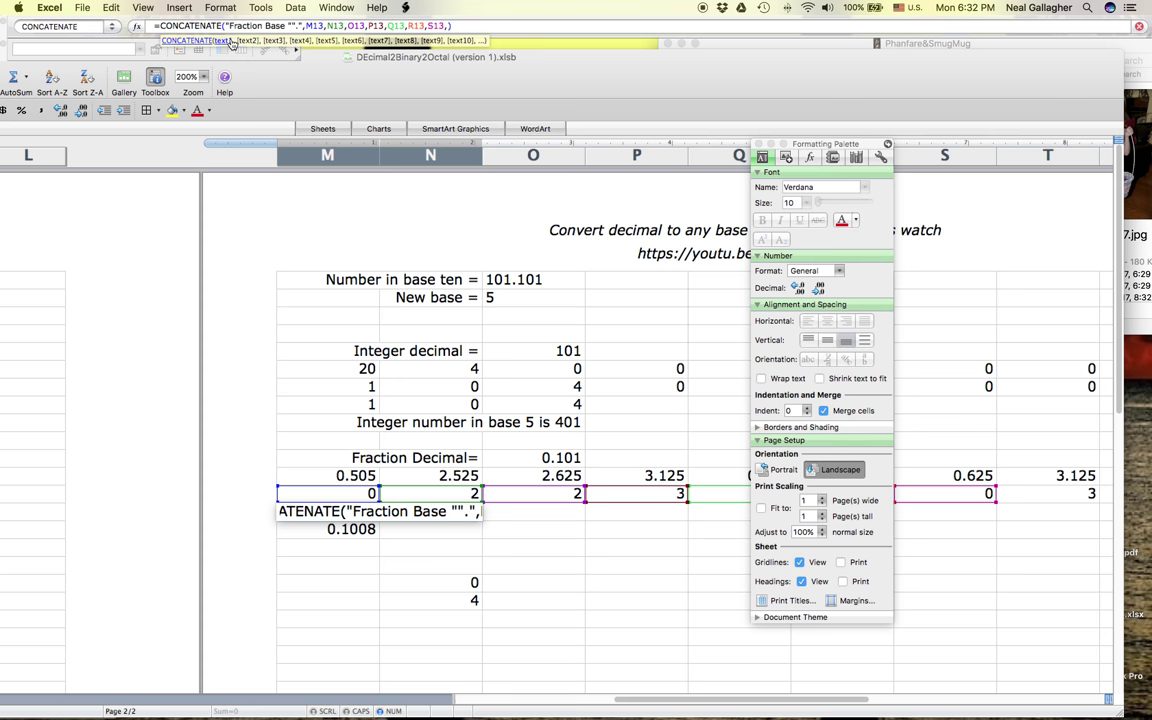
{"action": "type", "text": ","}
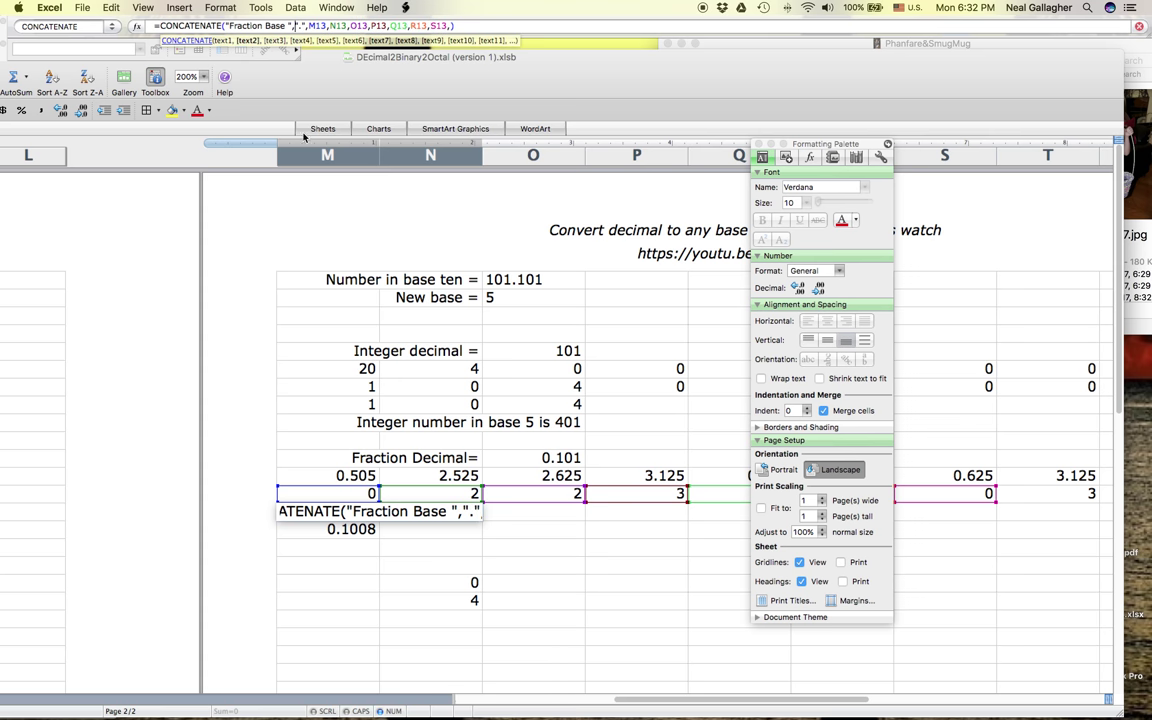
{"action": "left_click", "coordinate": [511, 299]}
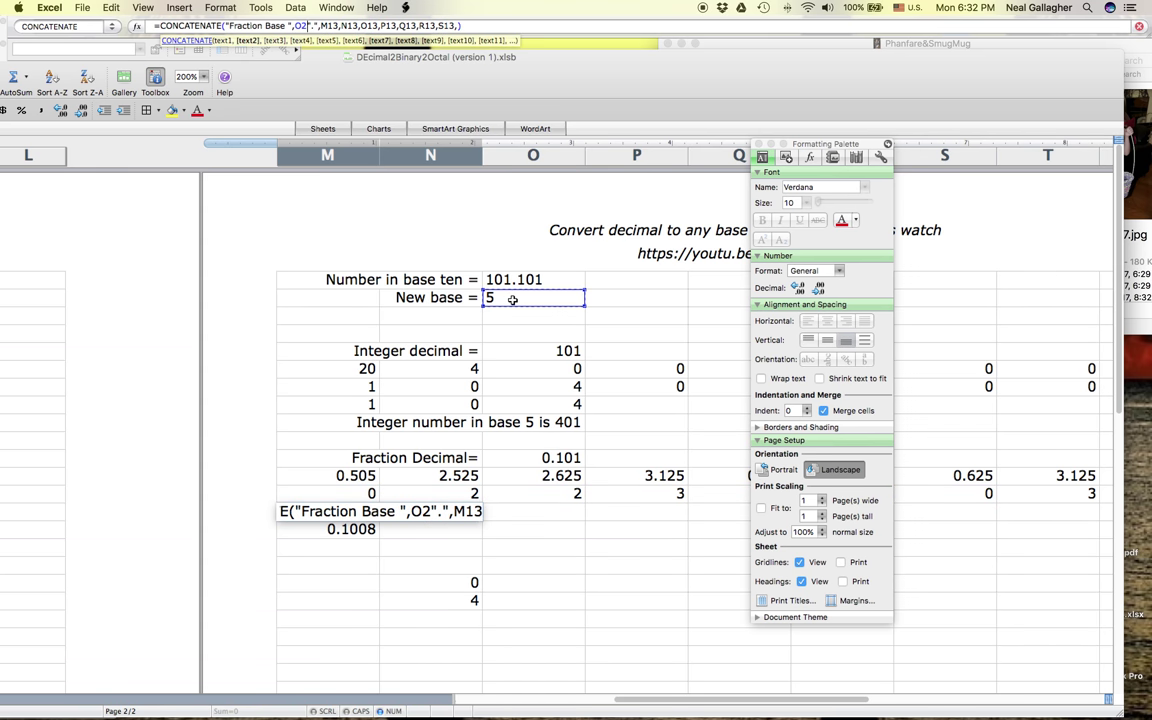
{"action": "type", "text": ","}
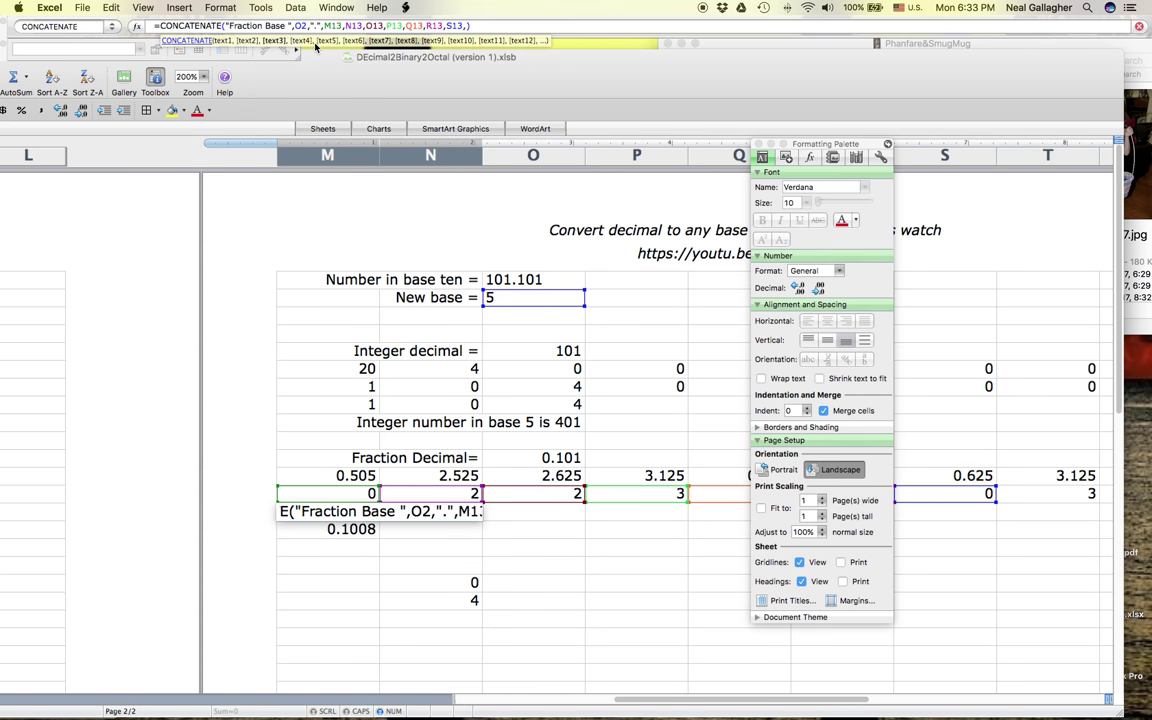
{"action": "type", "text": "is"}
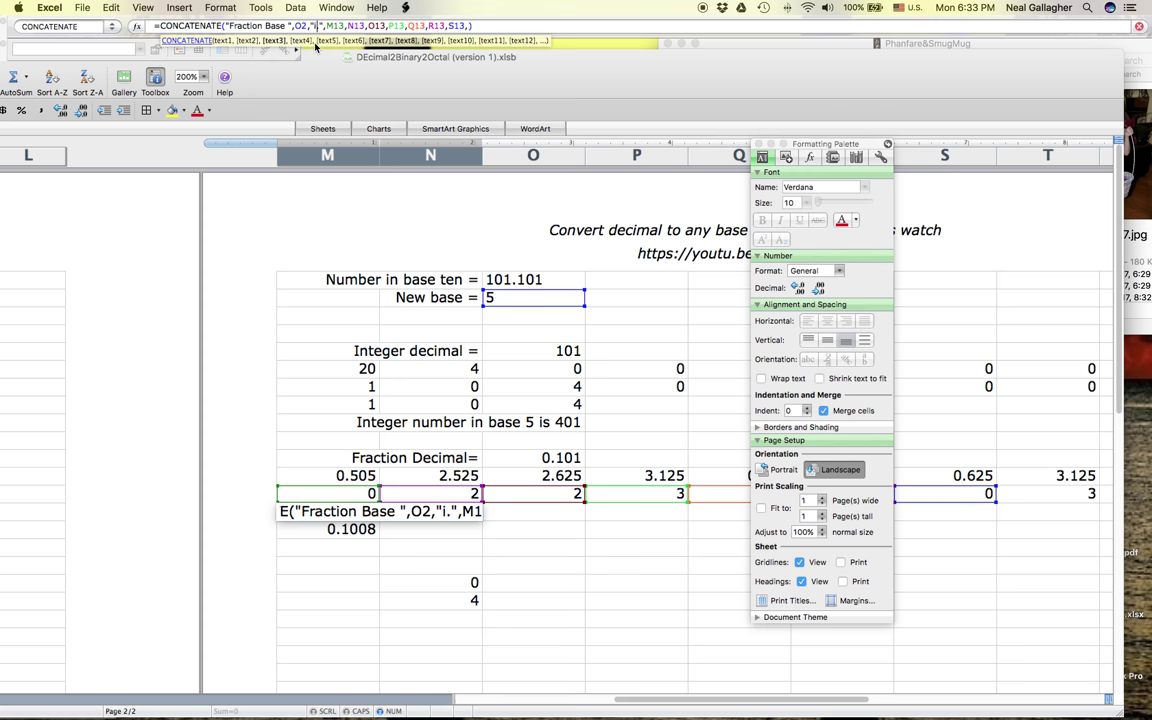
{"action": "key", "text": "Return"}
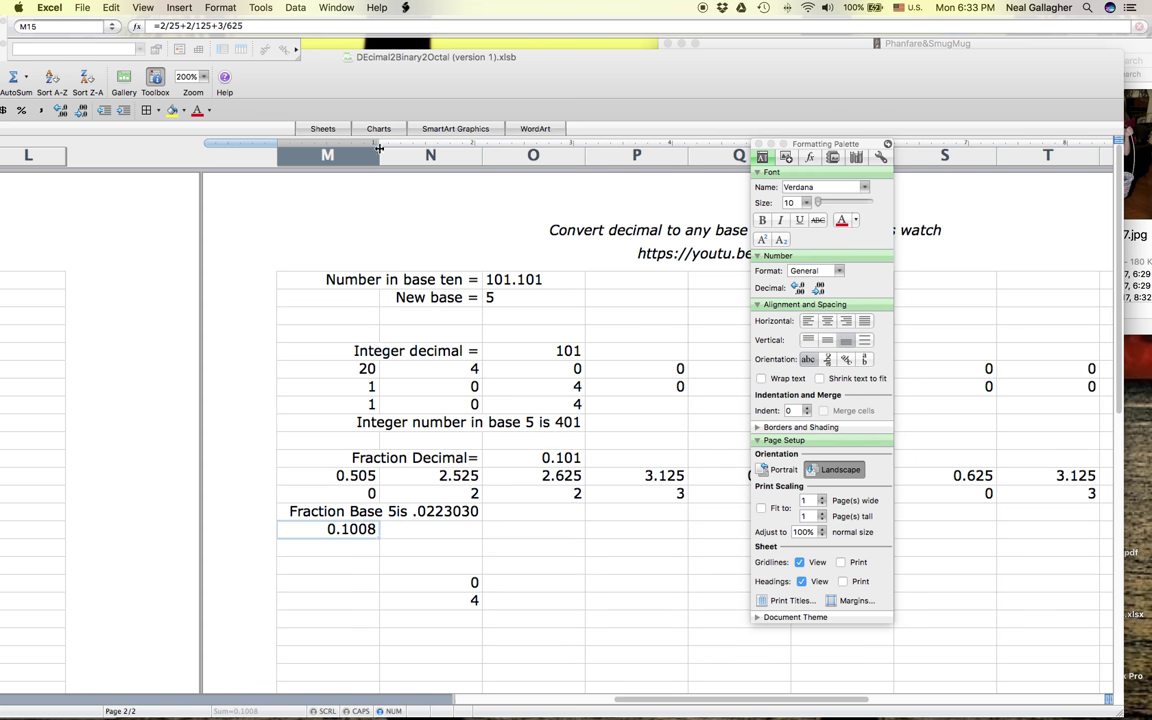
- Fix the missing space so M14 reads 'Fraction Base 5 is .0223030'
{"action": "left_click", "coordinate": [397, 511]}
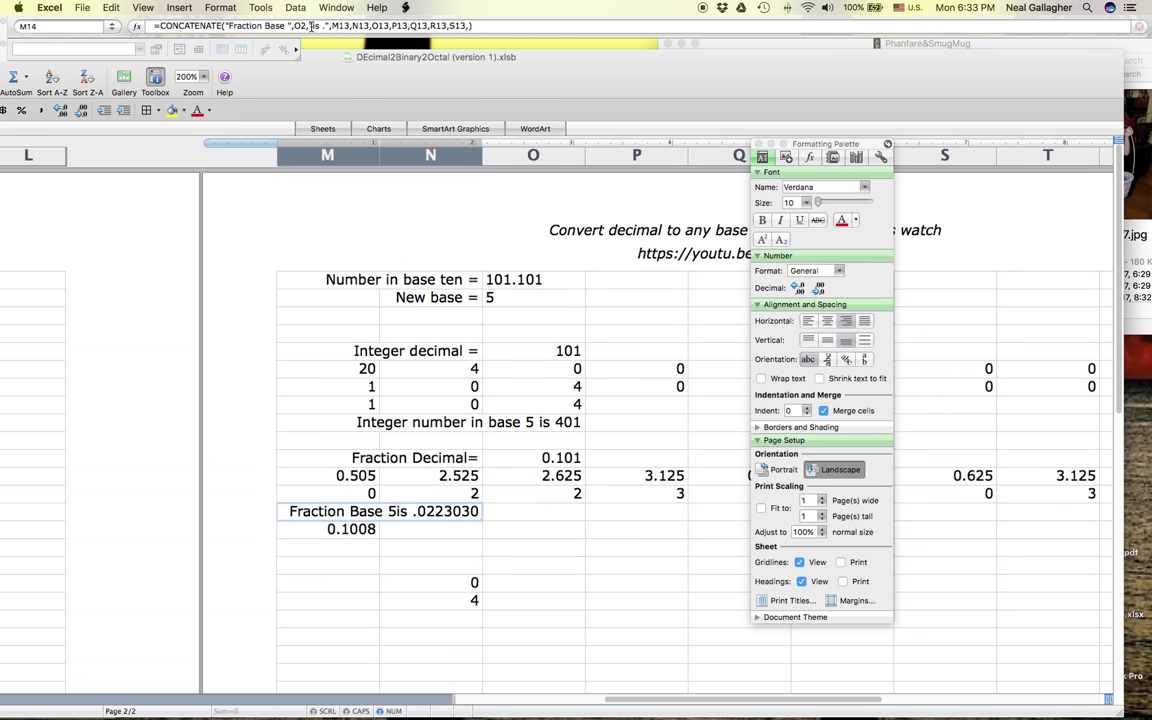
{"action": "left_click", "coordinate": [310, 25]}
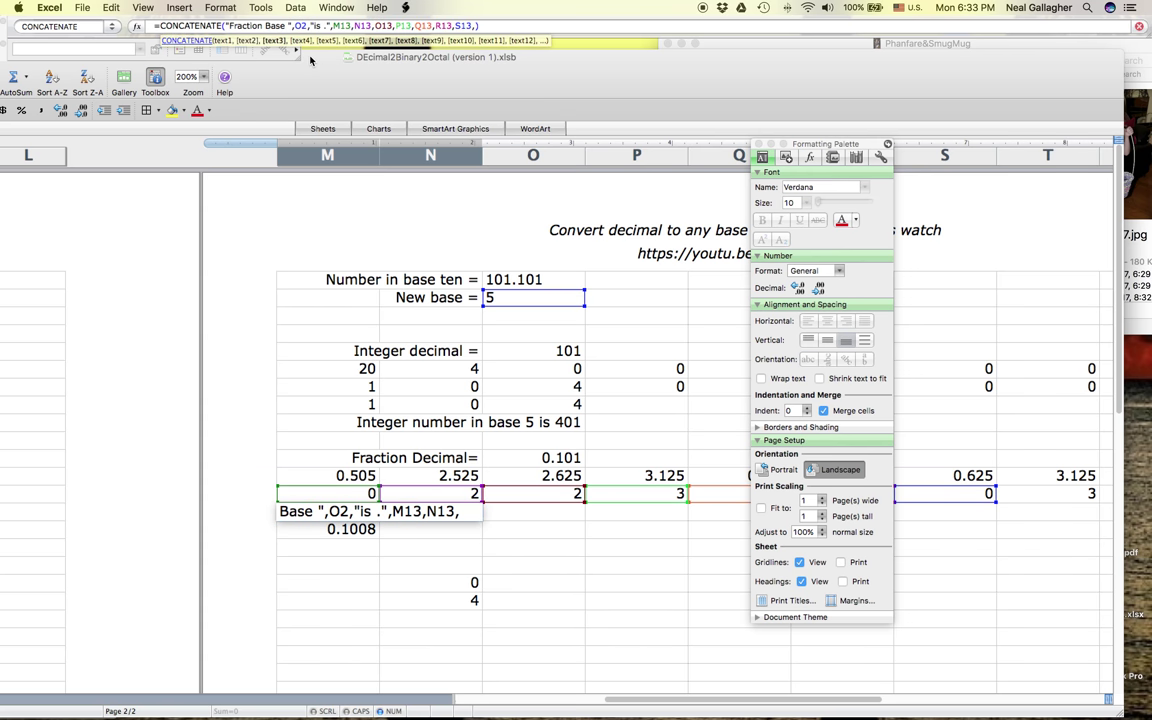
{"action": "key", "text": "Return"}
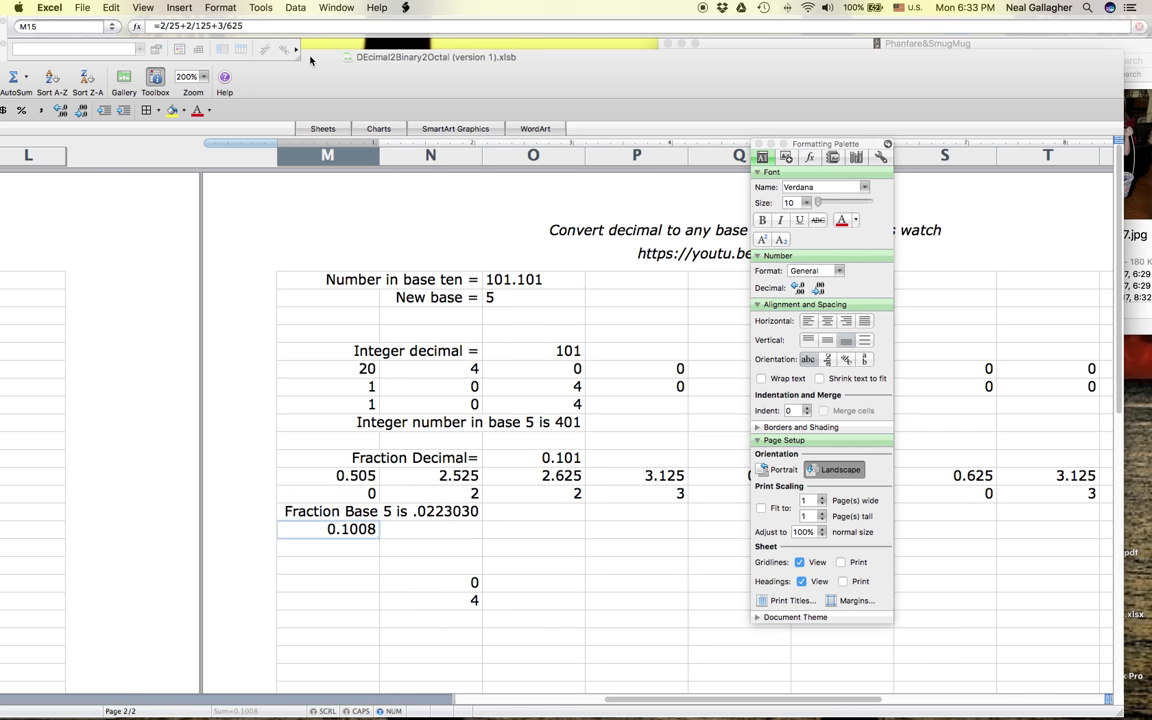
{"action": "scroll", "coordinate": [323, 305], "scroll_direction": "right", "scroll_amount": 2}
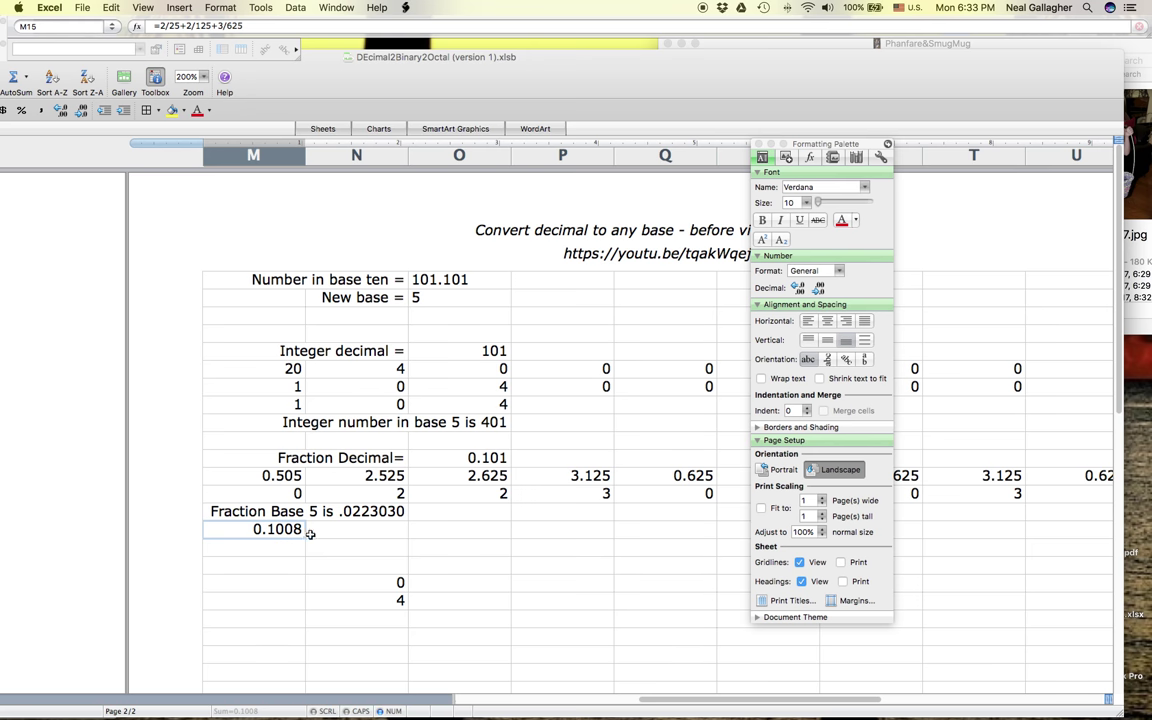
- Delete the leftover 0.1008 check value from M15
{"action": "left_click", "coordinate": [386, 511]}
{"action": "left_click", "coordinate": [296, 528]}
{"action": "left_click", "coordinate": [241, 24]}
{"action": "key", "text": "Escape"}
{"action": "key", "text": "Delete"}
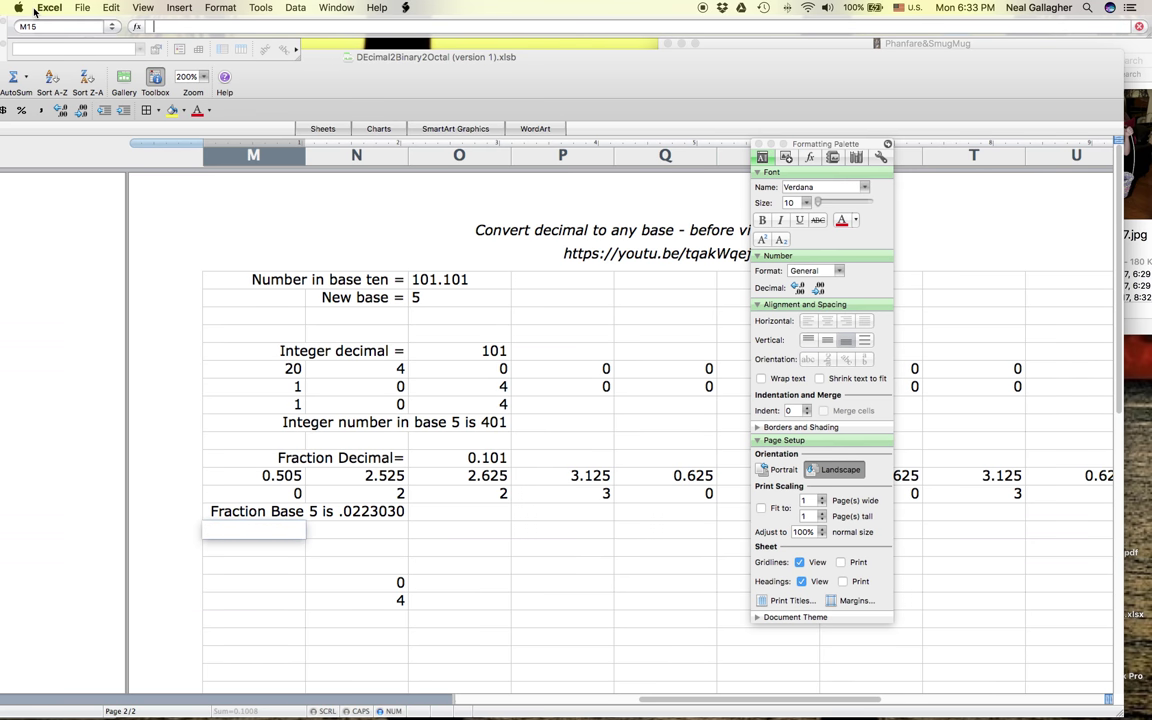
- Clear the stray 0 and 4 from N18:N19 with Edit > Clear > Contents
{"action": "left_click", "coordinate": [377, 588]}
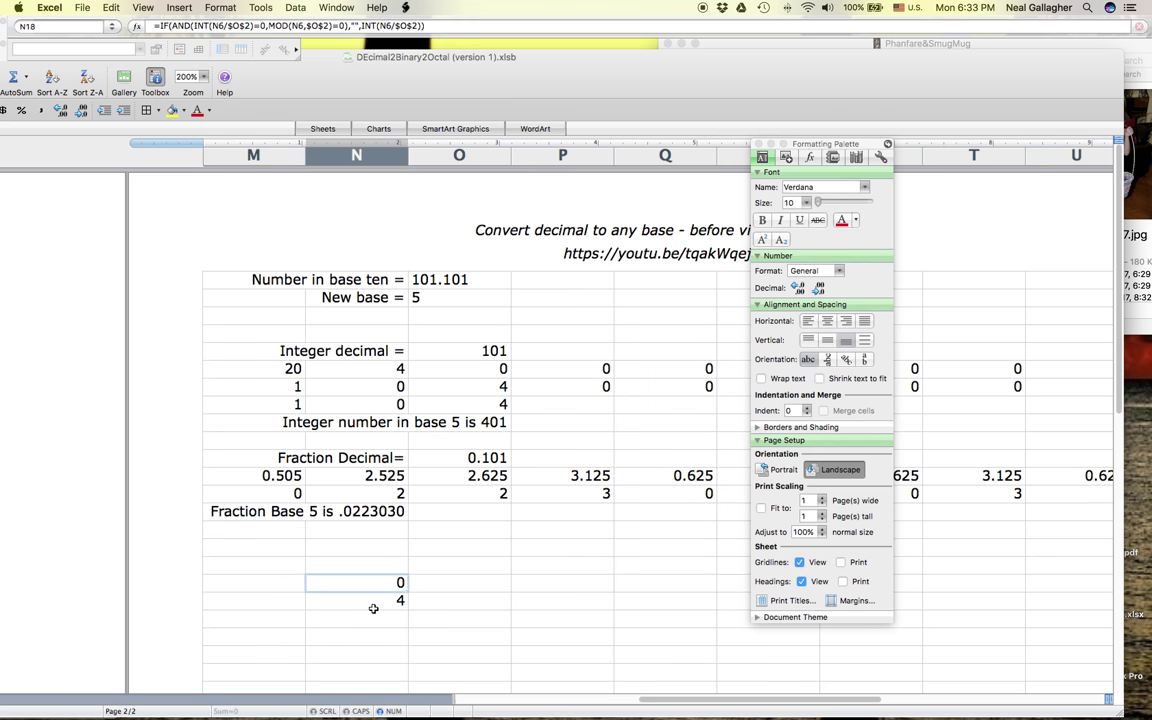
{"action": "left_click", "coordinate": [374, 606], "text": "shift"}
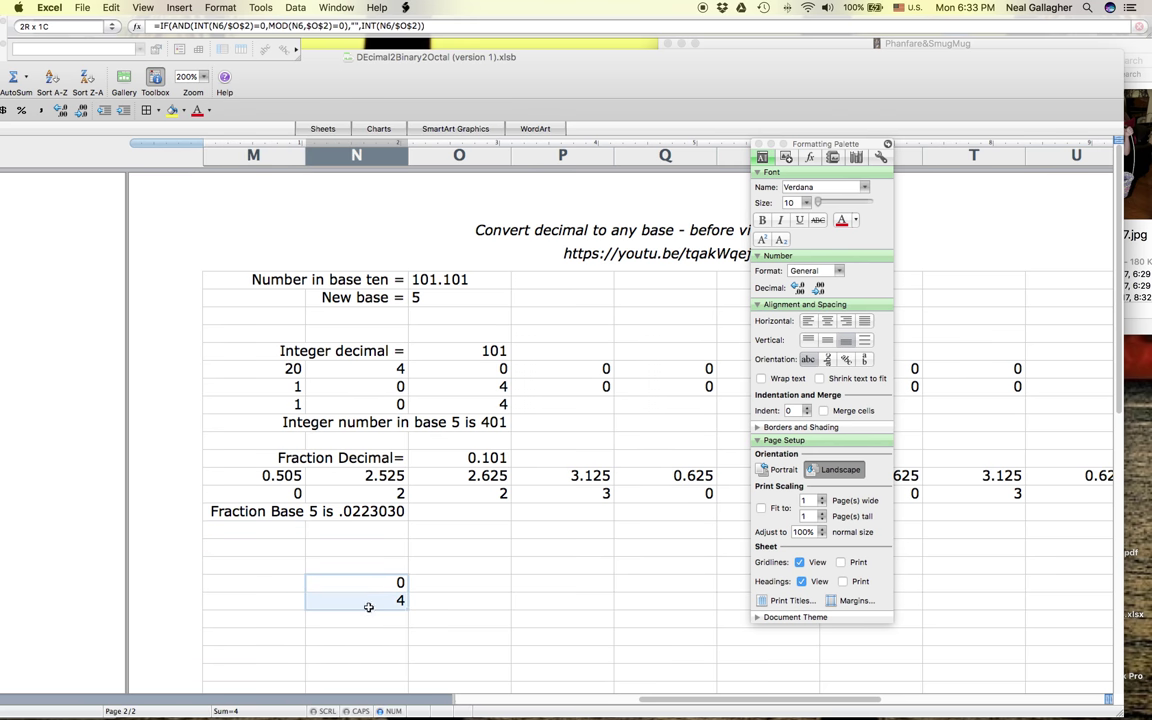
{"action": "left_click", "coordinate": [111, 8]}
{"action": "mouse_move", "coordinate": [137, 174]}
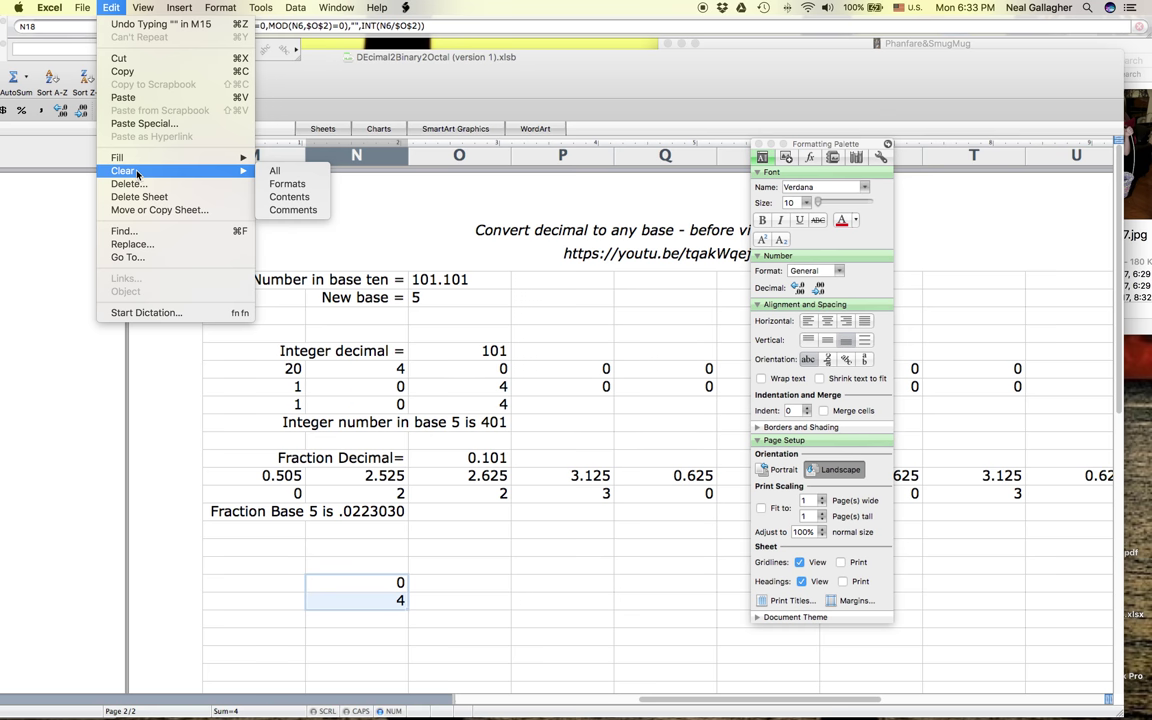
{"action": "left_click", "coordinate": [275, 171]}
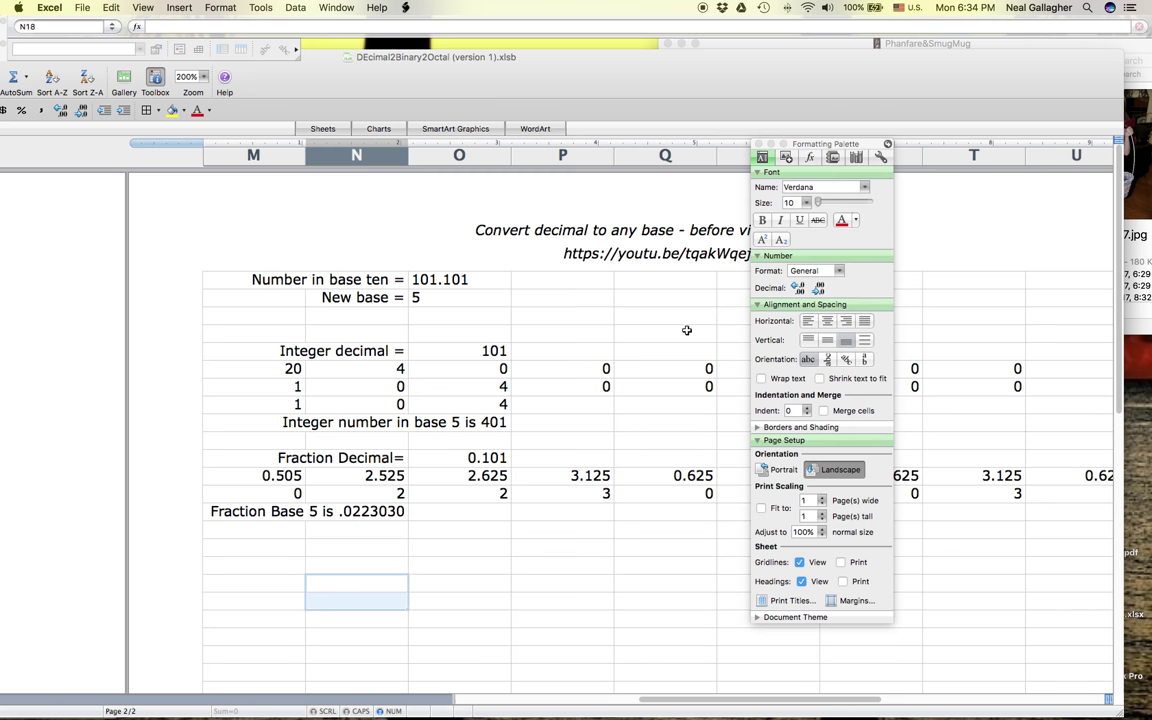
{"action": "left_click_drag", "start_coordinate": [838, 146], "coordinate": [1074, 164]}
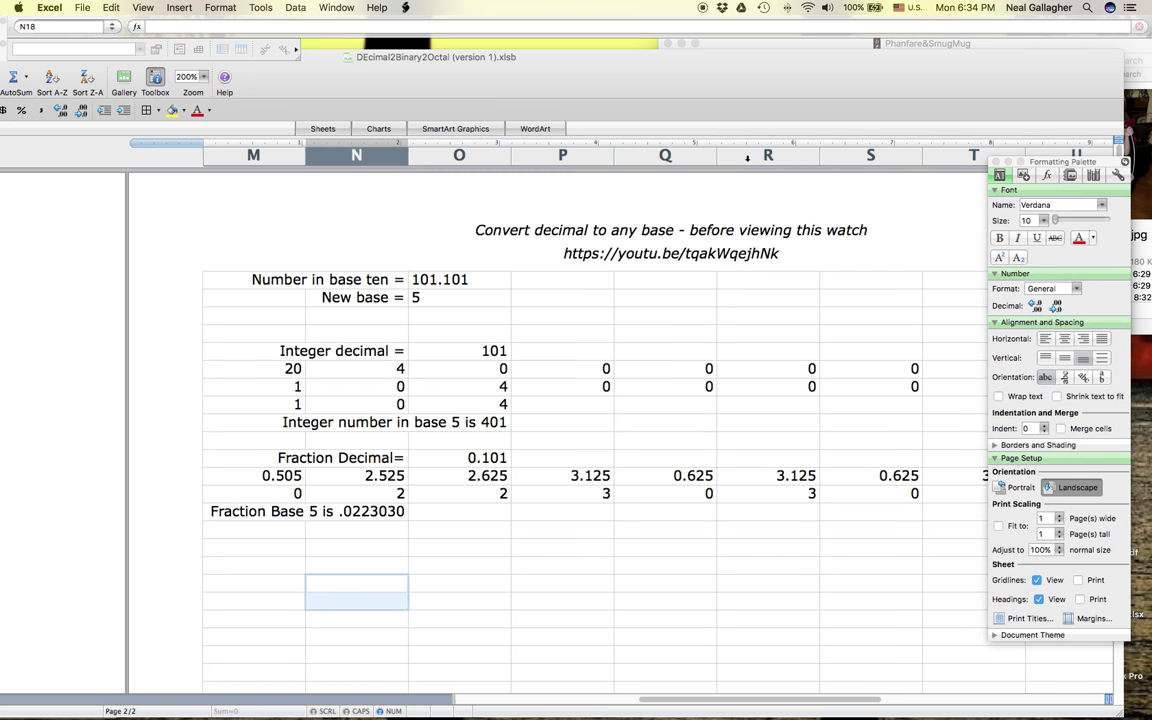
- Shift the workbook window to show columns A–L, then select C6's DEC2BIN formula
{"action": "left_click_drag", "start_coordinate": [576, 69], "coordinate": [519, 37]}
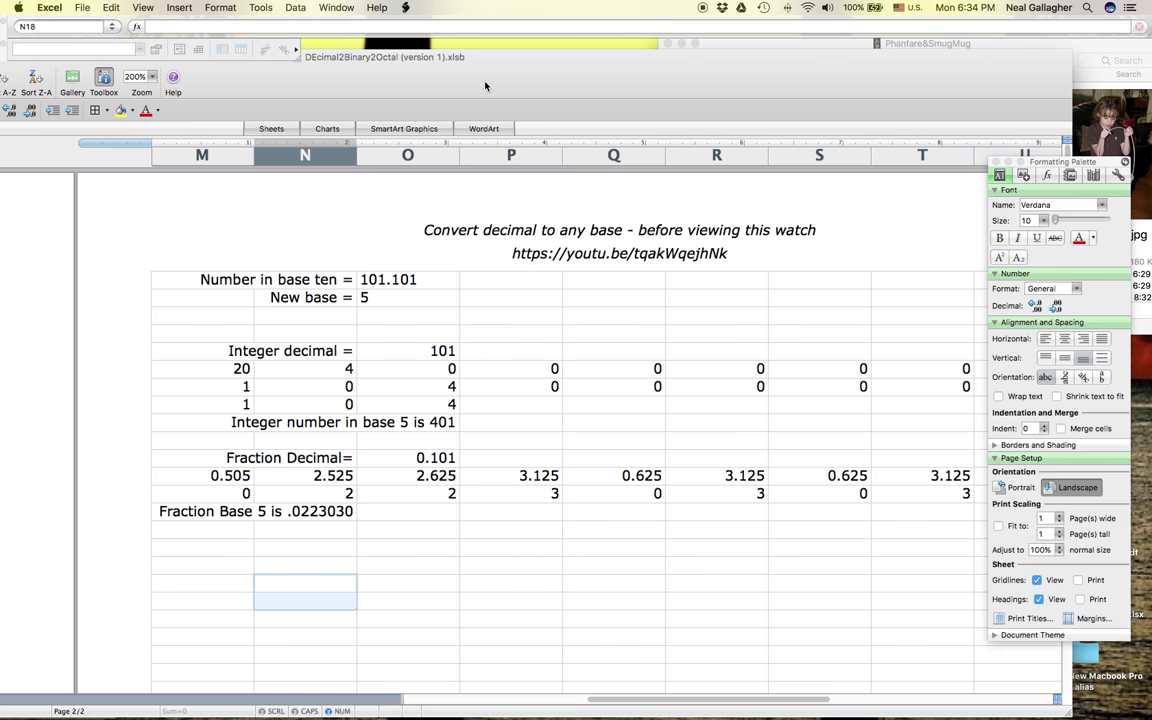
{"action": "left_click_drag", "start_coordinate": [313, 87], "coordinate": [367, 5]}
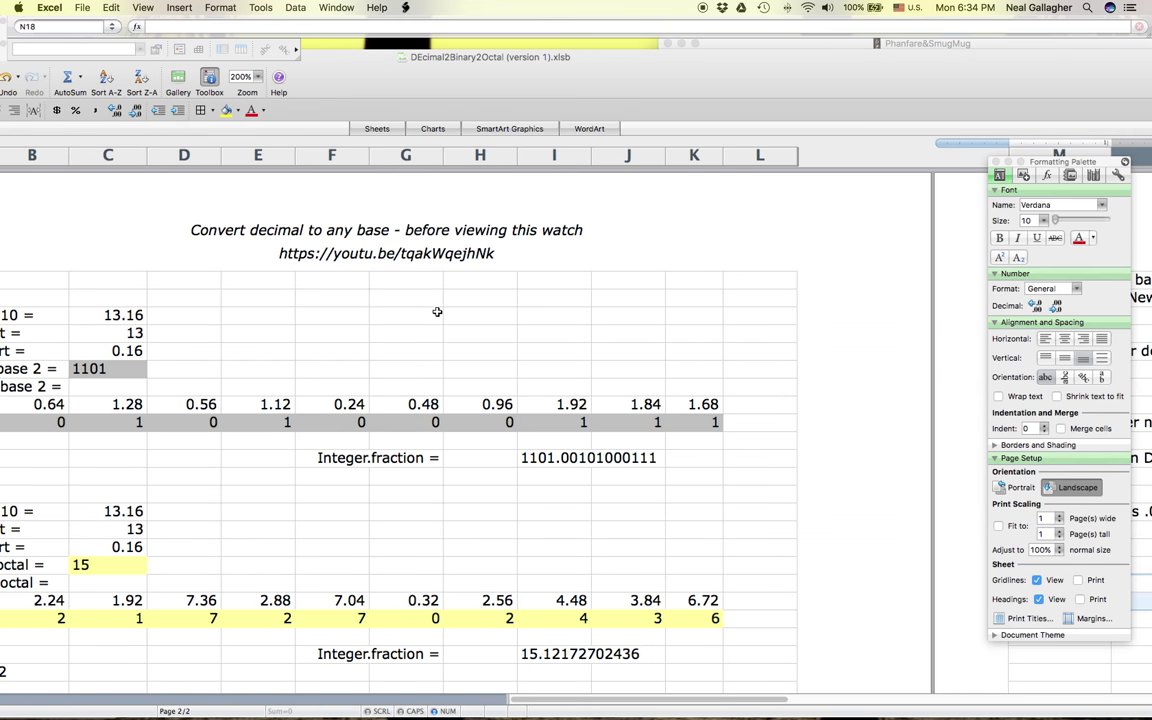
{"action": "left_click_drag", "start_coordinate": [535, 52], "coordinate": [670, 57]}
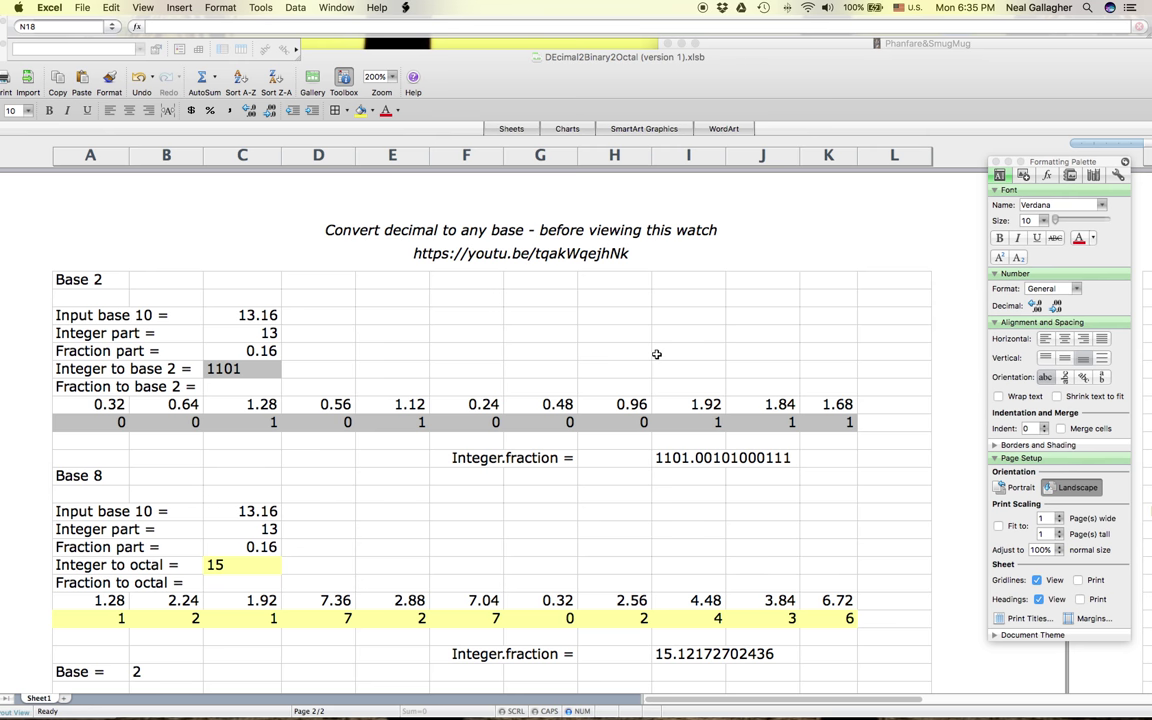
{"action": "left_click", "coordinate": [262, 369]}
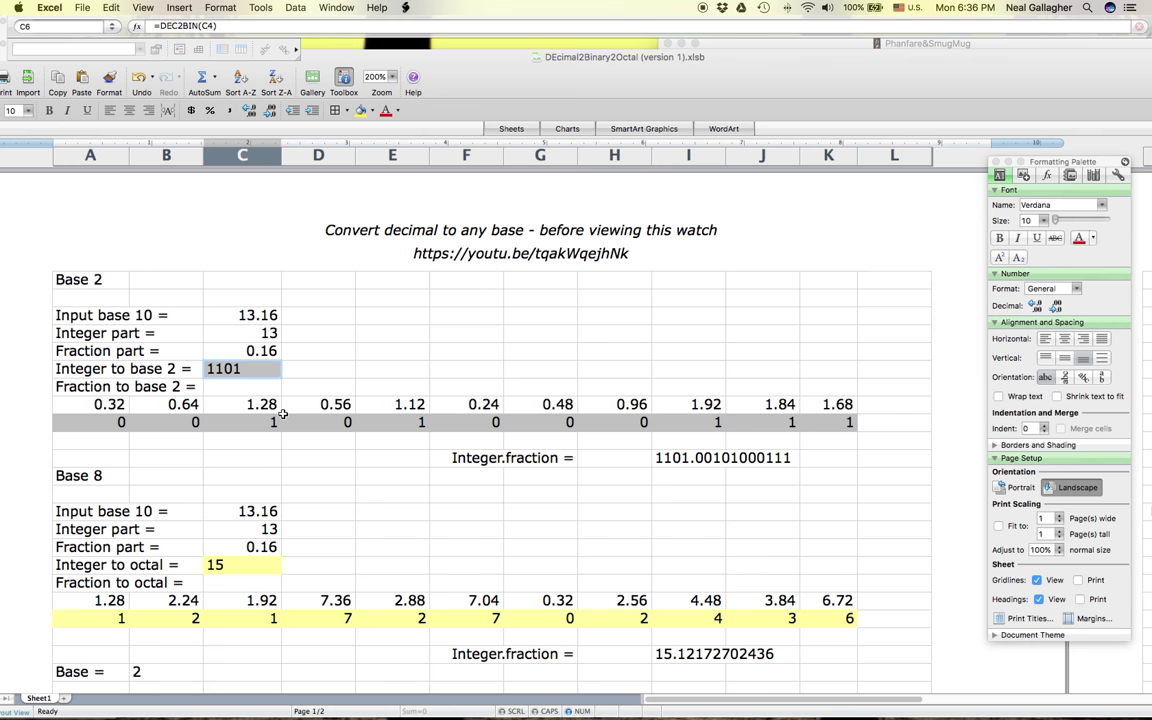
{"action": "left_click", "coordinate": [232, 566]}
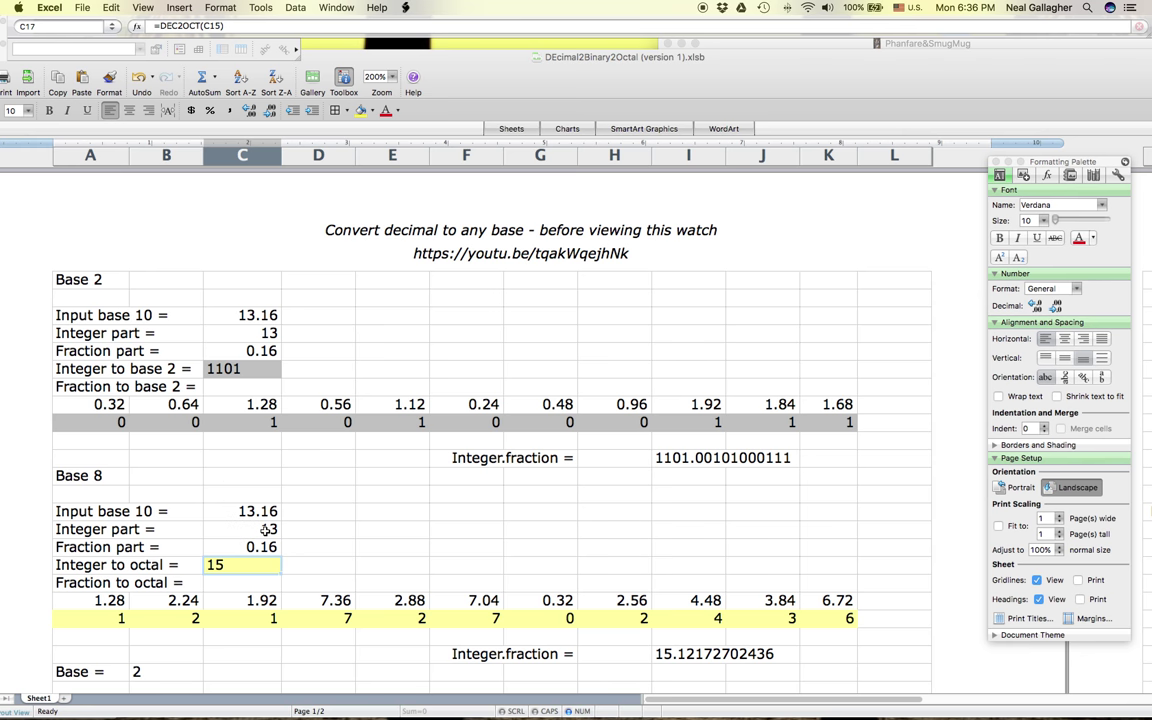
{"action": "left_click", "coordinate": [268, 529]}
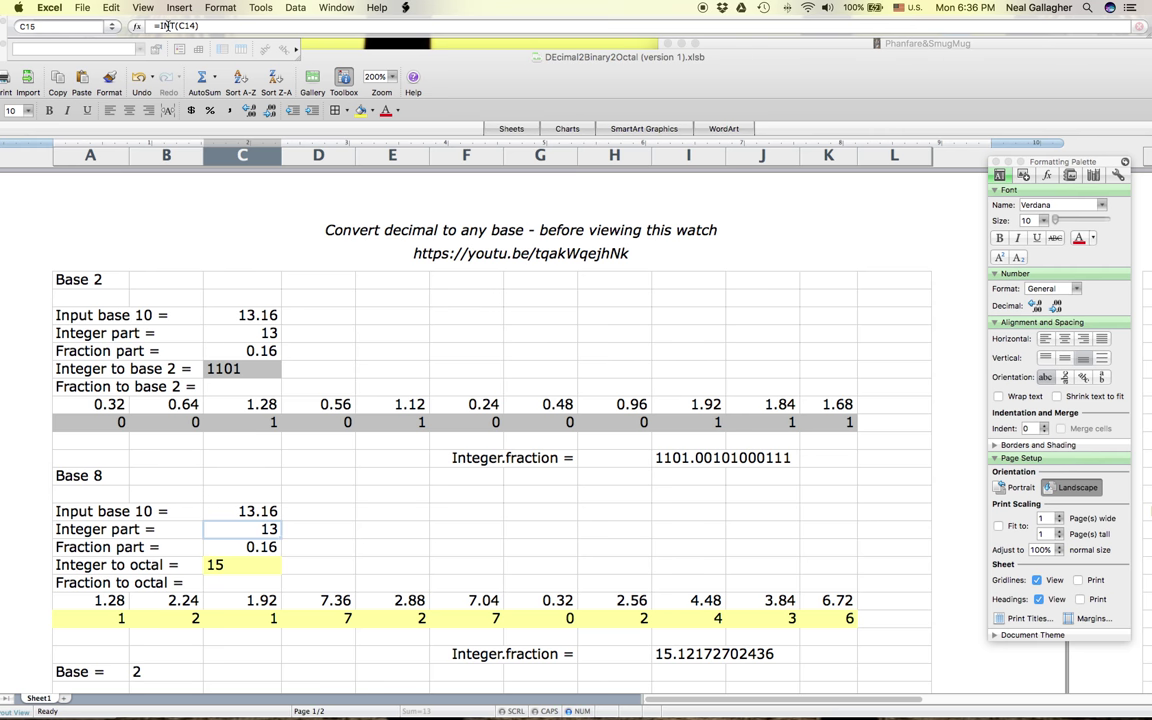
{"action": "left_click", "coordinate": [236, 566]}
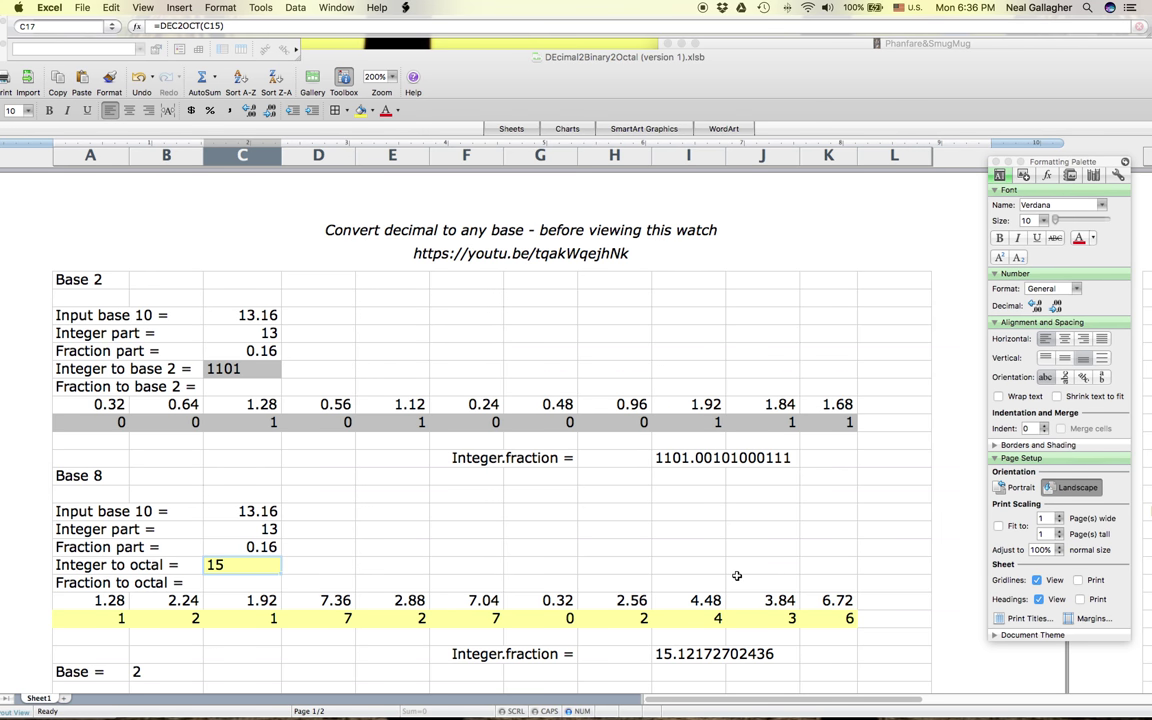
{"action": "scroll", "coordinate": [737, 576], "scroll_direction": "down", "scroll_amount": 3}
{"action": "scroll", "coordinate": [737, 576], "scroll_direction": "up", "scroll_amount": 3}
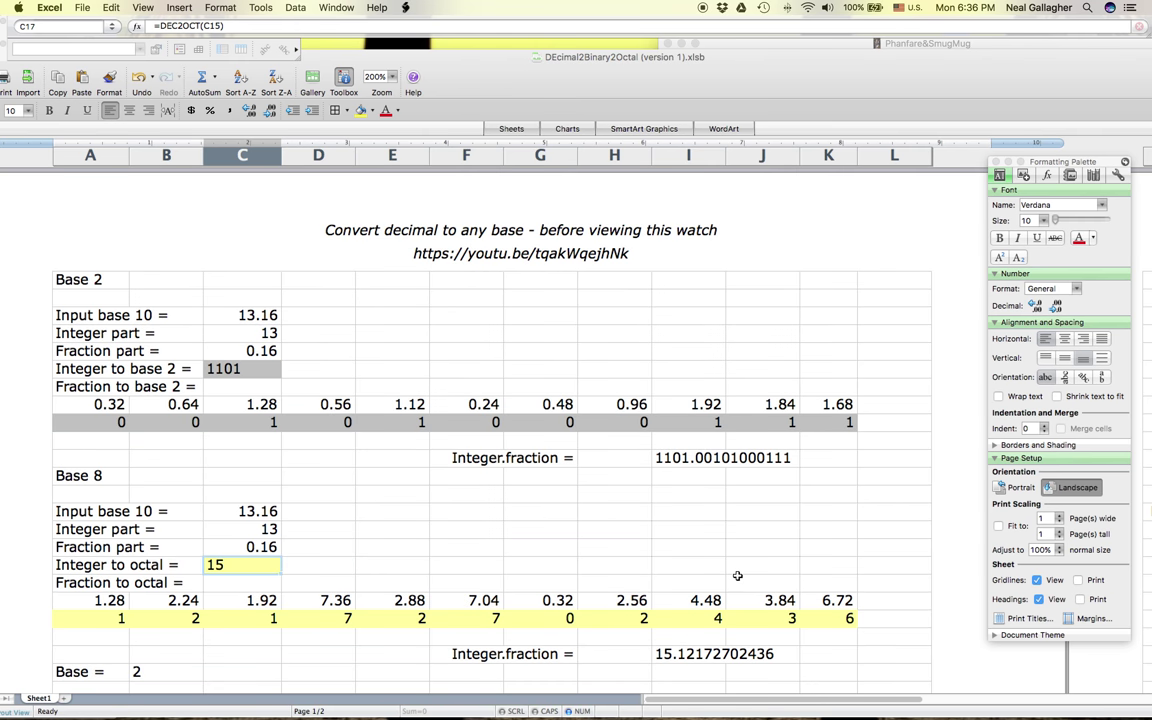